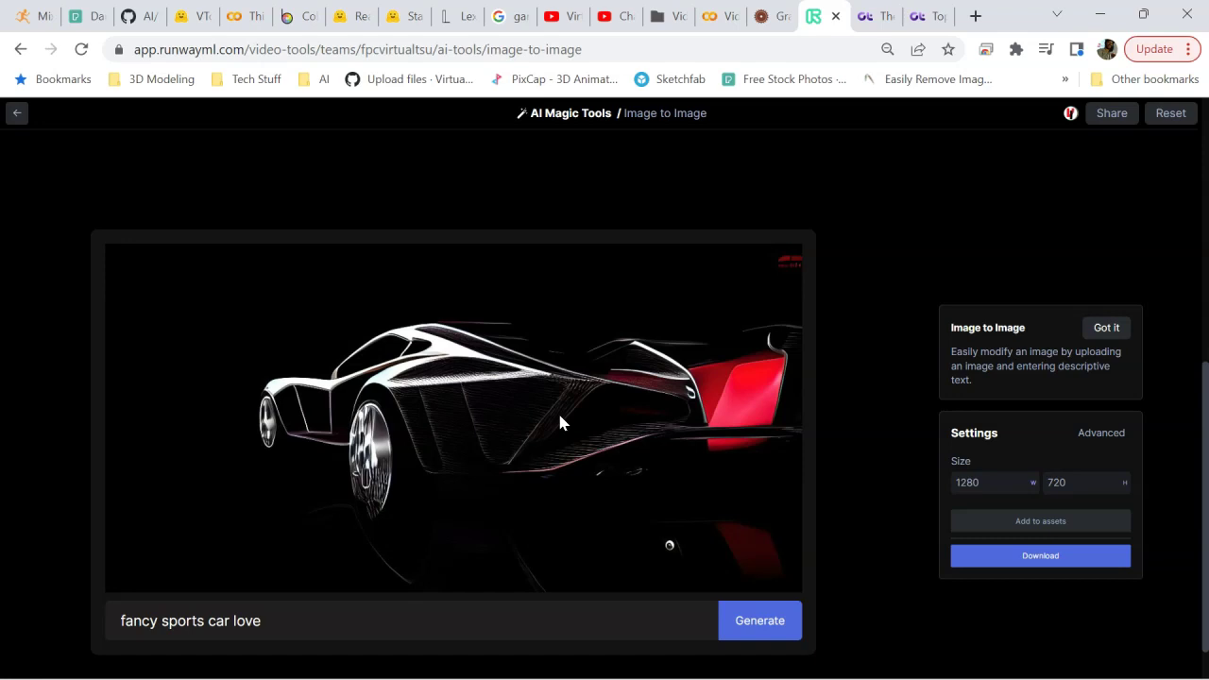
- Review the generated sports car image, the image upload area and the existing assets
scroll(560, 422, "down", 1)
left_click(534, 439)
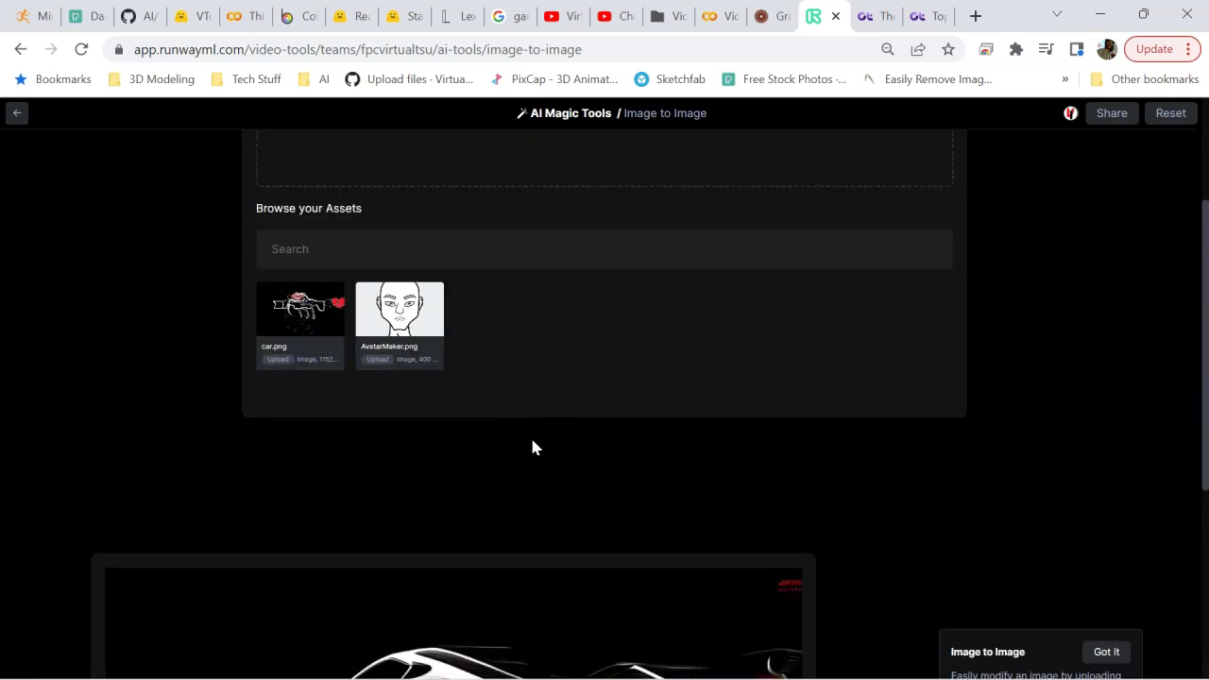
scroll(519, 453, "up", 2)
scroll(515, 463, "up", 1)
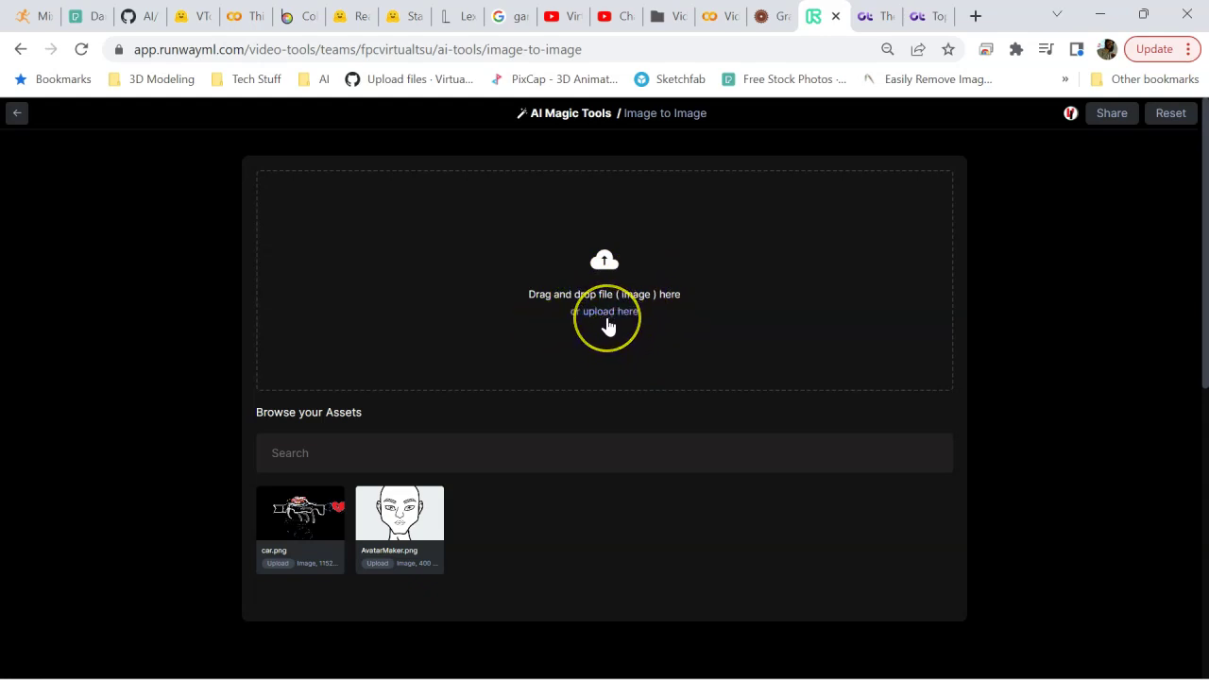
scroll(596, 337, "down", 6)
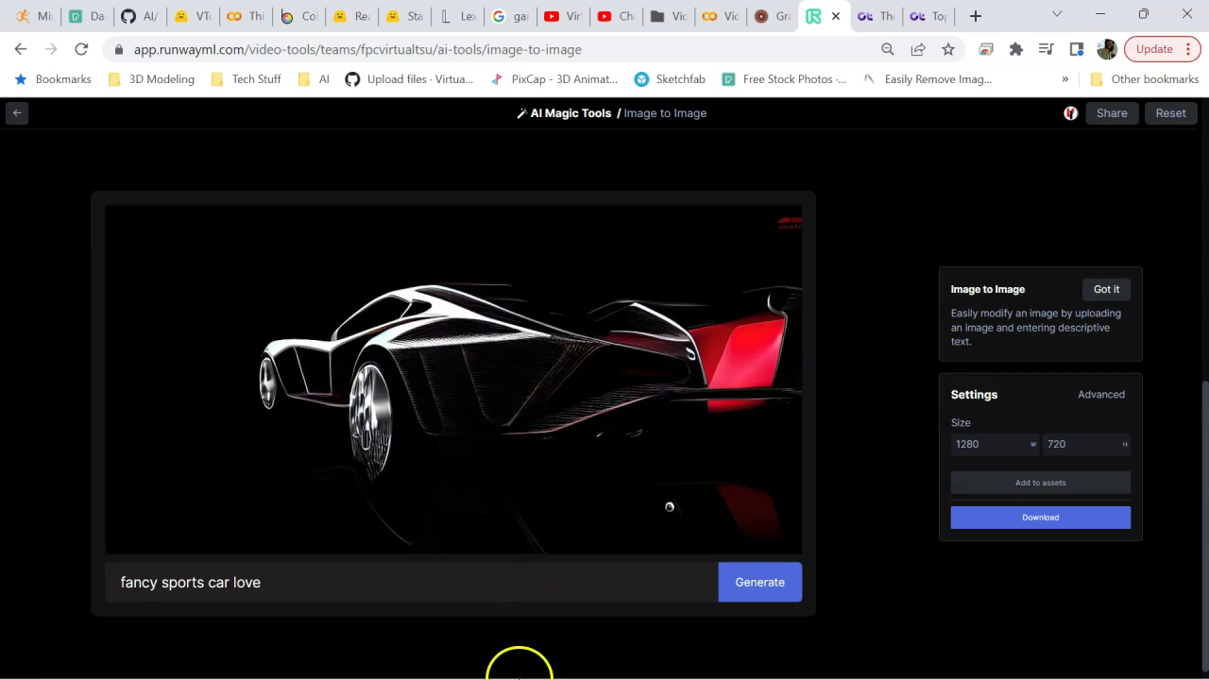
- Switch to Paint to examine the original car sketch, and return to the Image to Image page in the browser
mouse_move(608, 670)
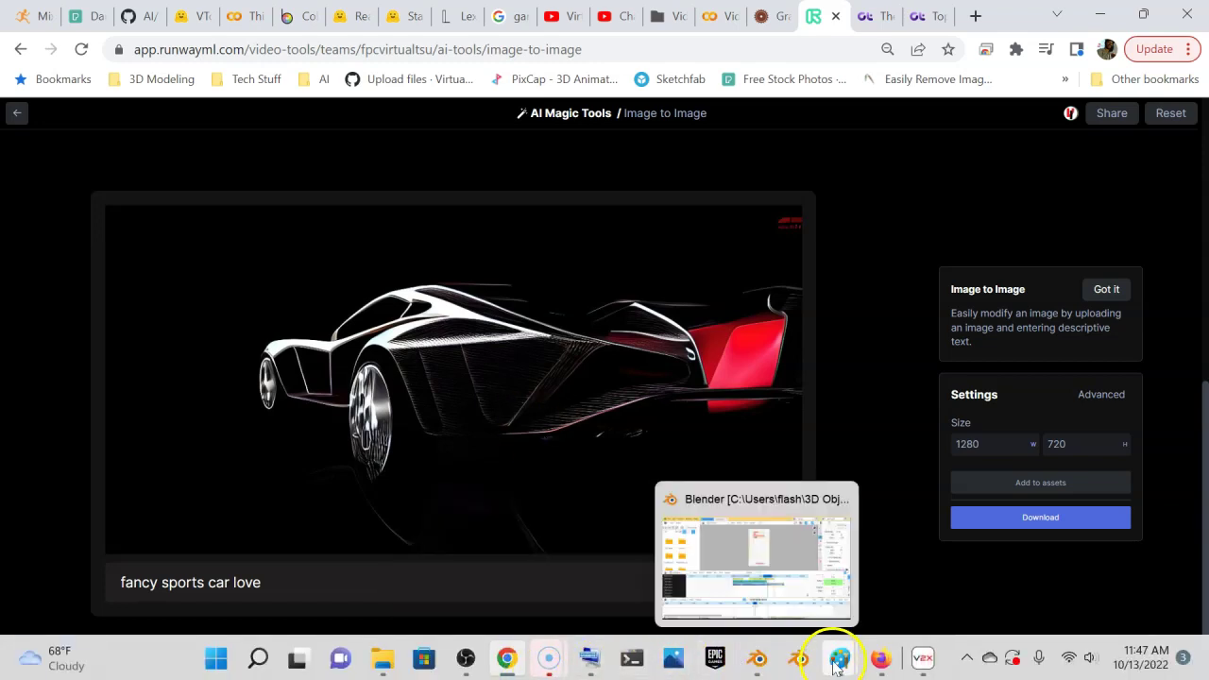
mouse_move(840, 664)
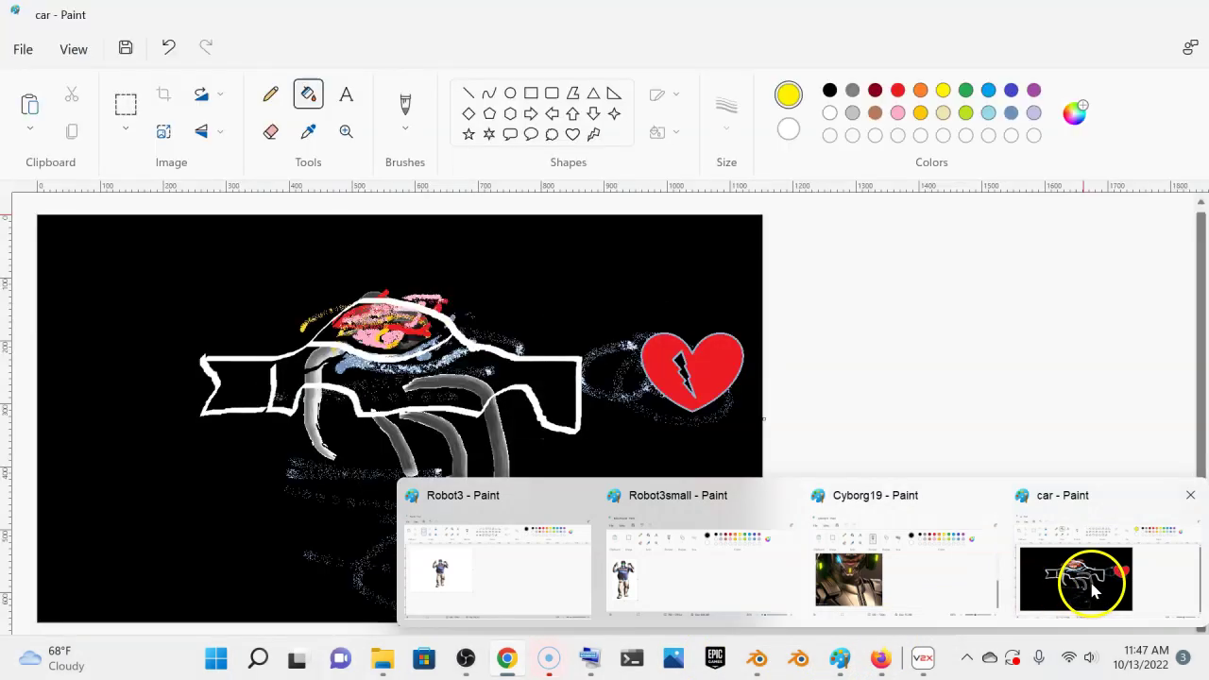
left_click(1089, 579)
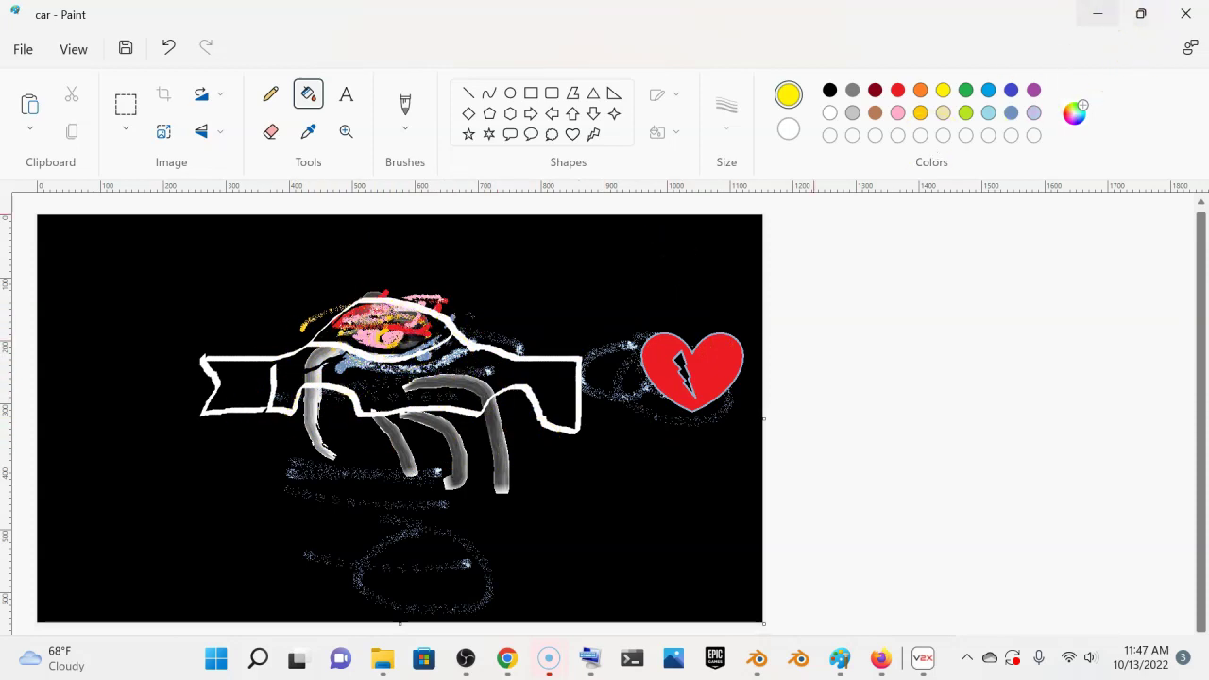
left_click(1097, 14)
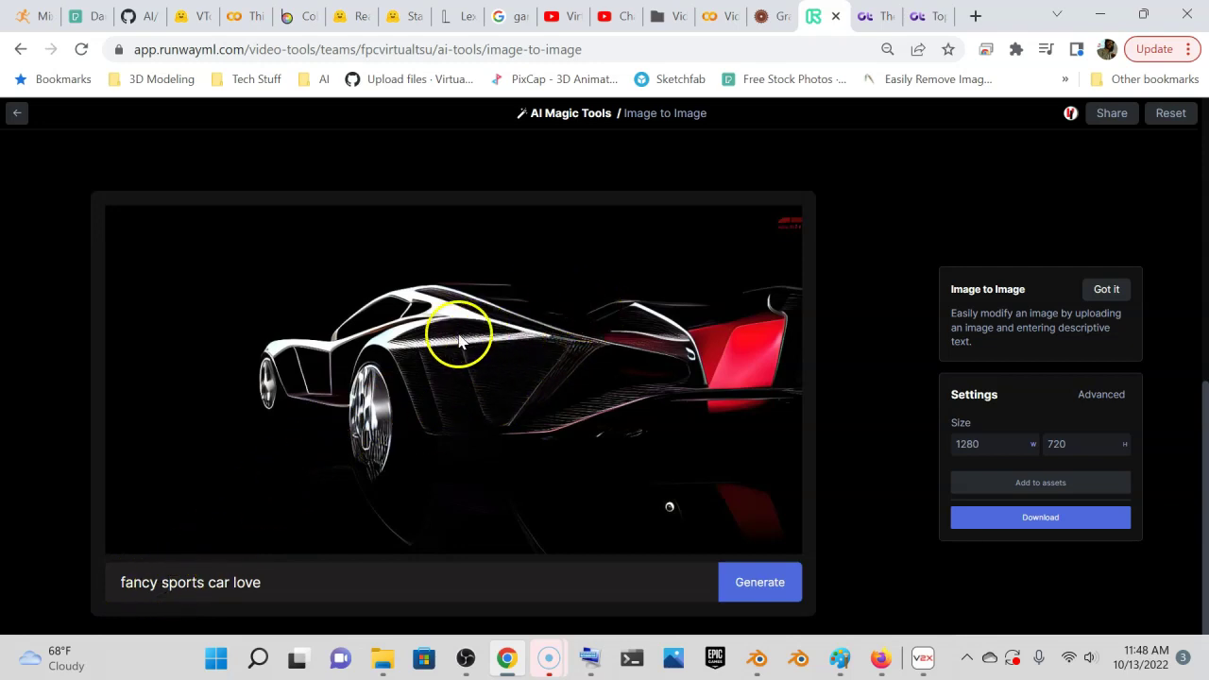
- Examine the advanced generation settings for style, medium, mood and prompt weight, and close them again
scroll(453, 331, "up", 6)
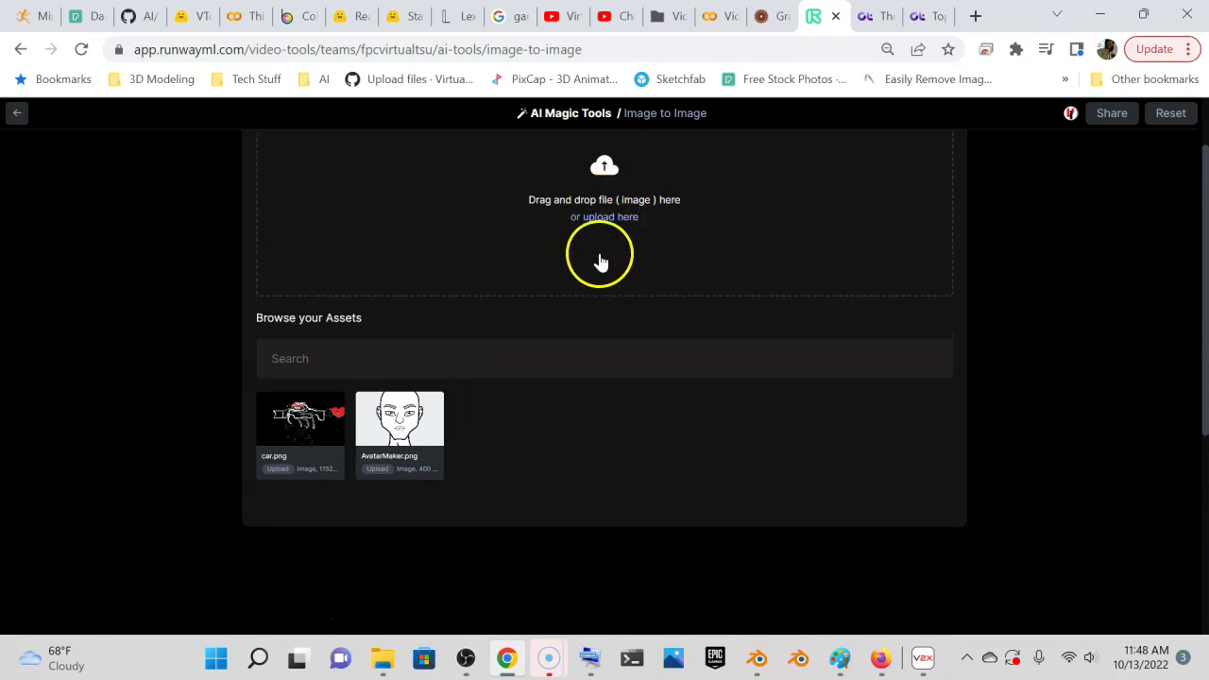
scroll(518, 271, "down", 3)
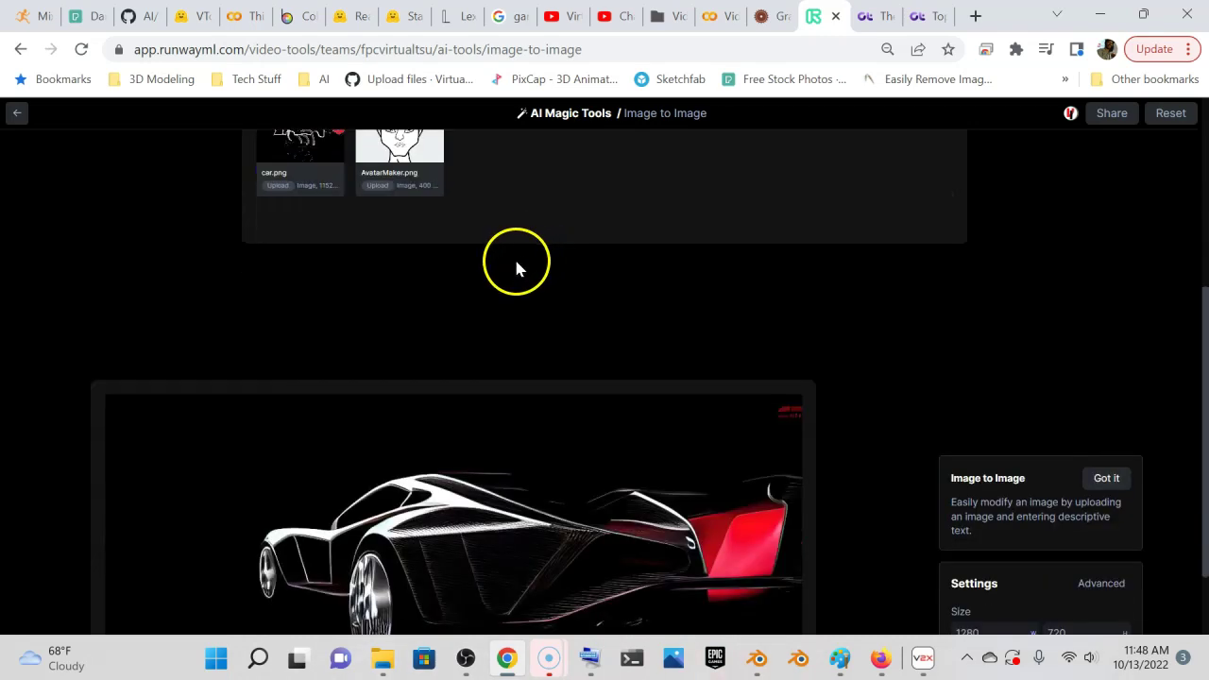
scroll(378, 373, "down", 2)
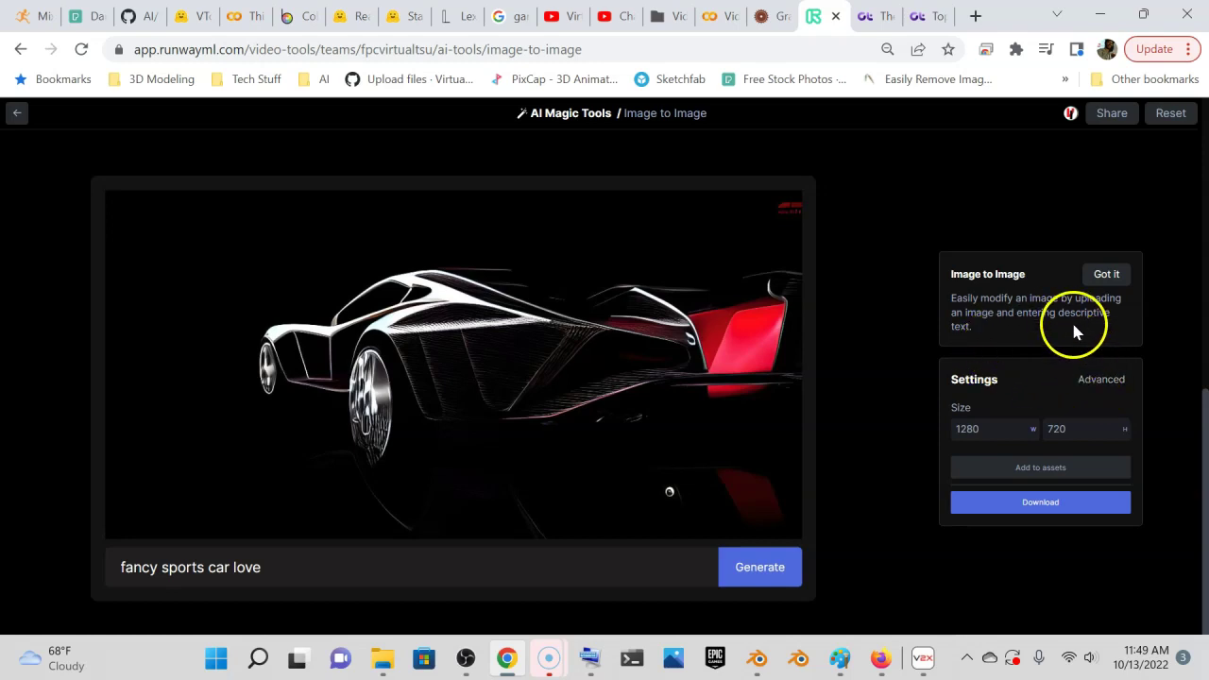
left_click(1099, 381)
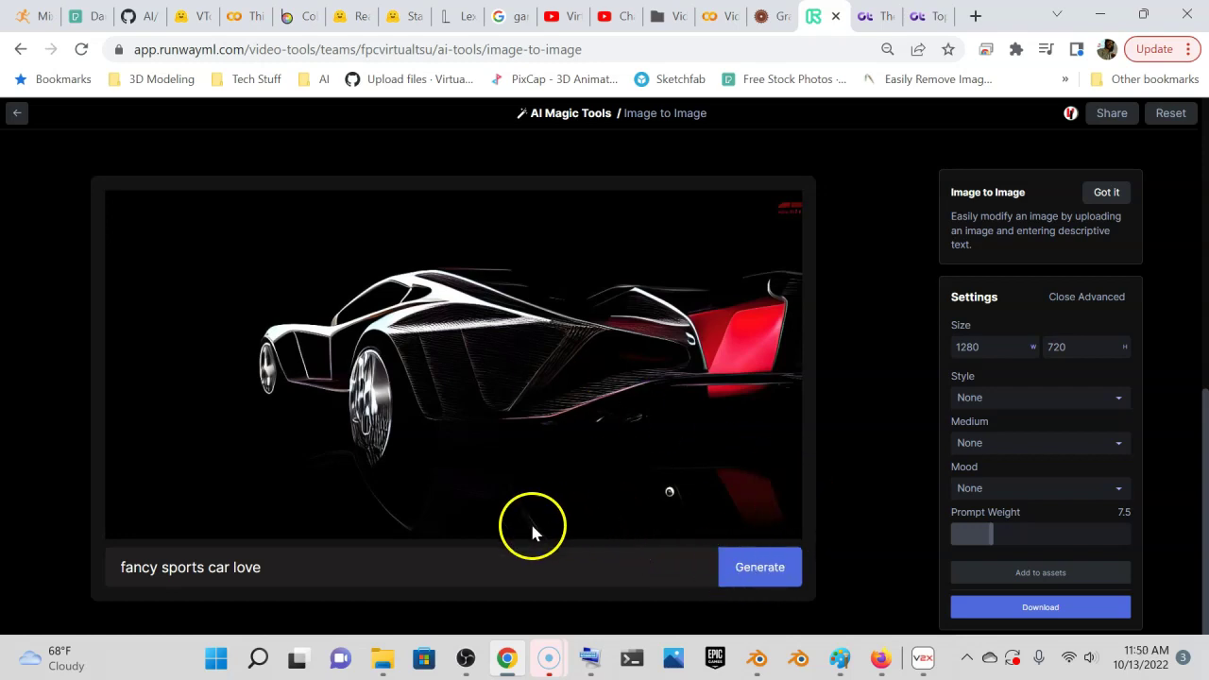
left_click(1091, 298)
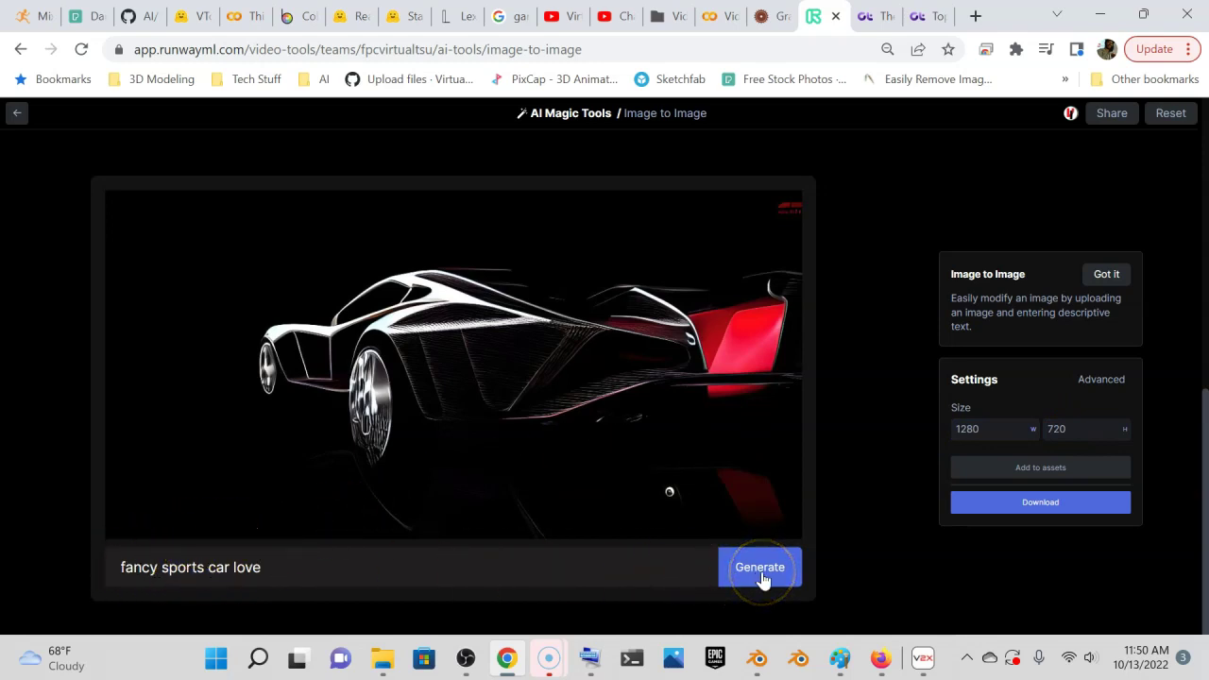
left_click(529, 383)
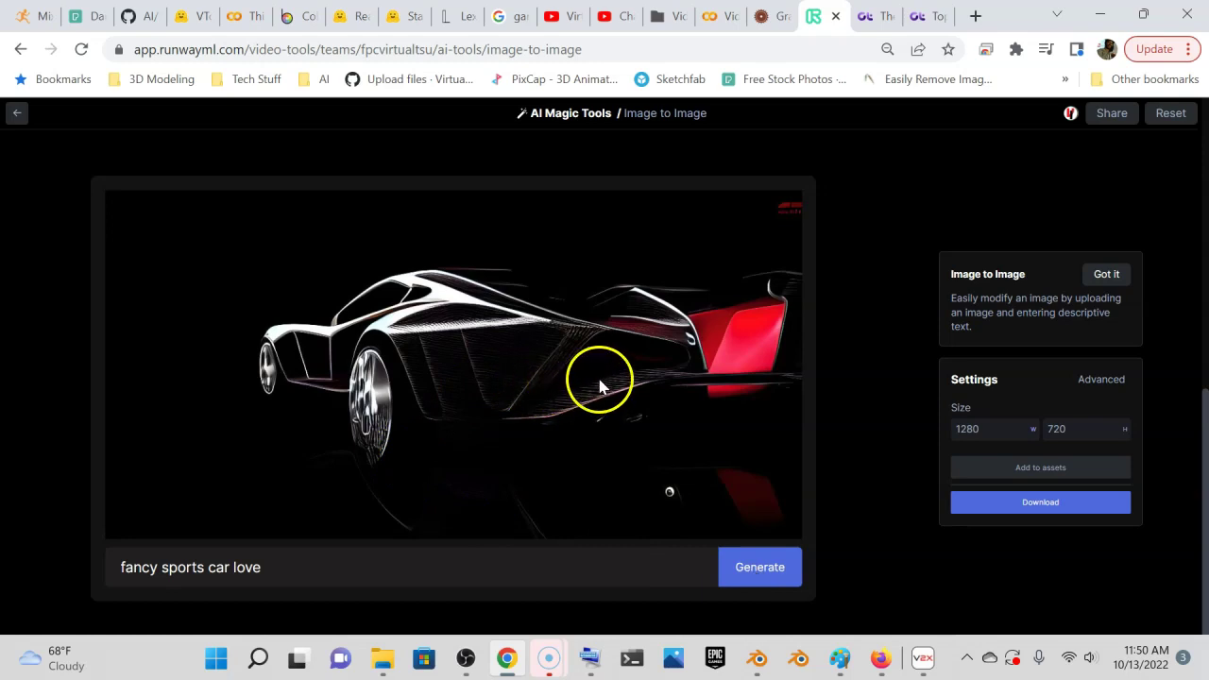
- Examine the uploaded car.png and AvatarMaker.png assets and compare the car sketch with the generated image
scroll(741, 376, "up", 5)
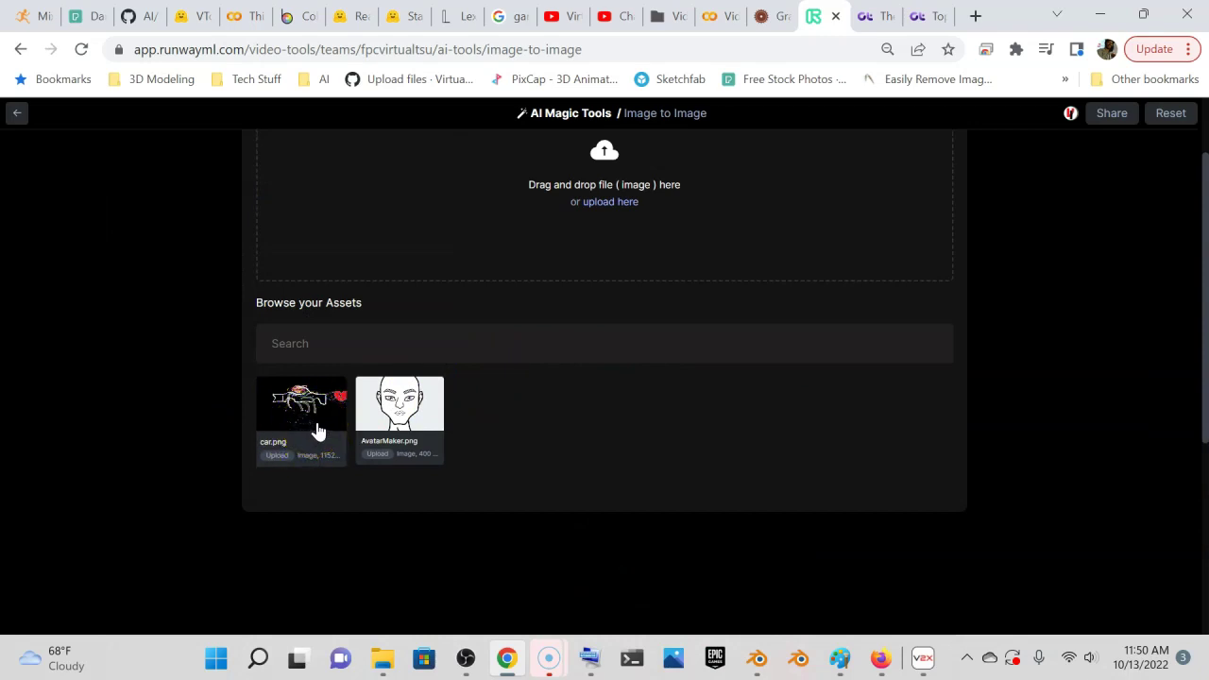
left_click_drag(406, 410, 305, 417)
left_click(275, 455)
left_click_drag(306, 461, 285, 432)
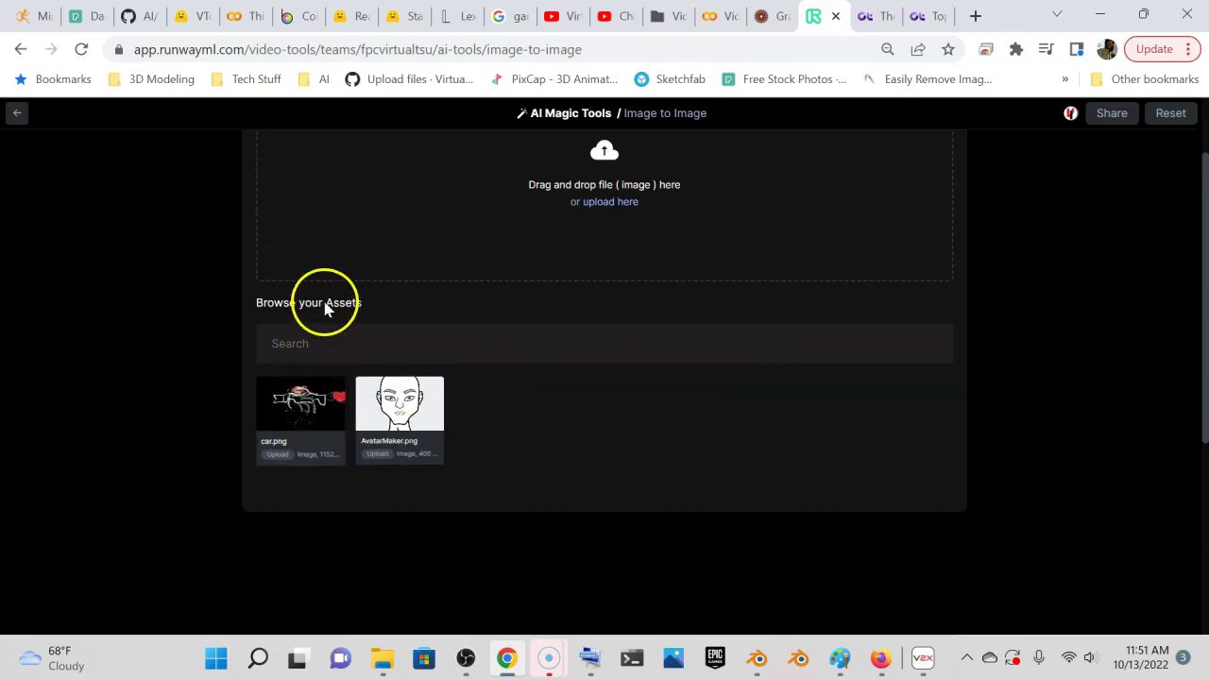
scroll(529, 297, "up", 1)
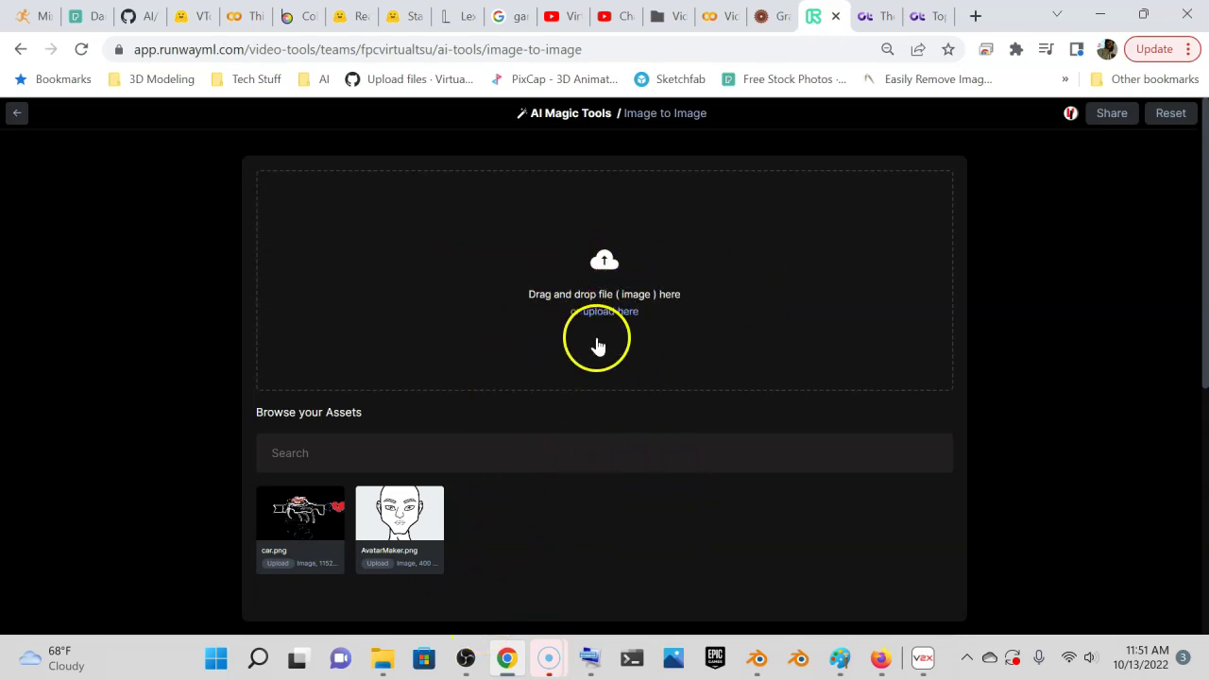
scroll(609, 350, "down", 3)
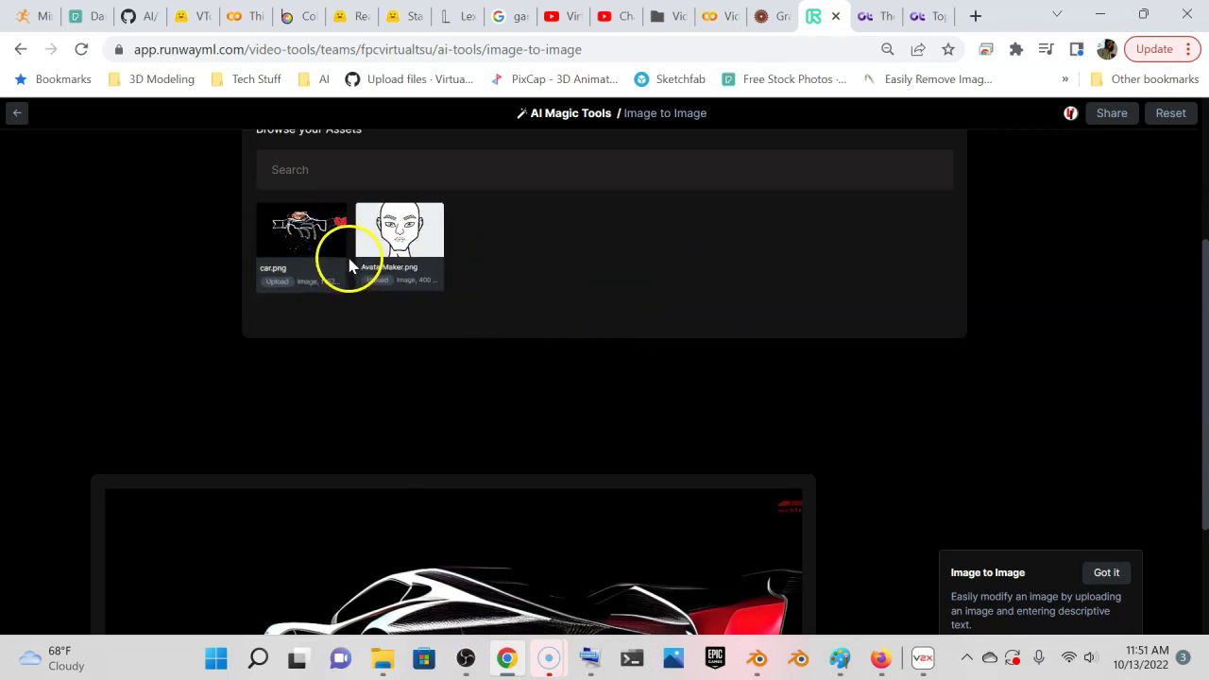
scroll(583, 295, "down", 2)
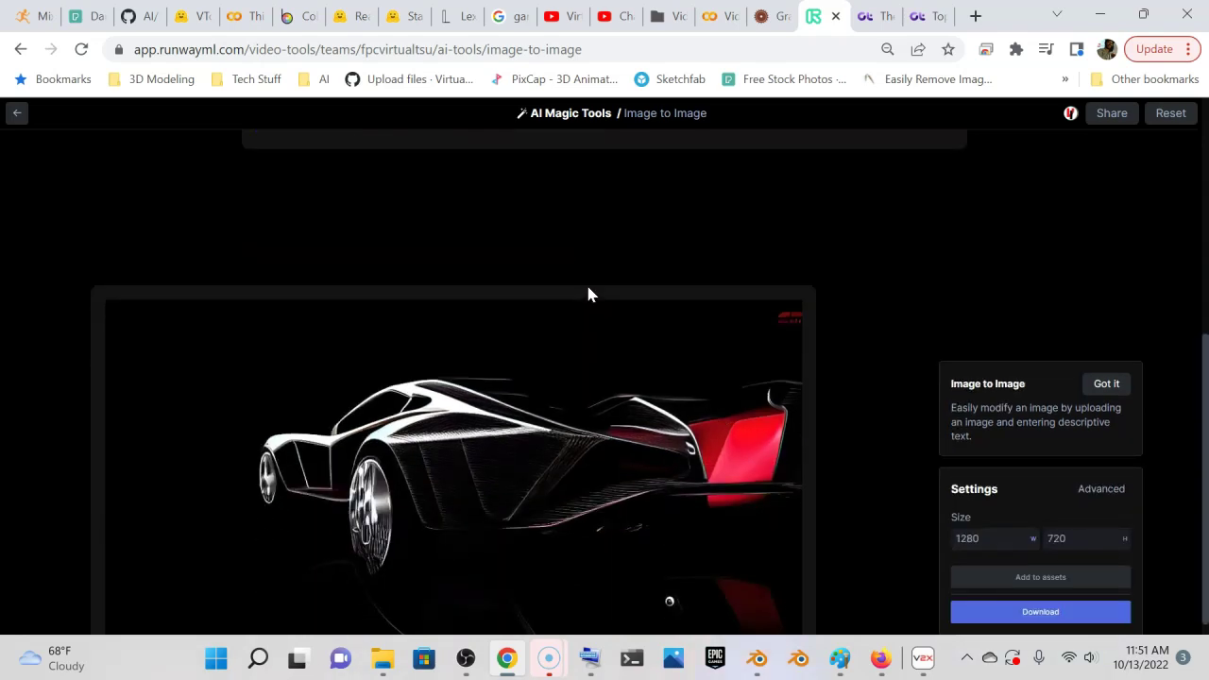
scroll(853, 273, "down", 1)
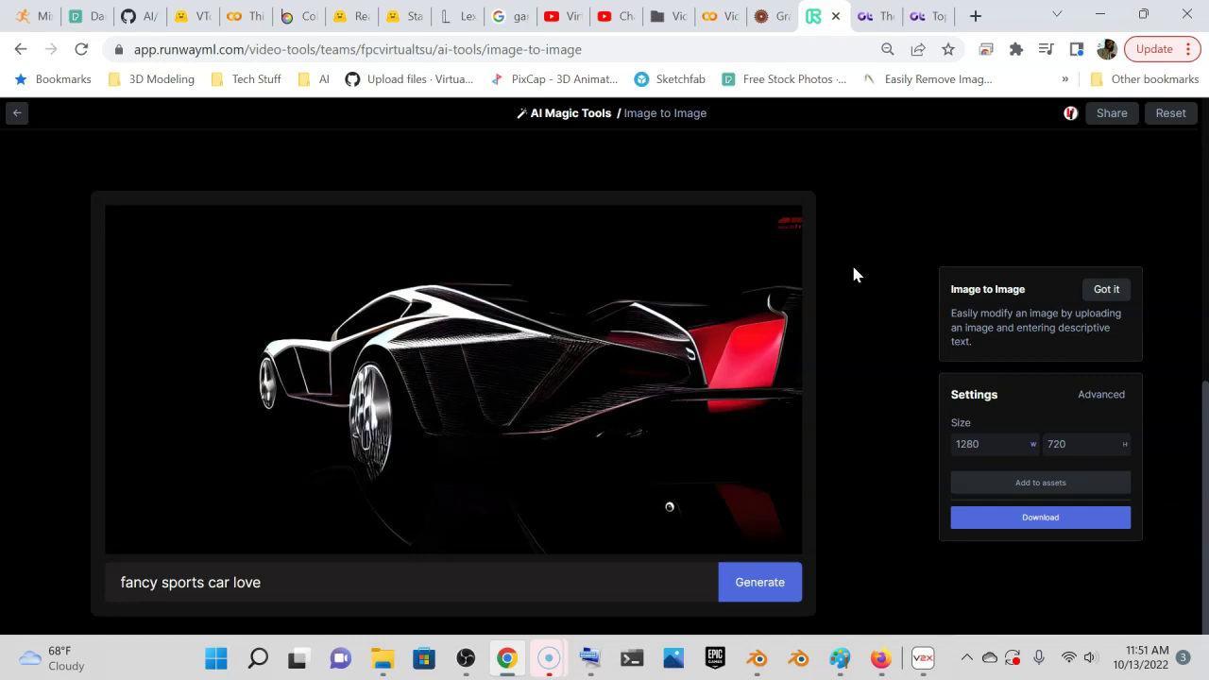
scroll(853, 273, "down", 1)
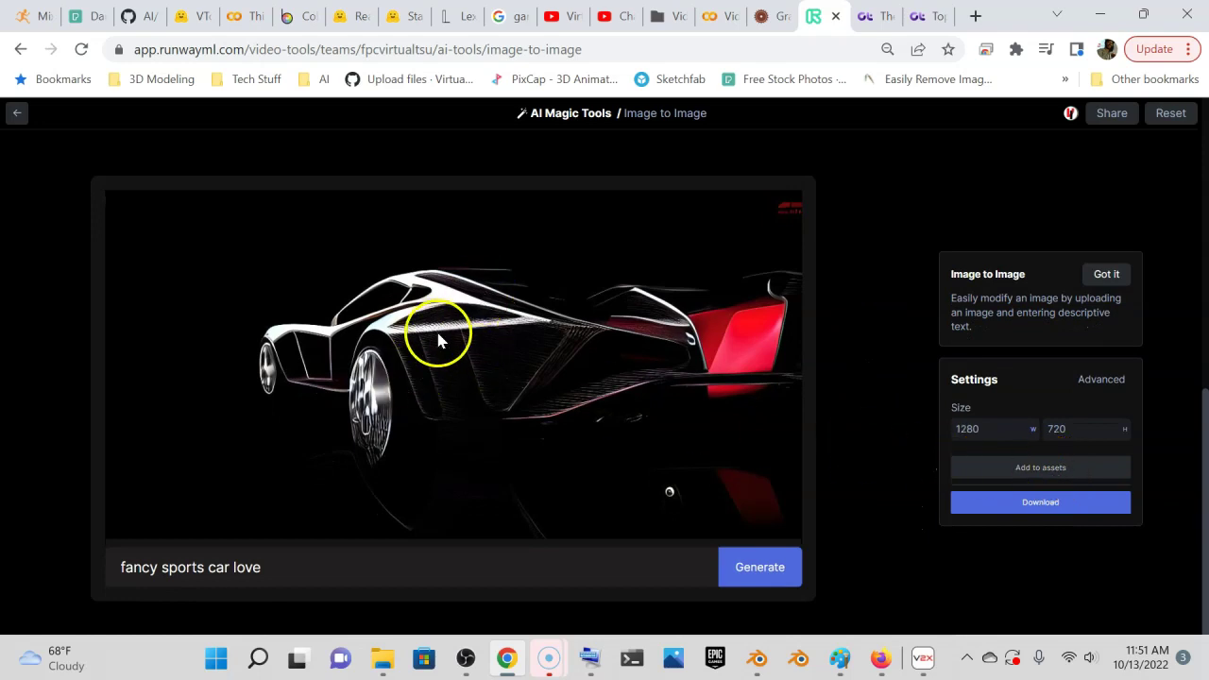
- Download the generated car image as a JPG named "fancy sports car" in the AI Hotrods folder
left_click(1055, 475)
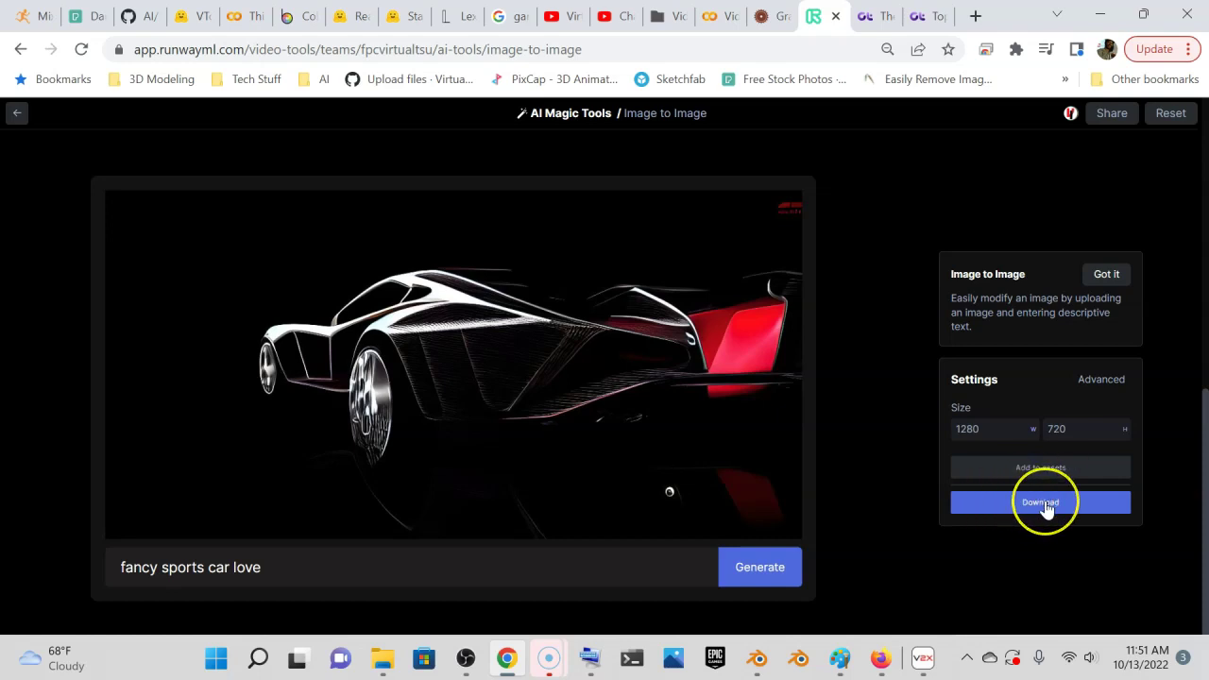
left_click(1046, 508)
left_click(1046, 505)
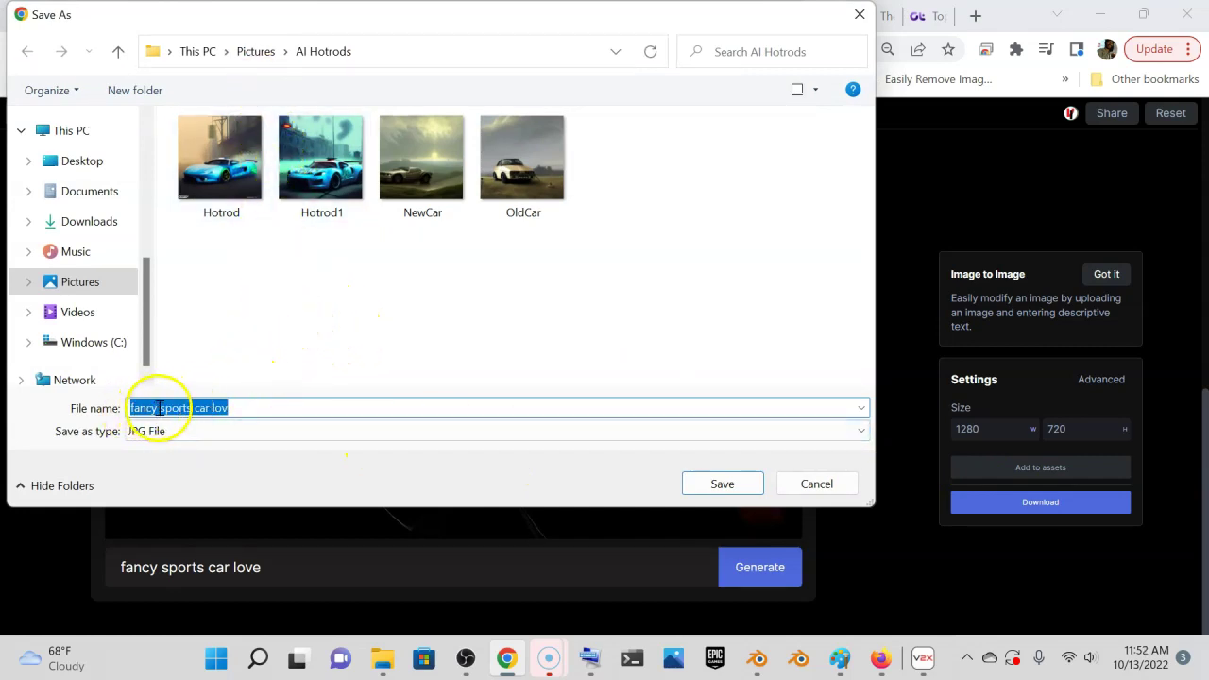
left_click(188, 408)
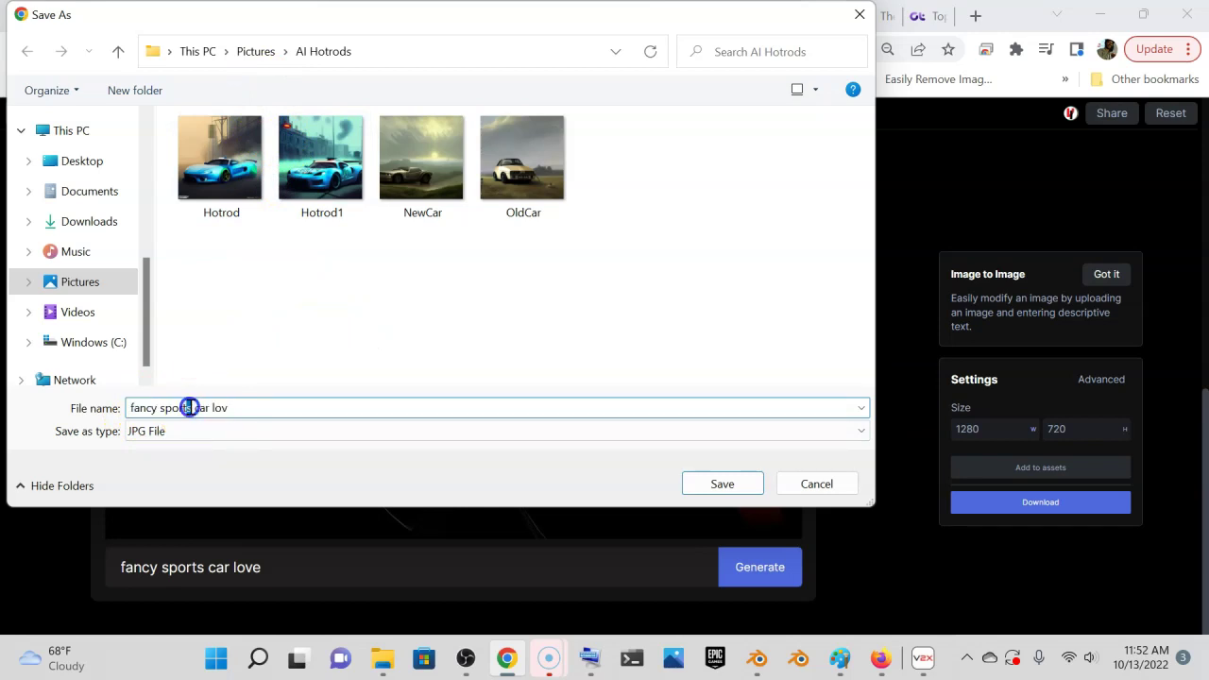
left_click_drag(206, 408, 249, 408)
key("BackSpace")
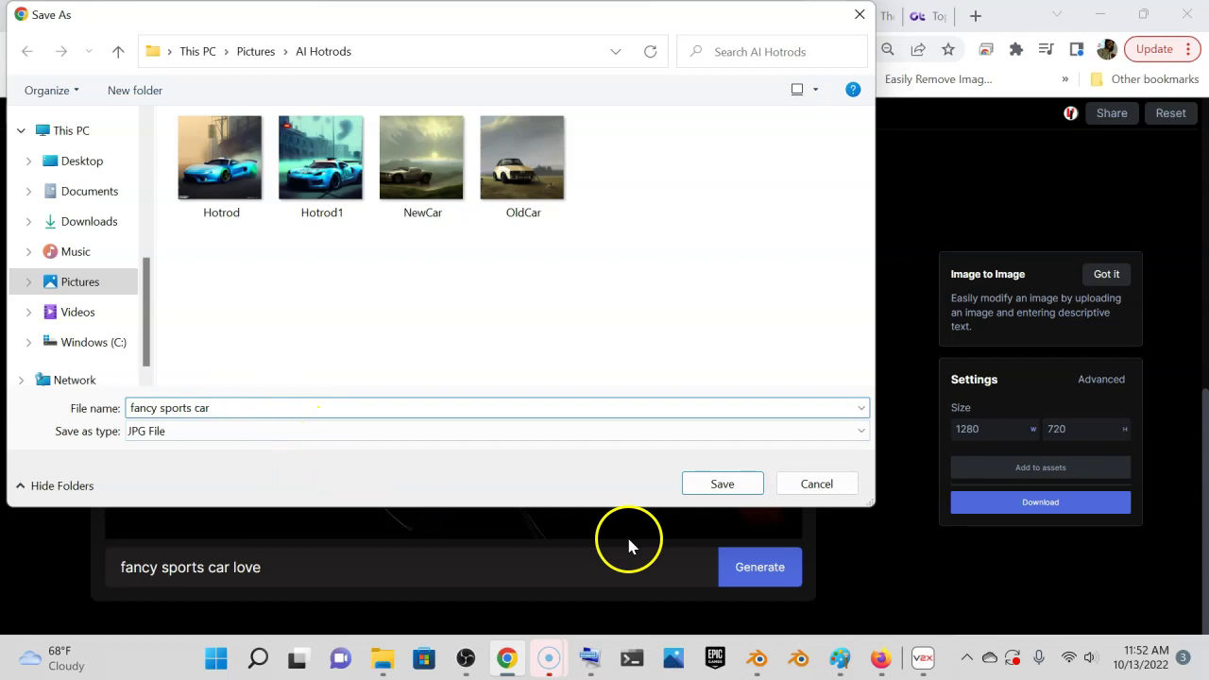
left_click(691, 483)
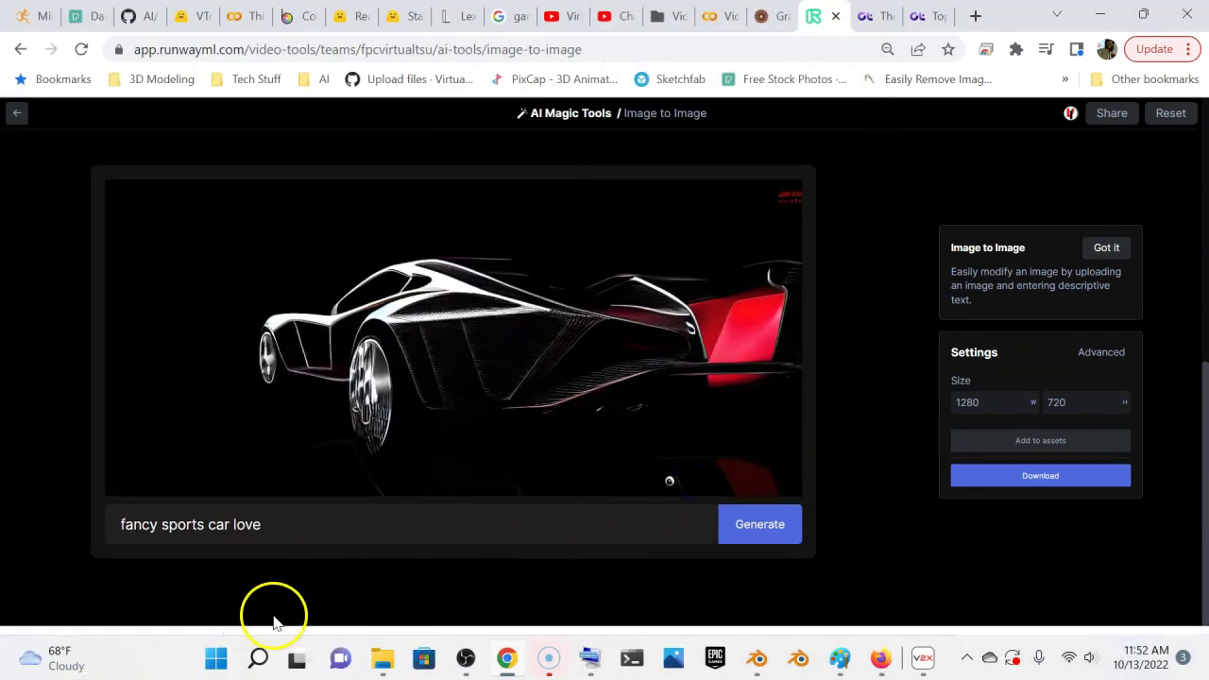
- Switch to the car drawing in Paint and start a new blank image
mouse_move(382, 661)
left_click(842, 659)
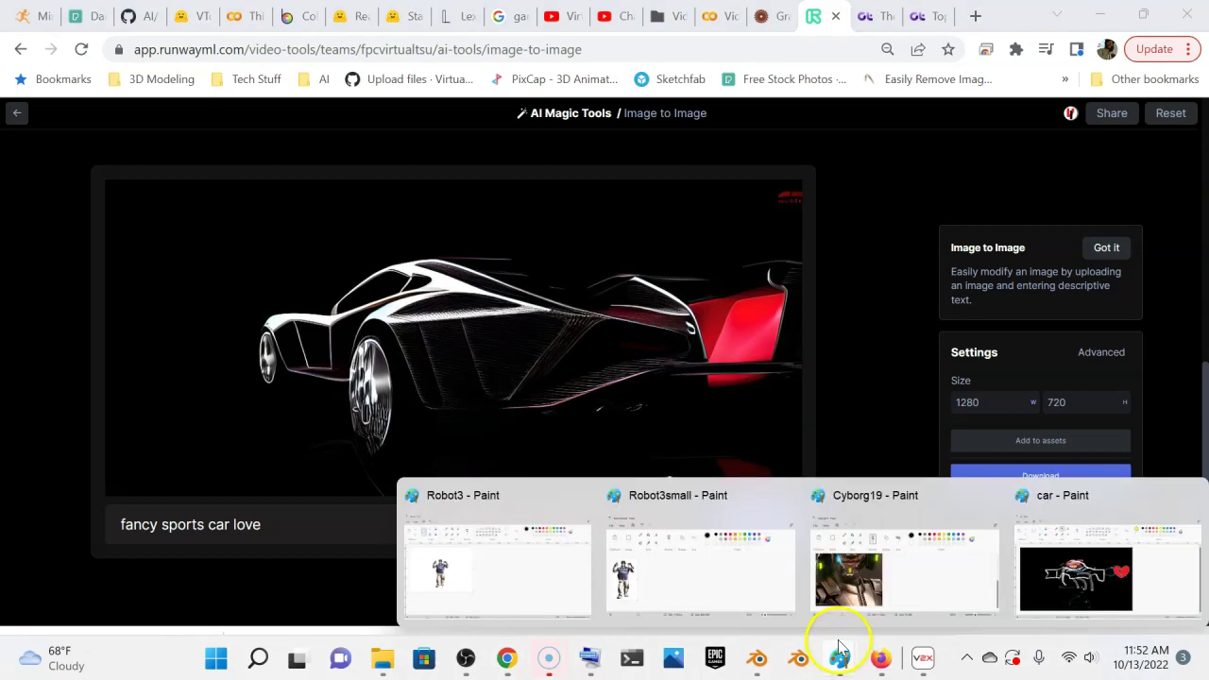
left_click(1073, 578)
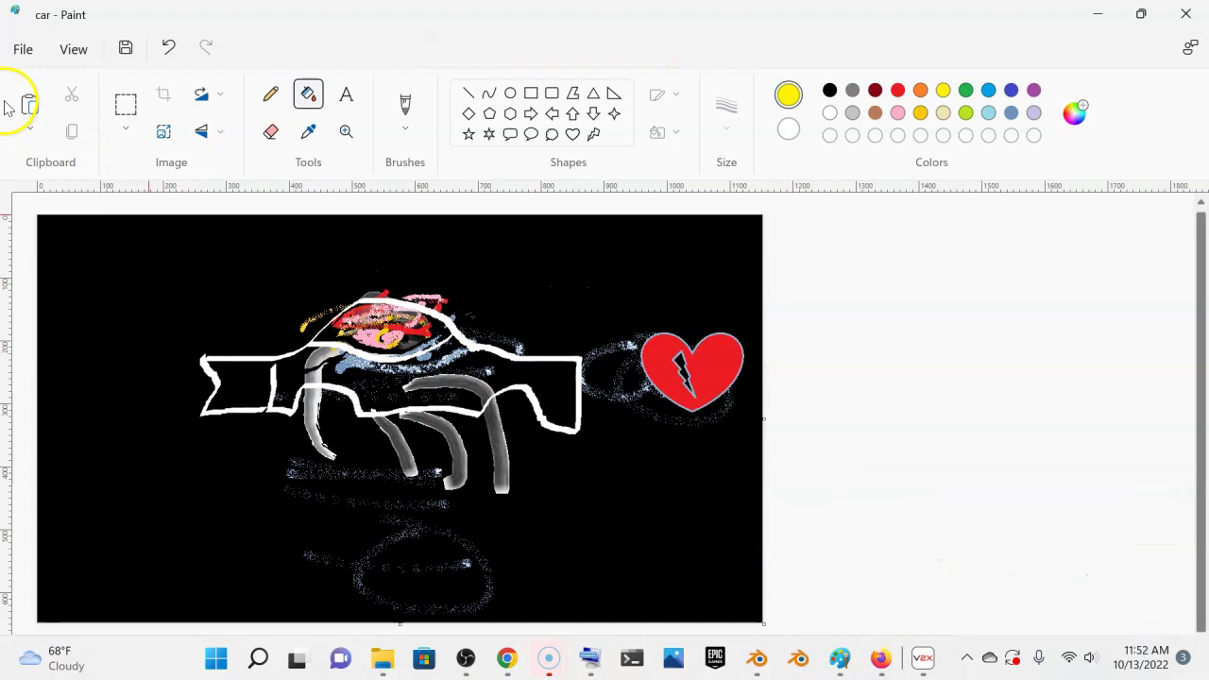
left_click(23, 51)
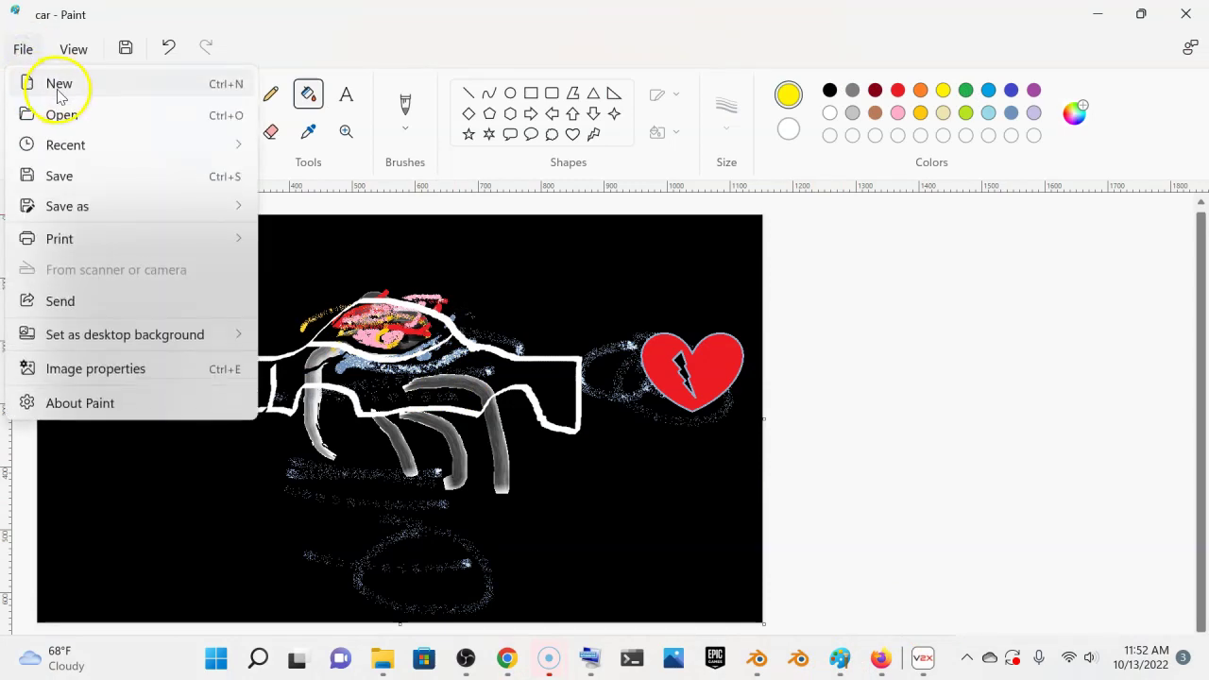
left_click(59, 84)
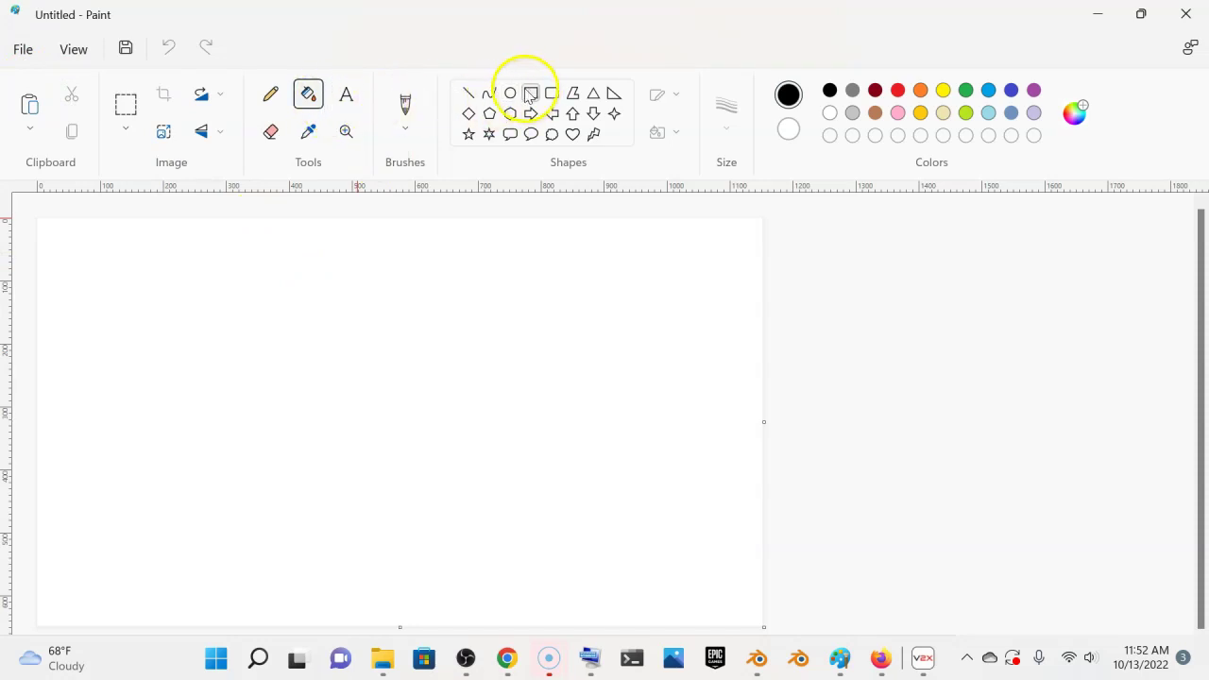
- With the black calligraphy brush, sketch a bird's head facing left, with a pointed beak, throat line and small eye
left_click(272, 104)
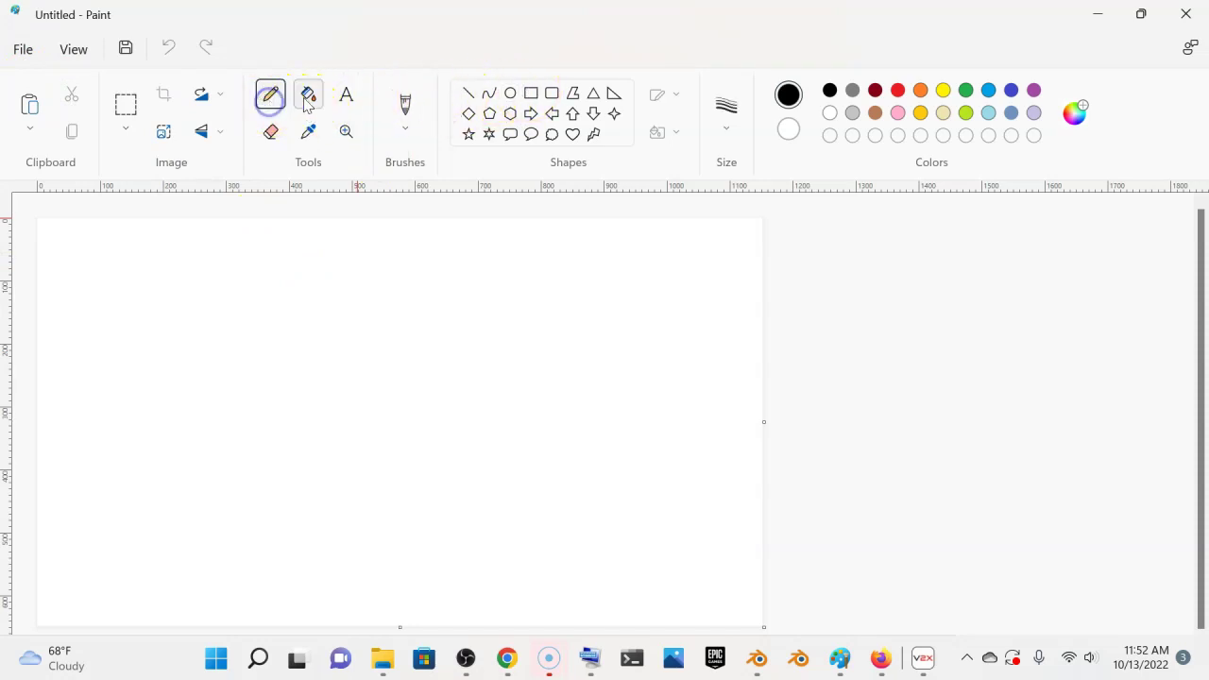
left_click(405, 106)
left_click(403, 134)
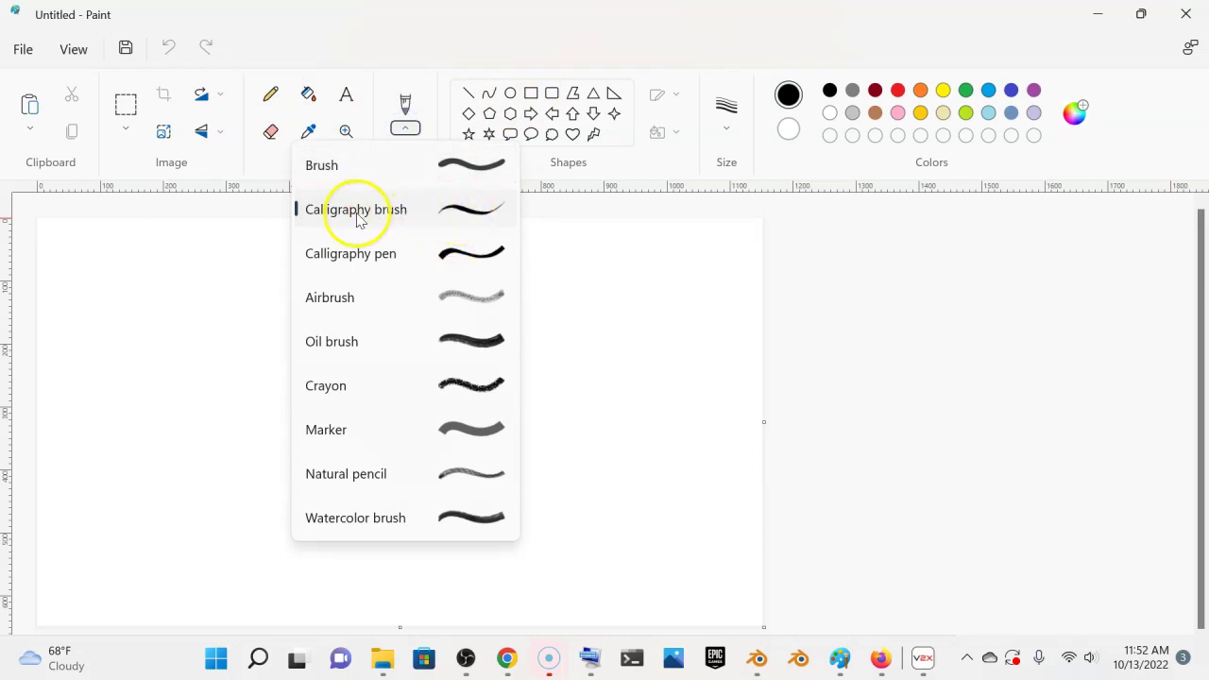
left_click(478, 219)
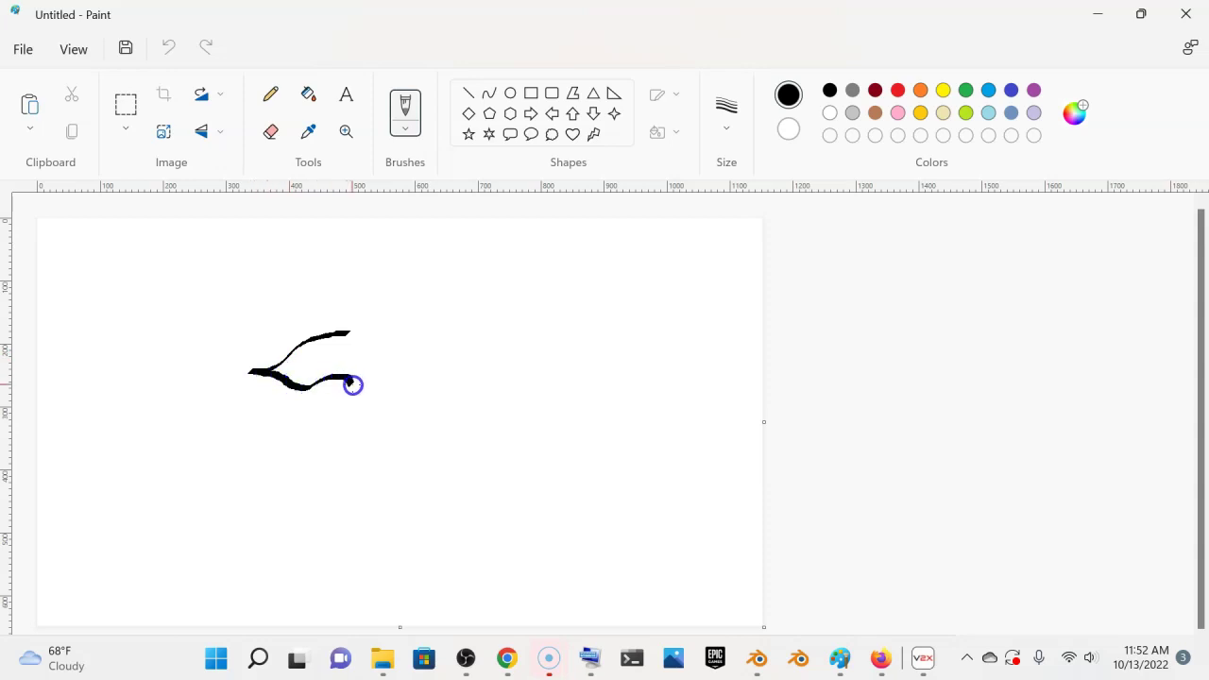
left_click(311, 353)
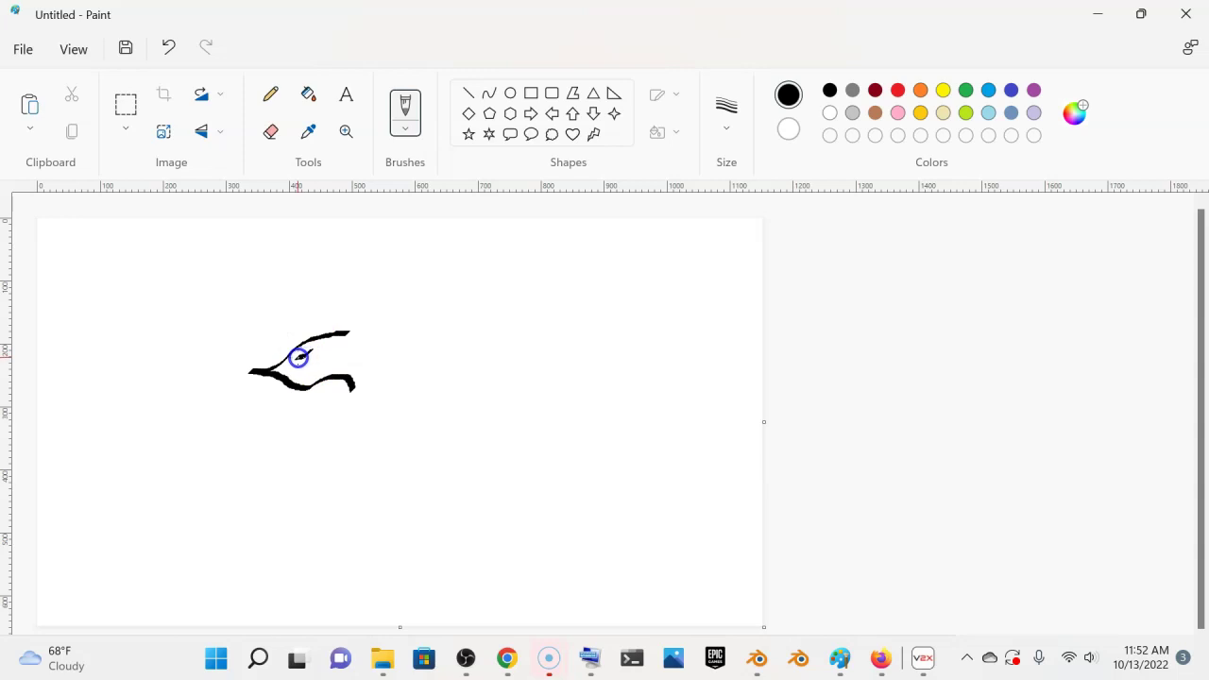
- Outline the bird's body from the head with a wavy back, a rounded belly and a long, drooping tail
left_click(346, 334)
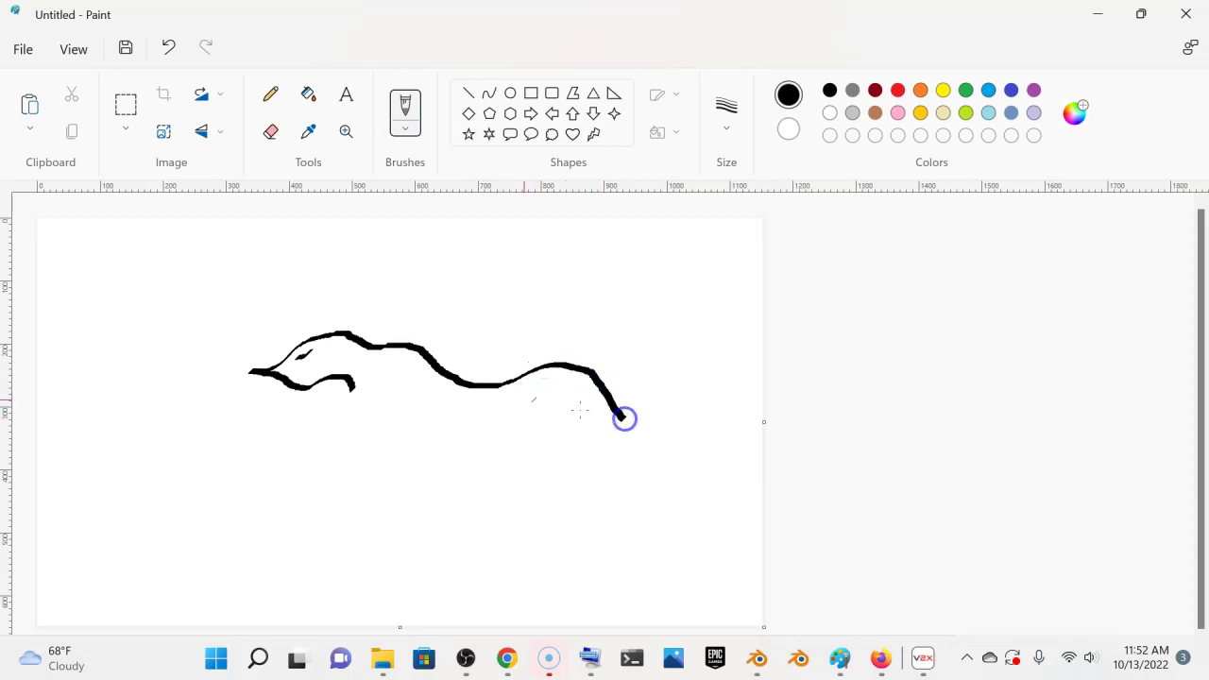
left_click_drag(352, 387, 357, 406)
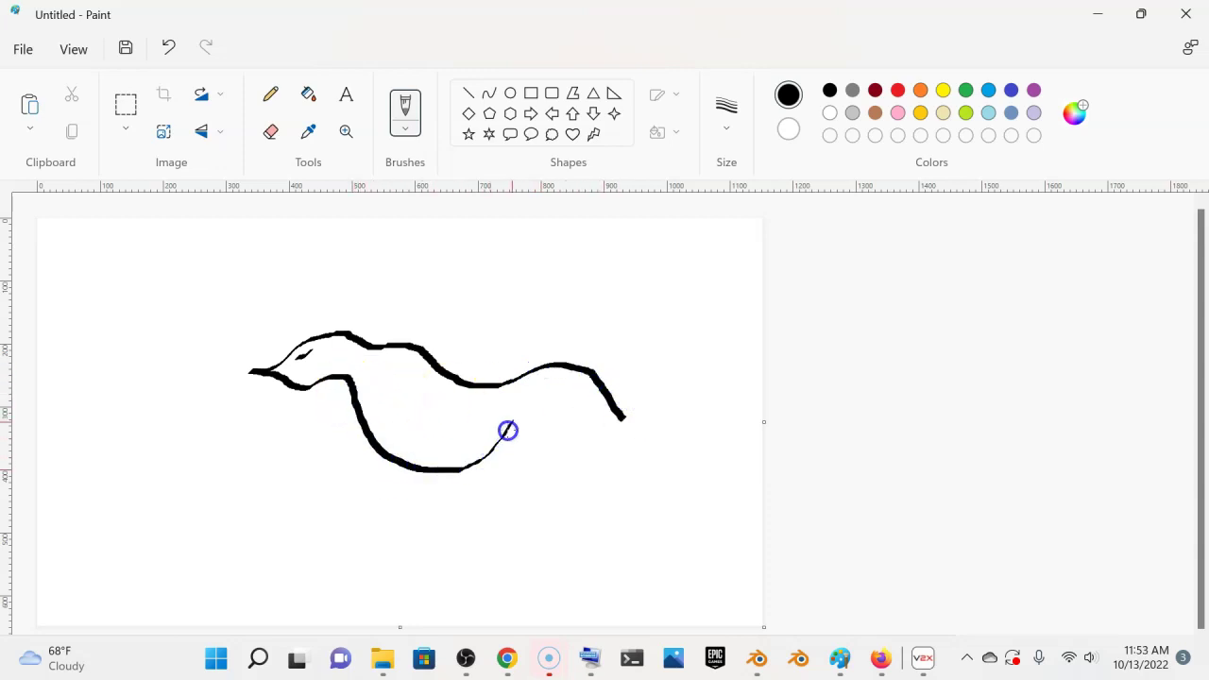
left_click_drag(642, 427, 620, 412)
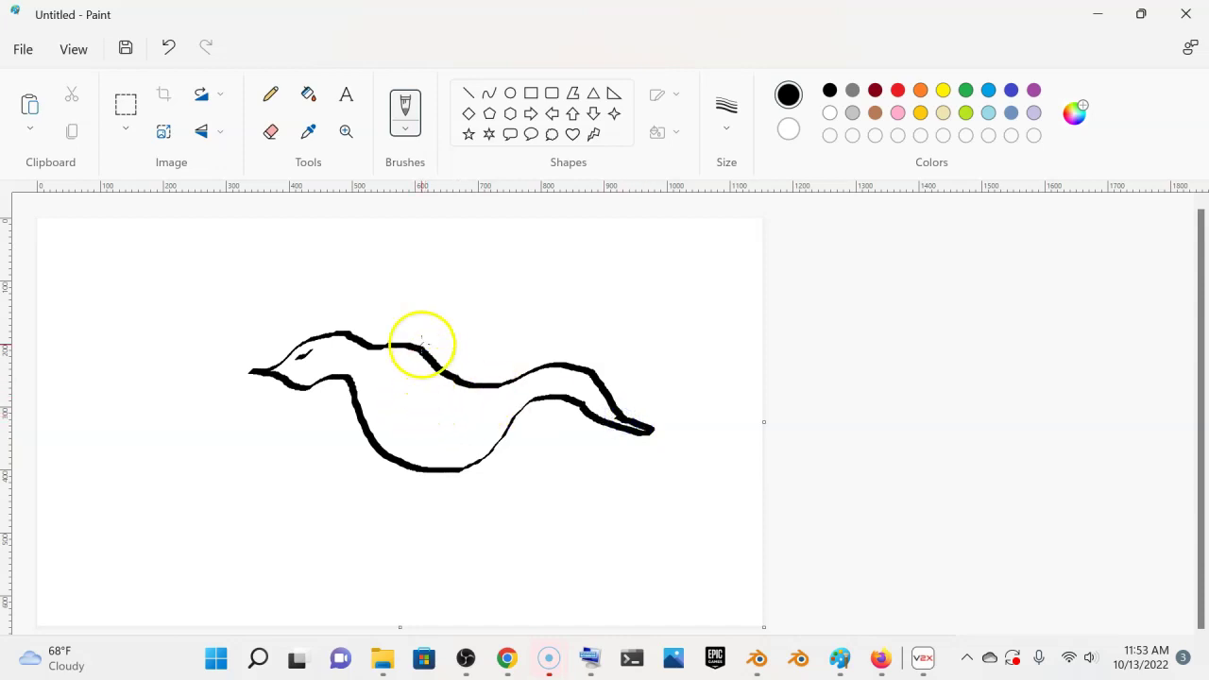
- Draw one wing rising from the back and one sweeping down across the body, and erase the belly outline crossing the lower wing
left_click_drag(404, 342, 470, 291)
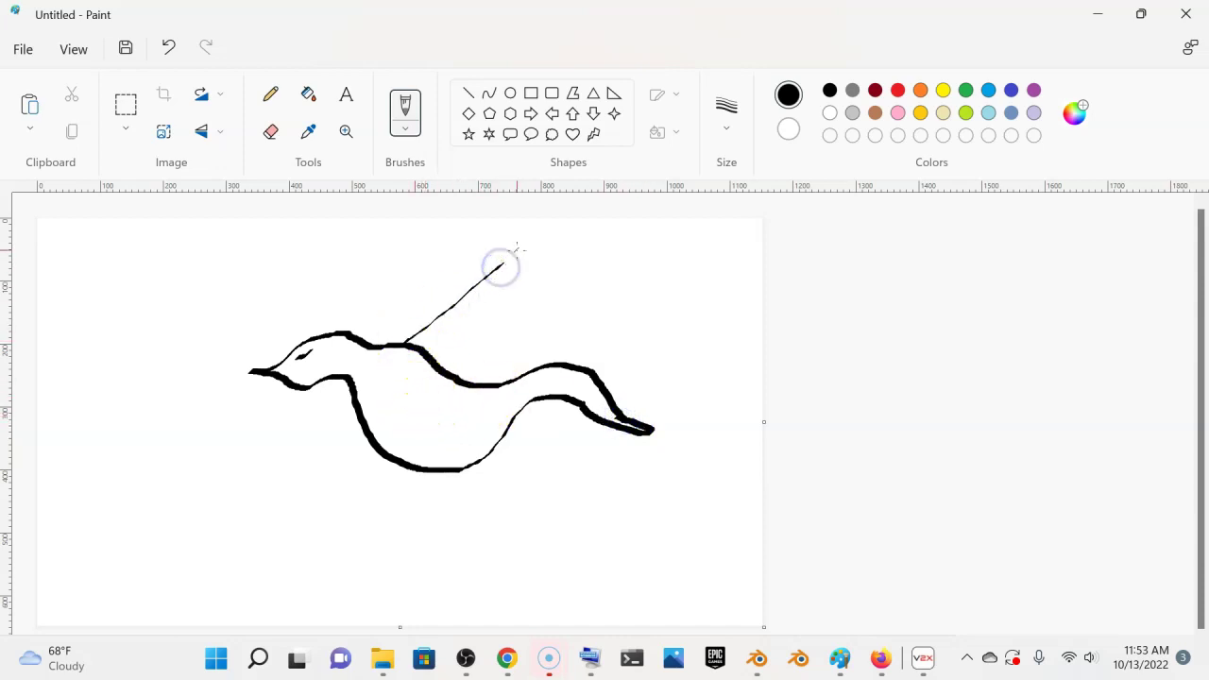
left_click_drag(383, 388, 352, 436)
mouse_move(440, 405)
left_mouse_down()
mouse_move(433, 433)
mouse_move(333, 500)
left_mouse_up()
left_click_drag(336, 456, 291, 490)
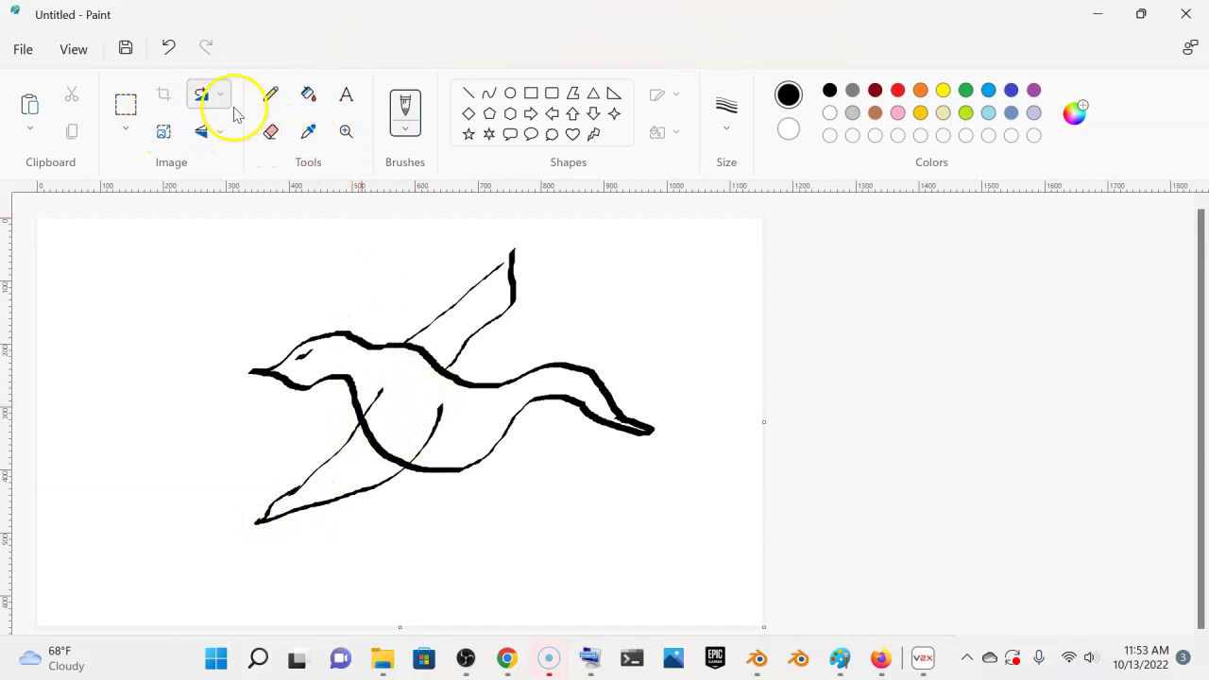
left_click(270, 131)
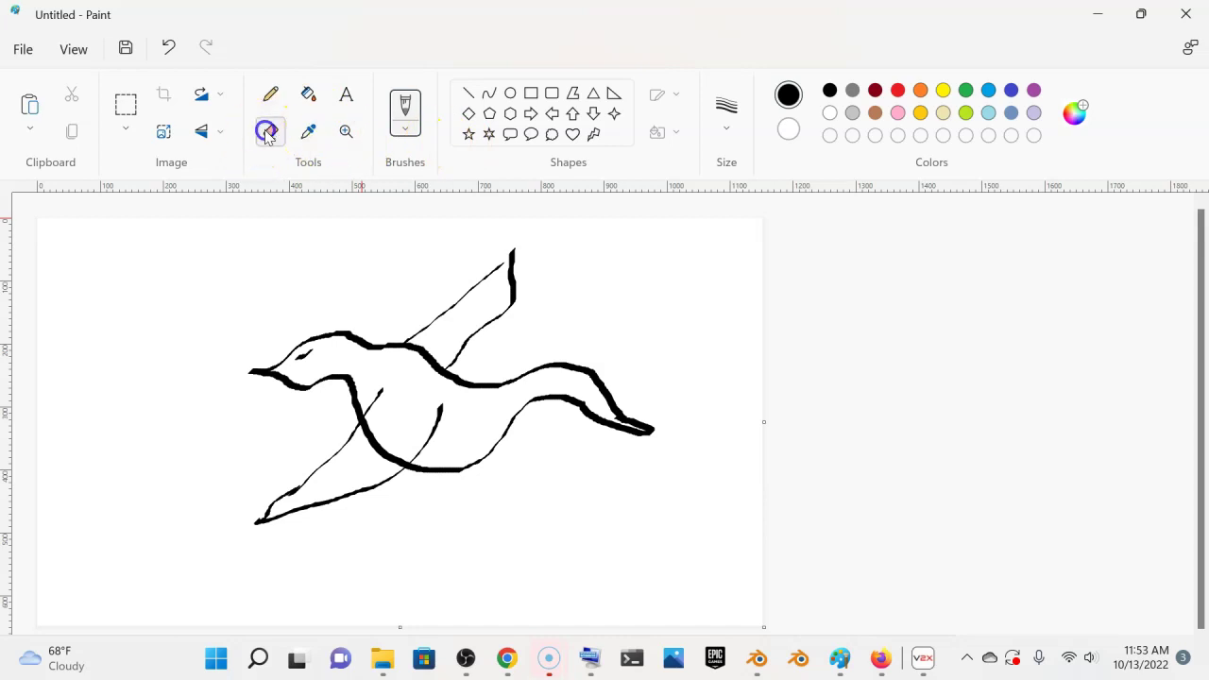
left_click_drag(374, 416, 370, 428)
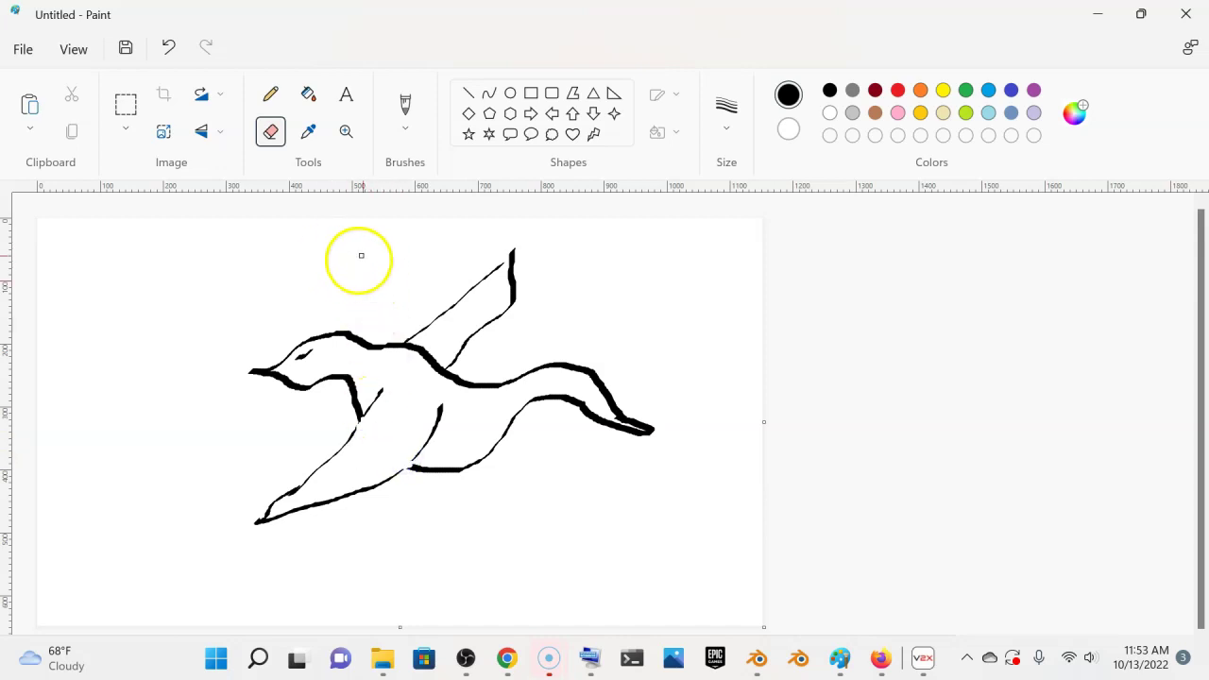
- Draw two short legs with clawed feet below the bird's belly using the black calligraphy brush
left_click(270, 94)
left_click_drag(437, 469, 442, 477)
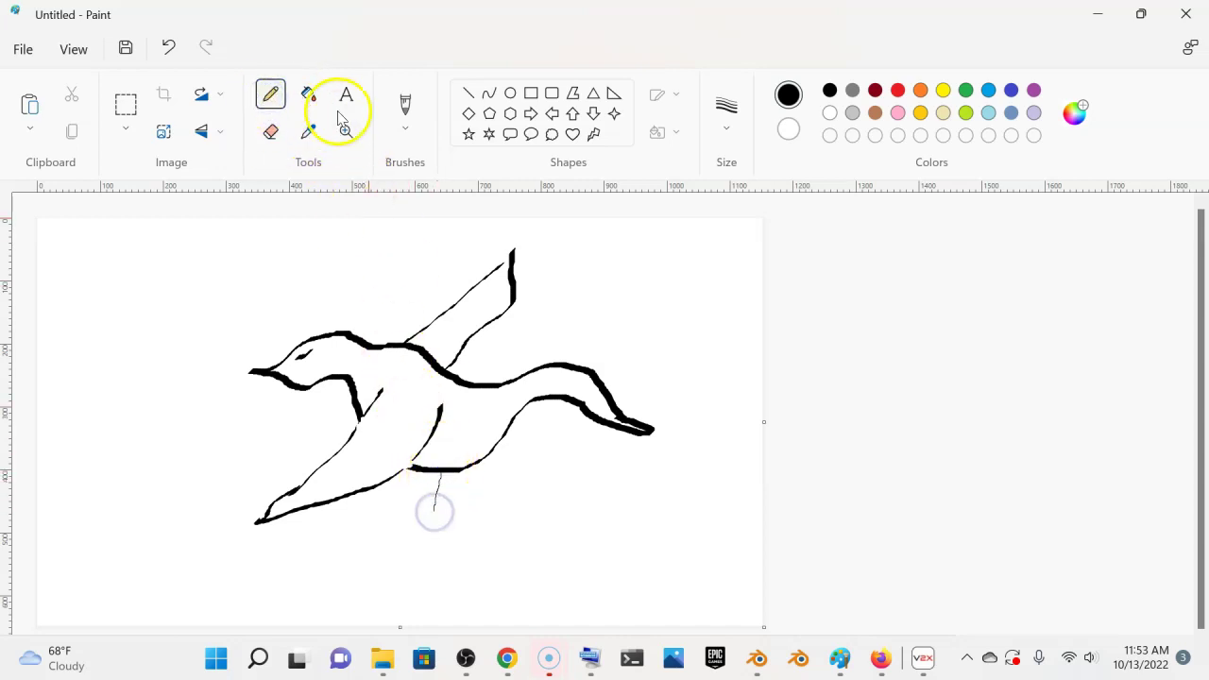
left_click(405, 109)
mouse_move(481, 408)
left_mouse_down()
mouse_move(440, 489)
mouse_move(442, 475)
left_mouse_up()
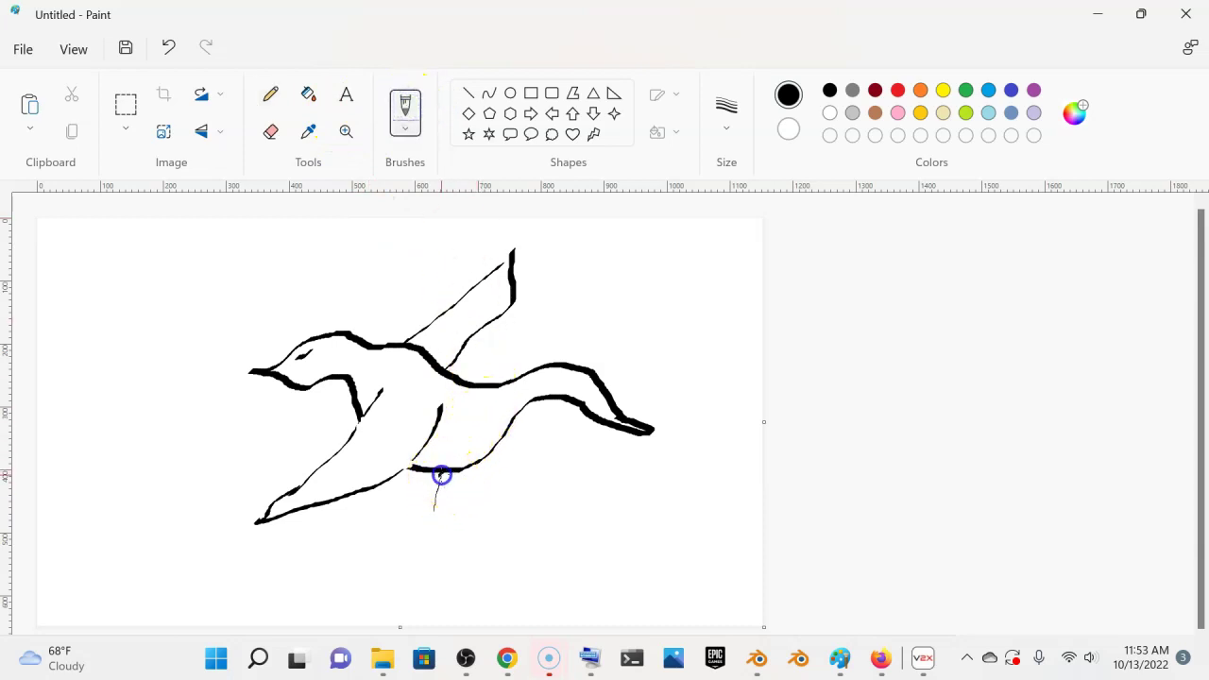
left_click(447, 521)
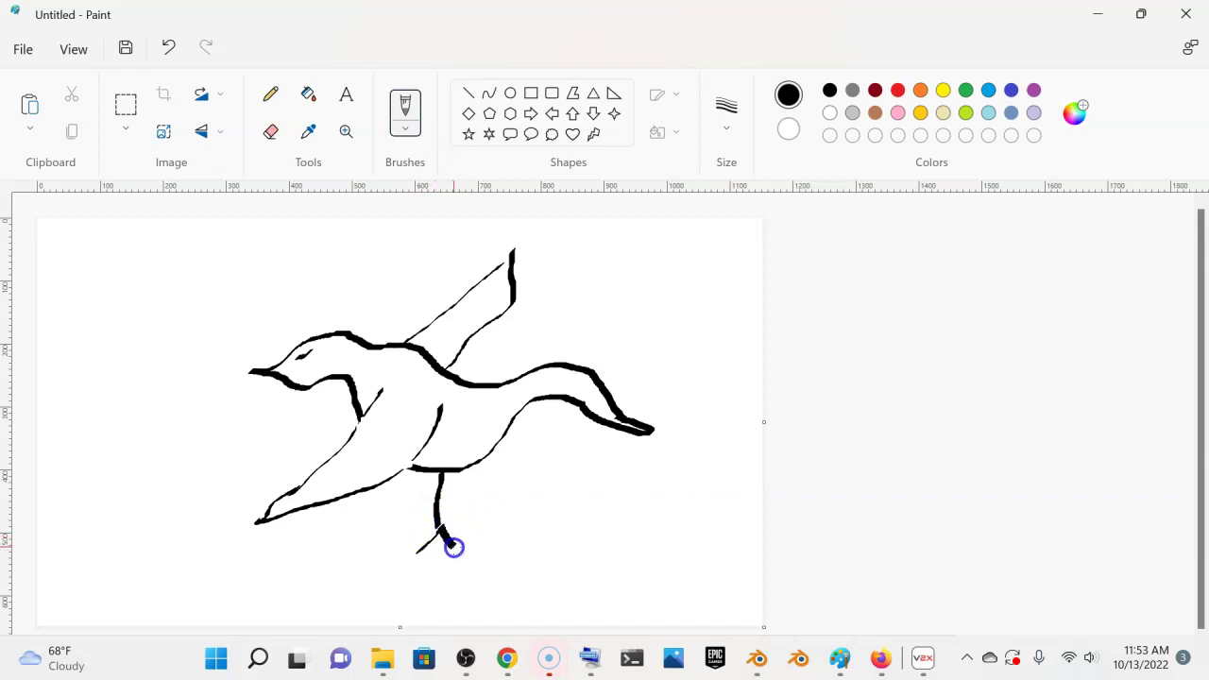
left_click_drag(434, 523, 439, 532)
left_click_drag(411, 467, 404, 496)
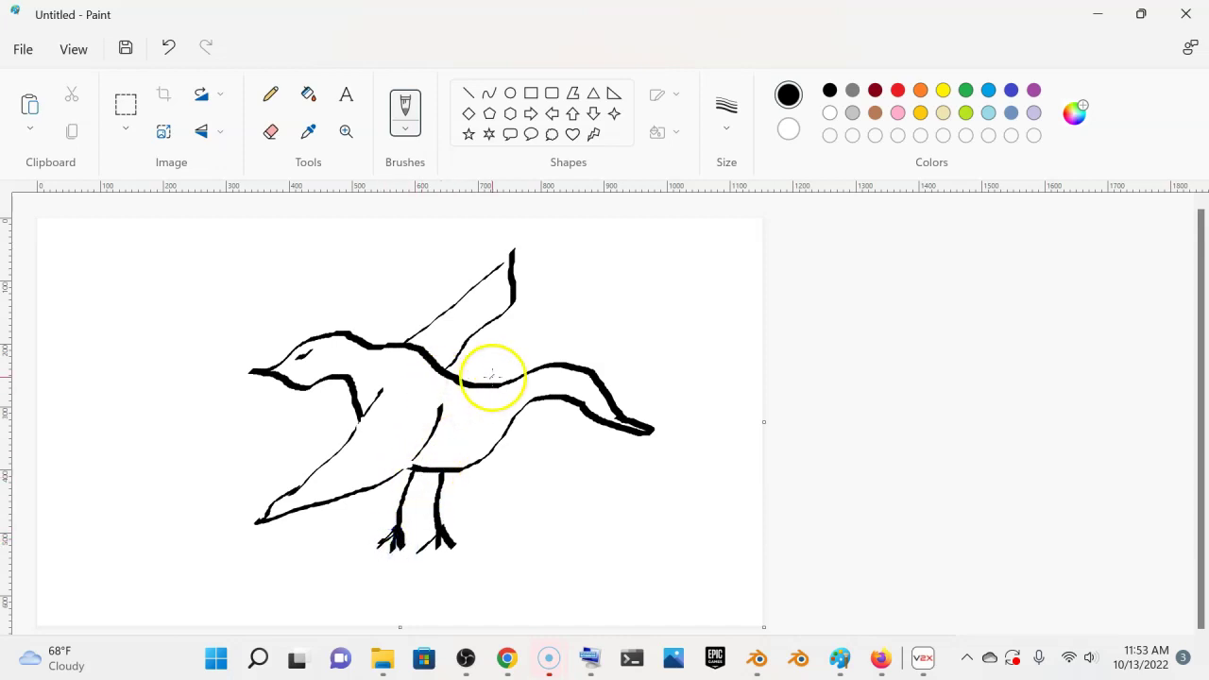
- Thicken the bird's eye with extra black brush strokes
left_click(299, 356)
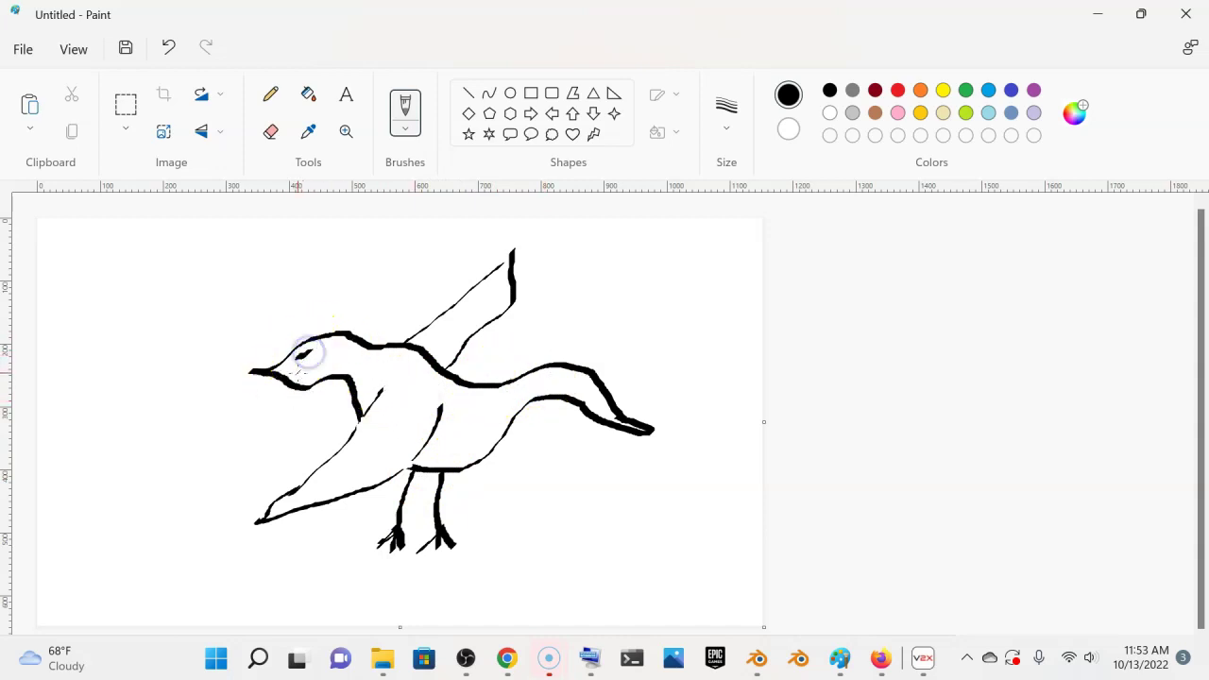
left_click(306, 357)
scroll(392, 338, "down", 1)
scroll(391, 374, "up", 1)
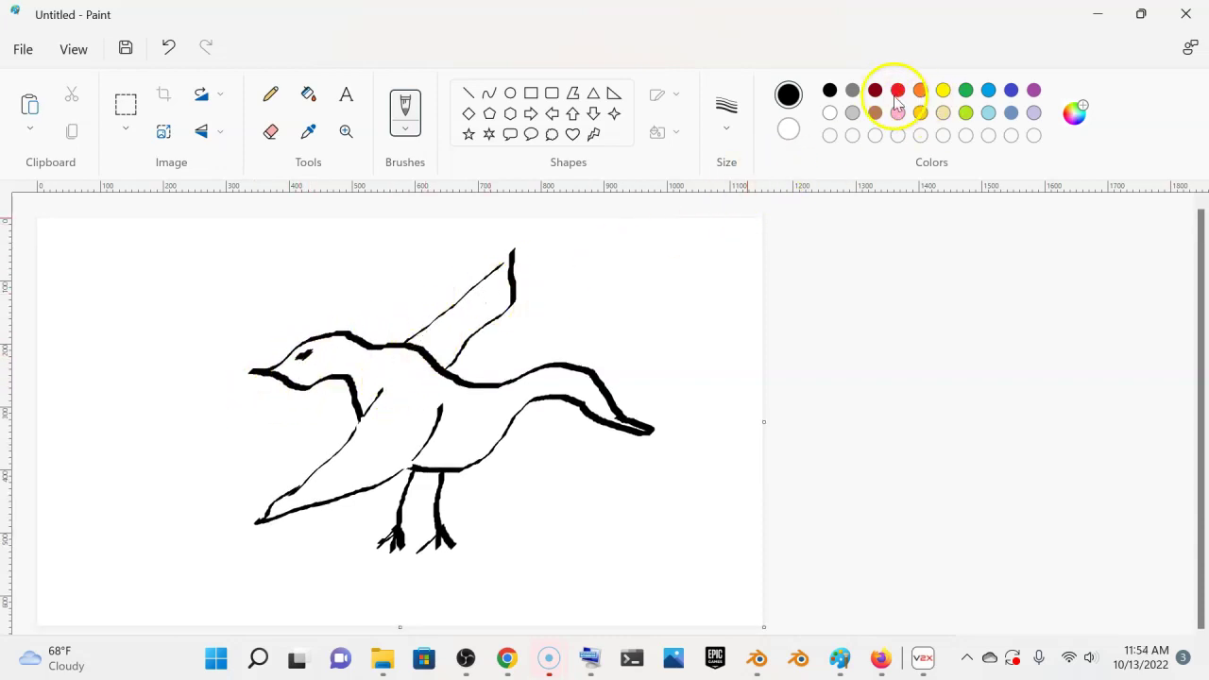
- Try flood-filling the background light blue and the bird dark red, and refill the canvas white
left_click(988, 113)
left_click(658, 270)
left_click(308, 95)
left_click(213, 306)
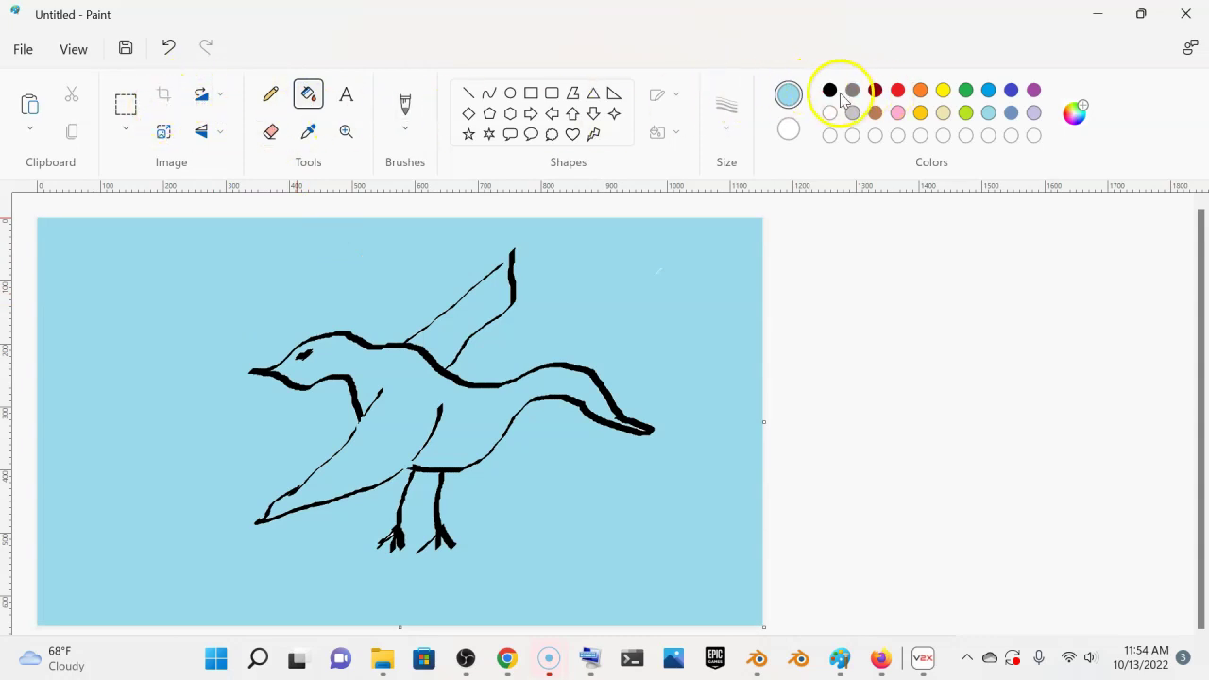
left_click(877, 91)
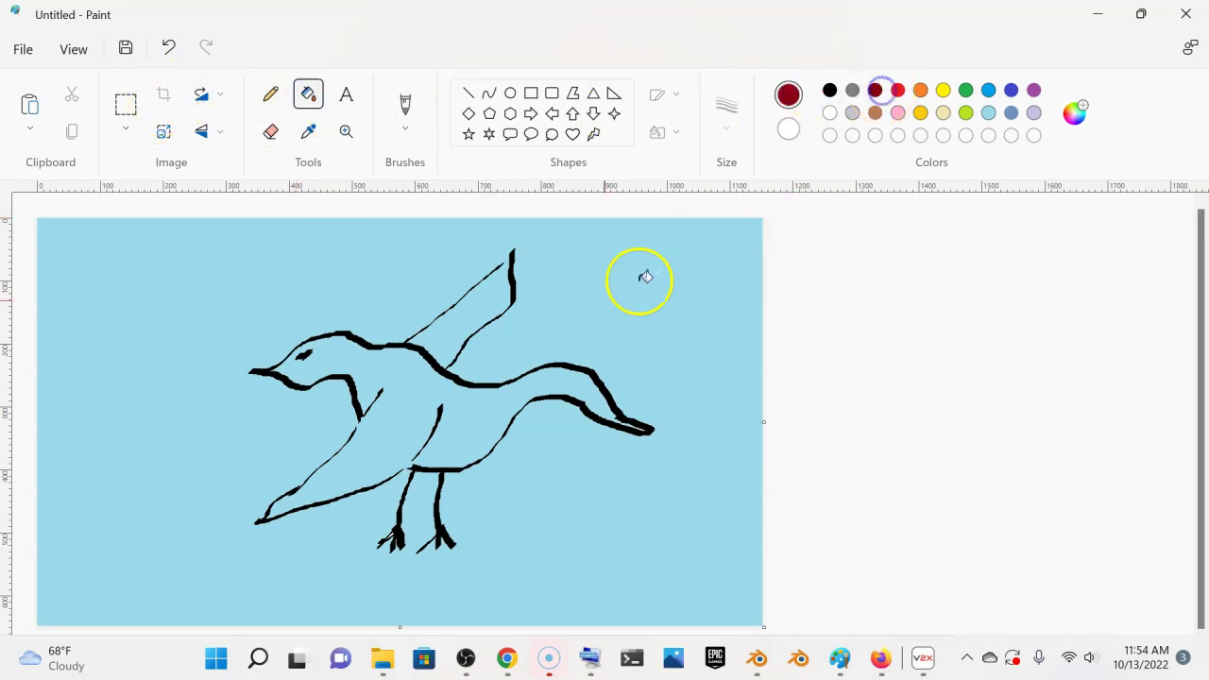
left_click(416, 384)
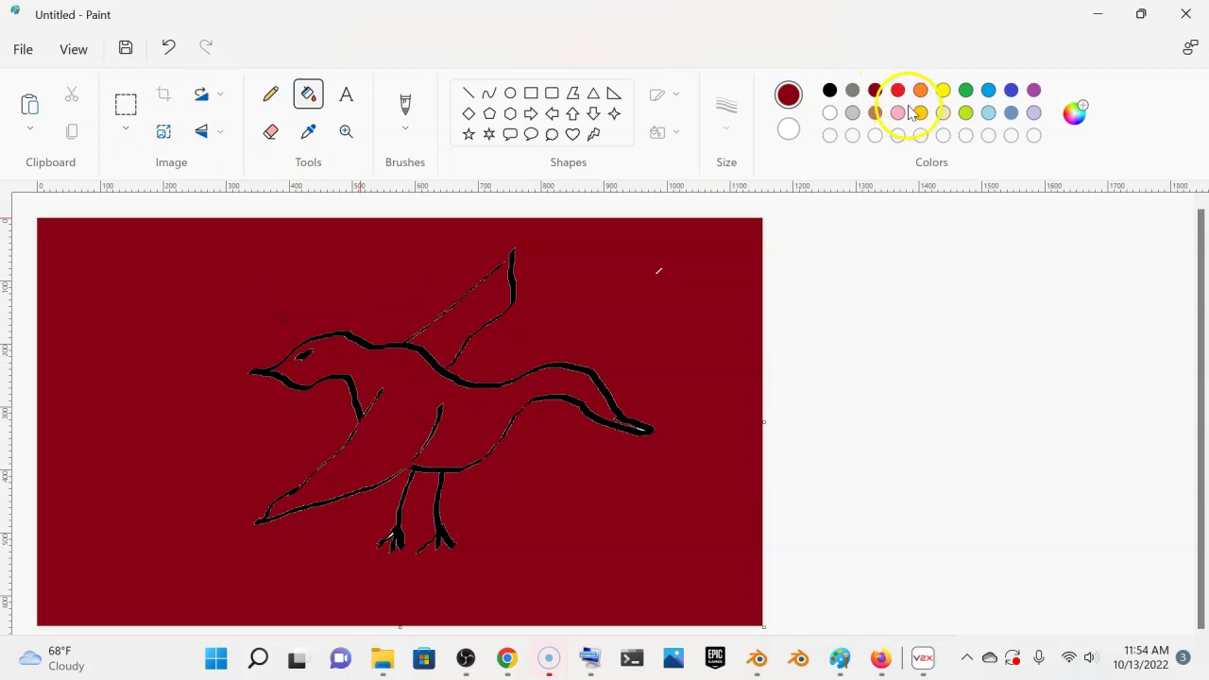
left_click(829, 112)
left_click(655, 292)
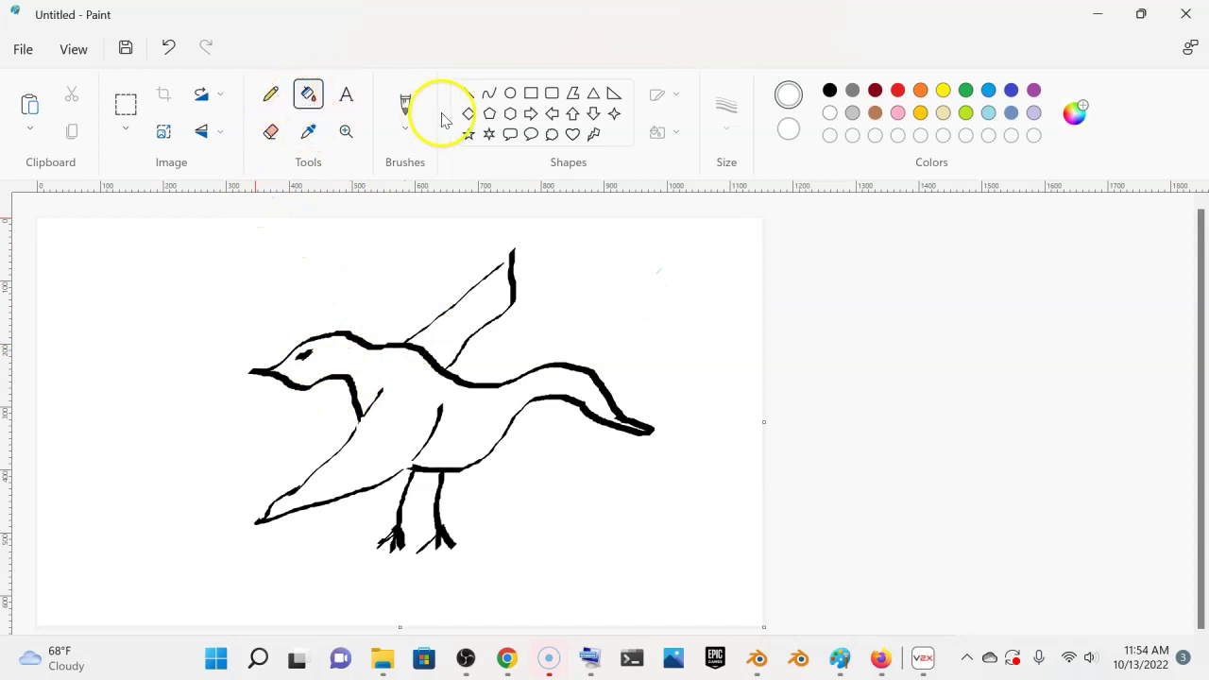
- Close the outline gaps where the lower wing meets the chest and belly with black brush strokes
left_click(412, 111)
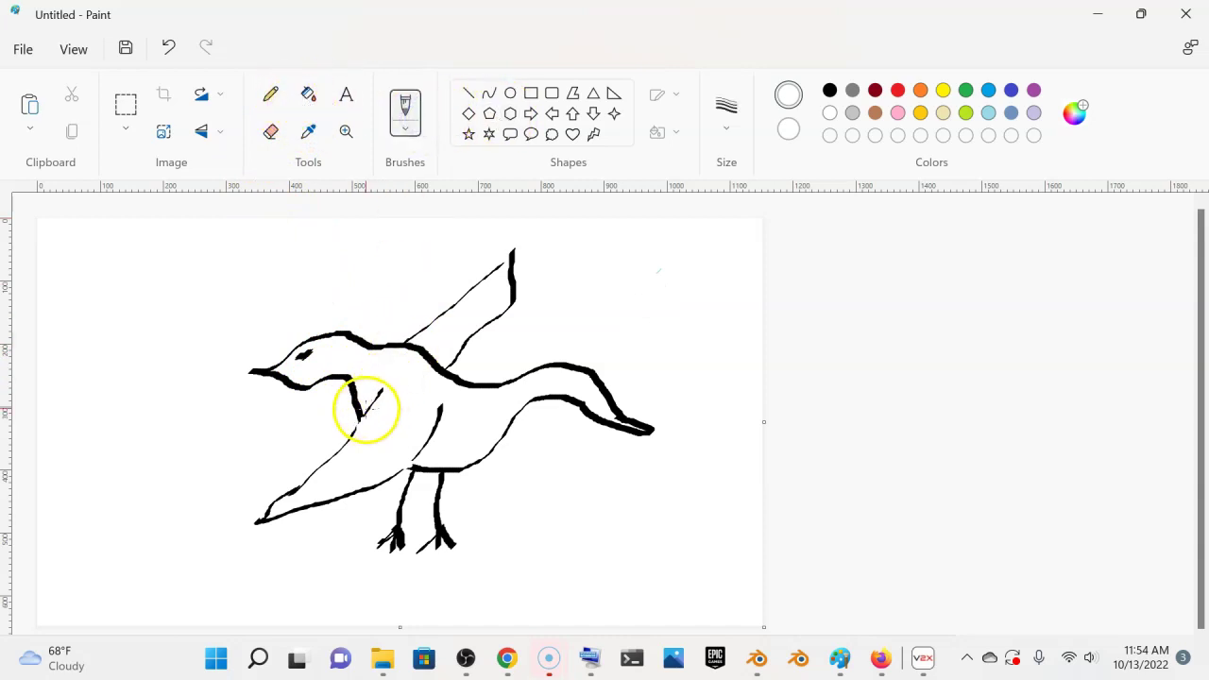
left_click(360, 418)
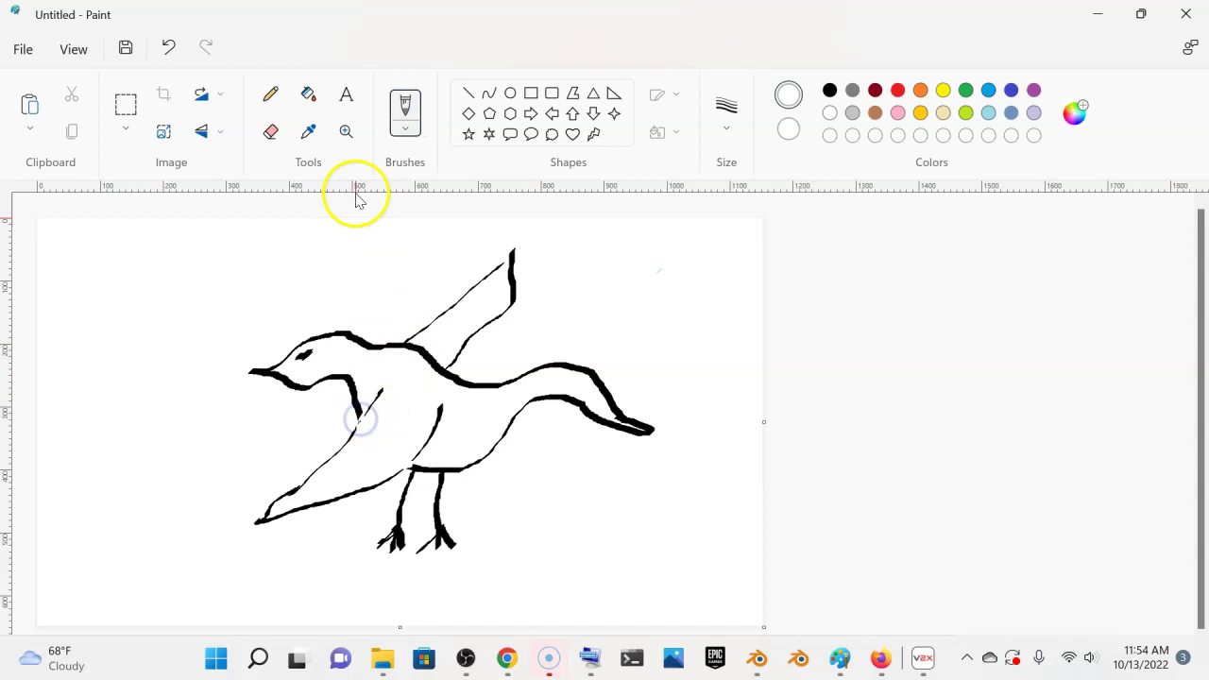
left_click(831, 91)
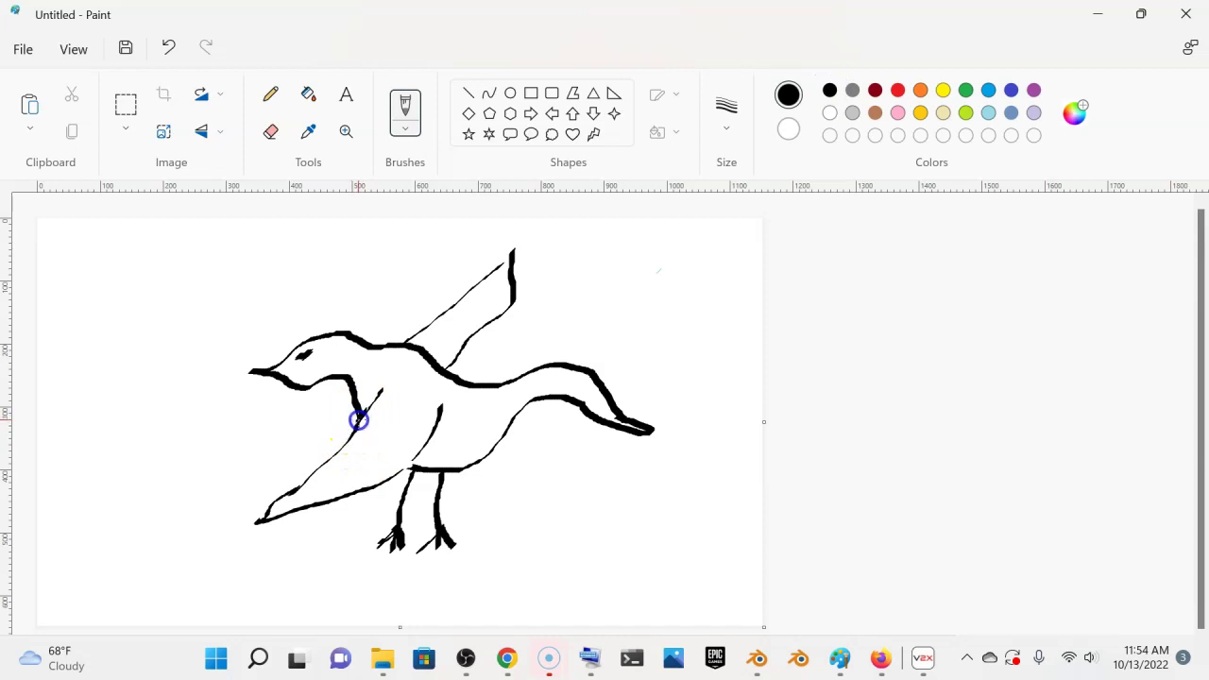
left_click_drag(395, 483, 406, 470)
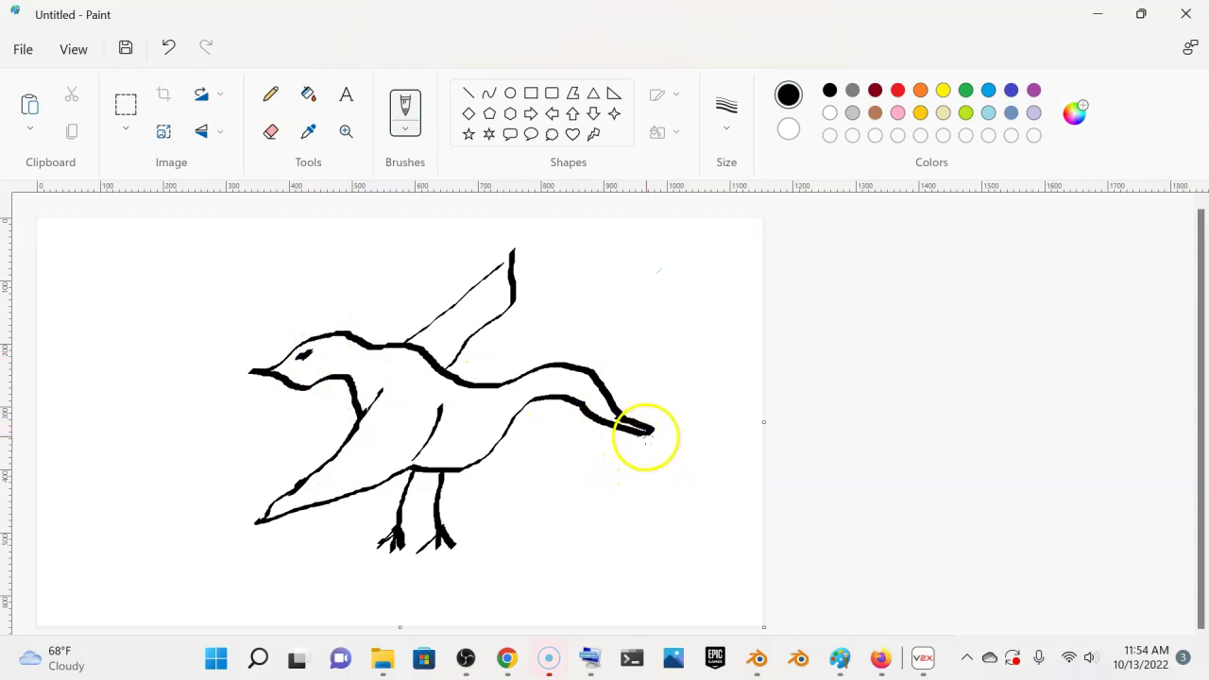
- Reinforce the upper wing's front edge and join the lower wing's rear edge to the belly outline in black
left_click(508, 256)
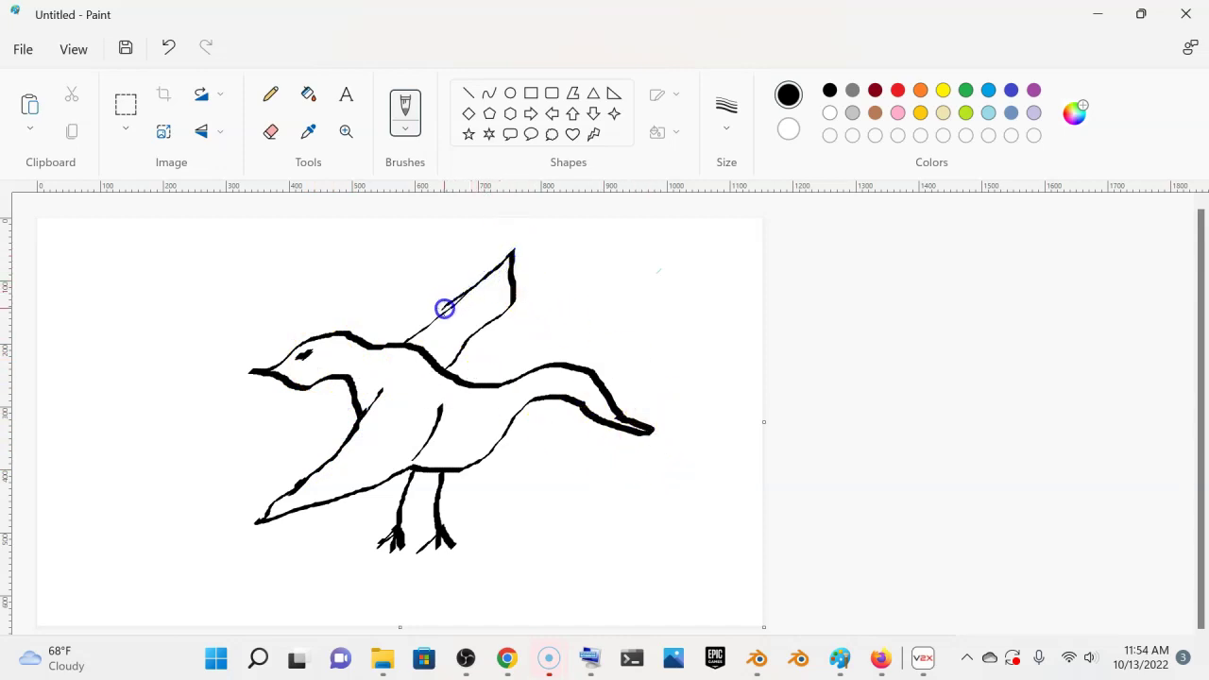
left_click_drag(411, 338, 437, 319)
left_click(459, 302)
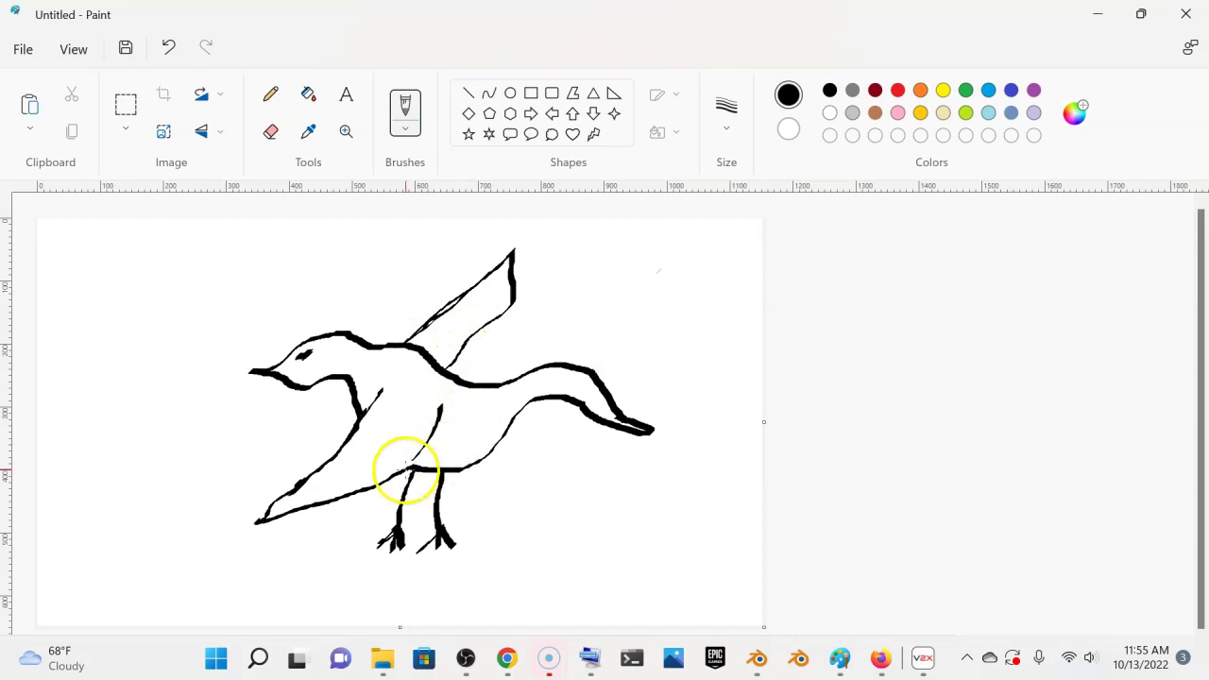
left_click(413, 461)
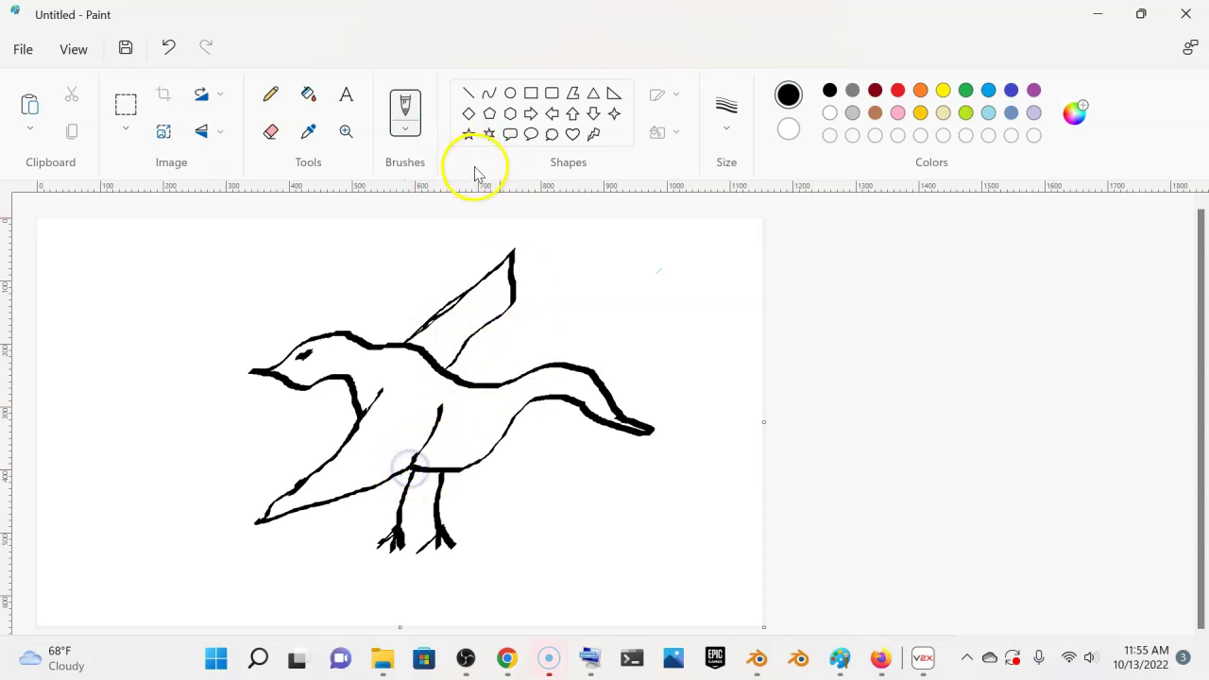
- Flood-fill the bird's body and both wings dark red and the background light blue
left_click(875, 90)
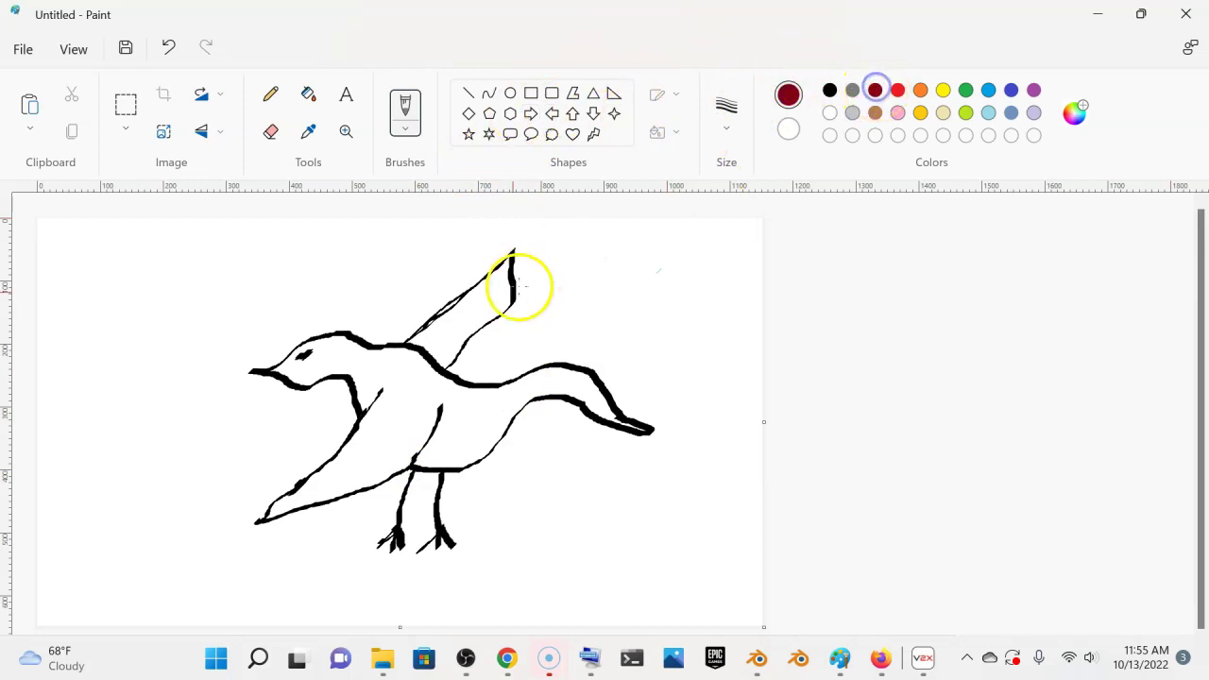
left_click(308, 94)
left_click(395, 397)
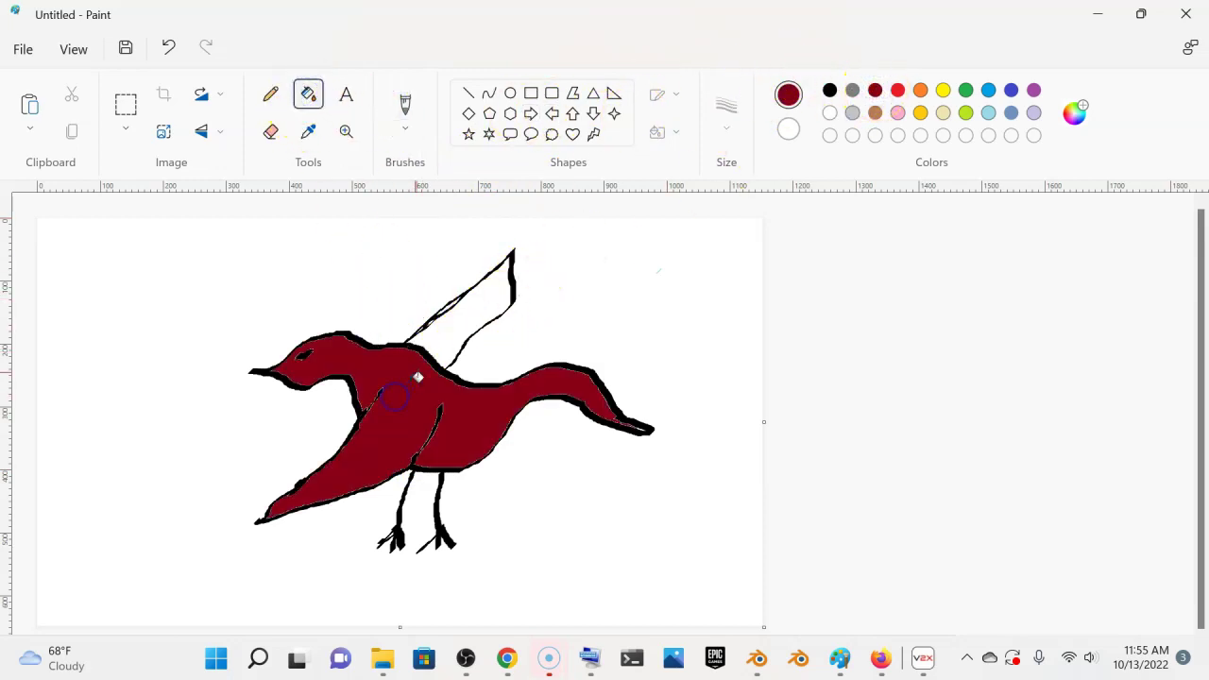
left_click(445, 329)
left_click(506, 368)
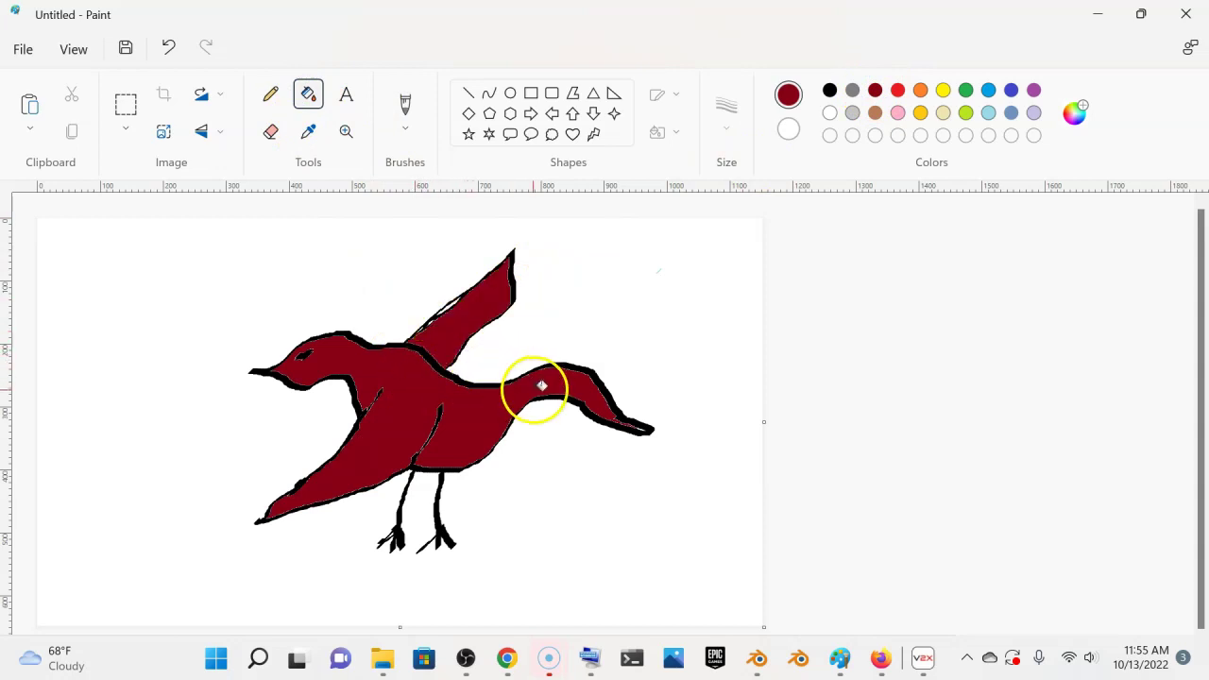
left_click(988, 113)
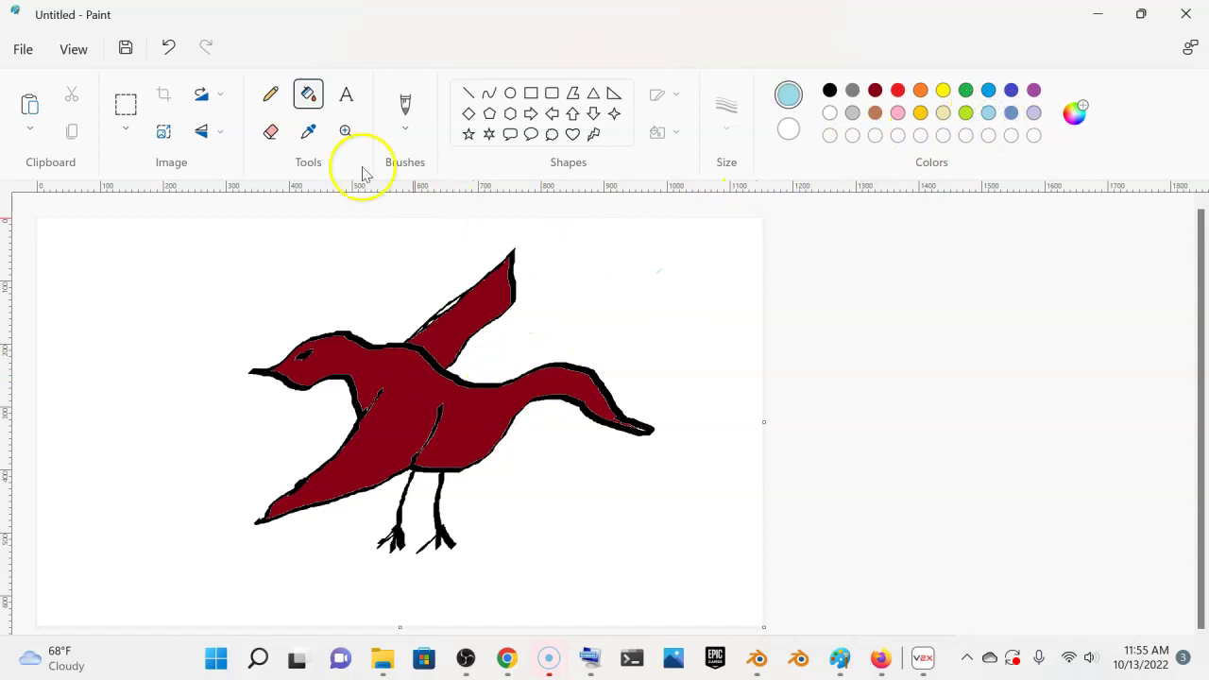
left_click(297, 263)
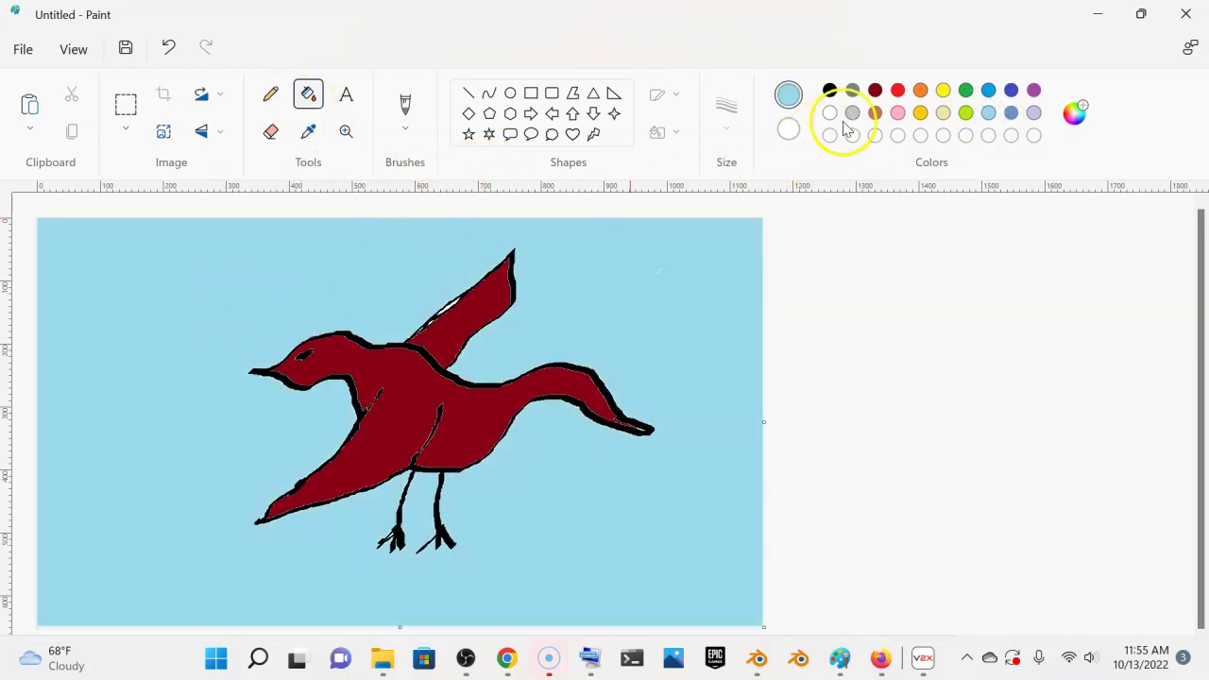
- Outline three clouds in black brush strokes across the sky above the bird
left_click(405, 104)
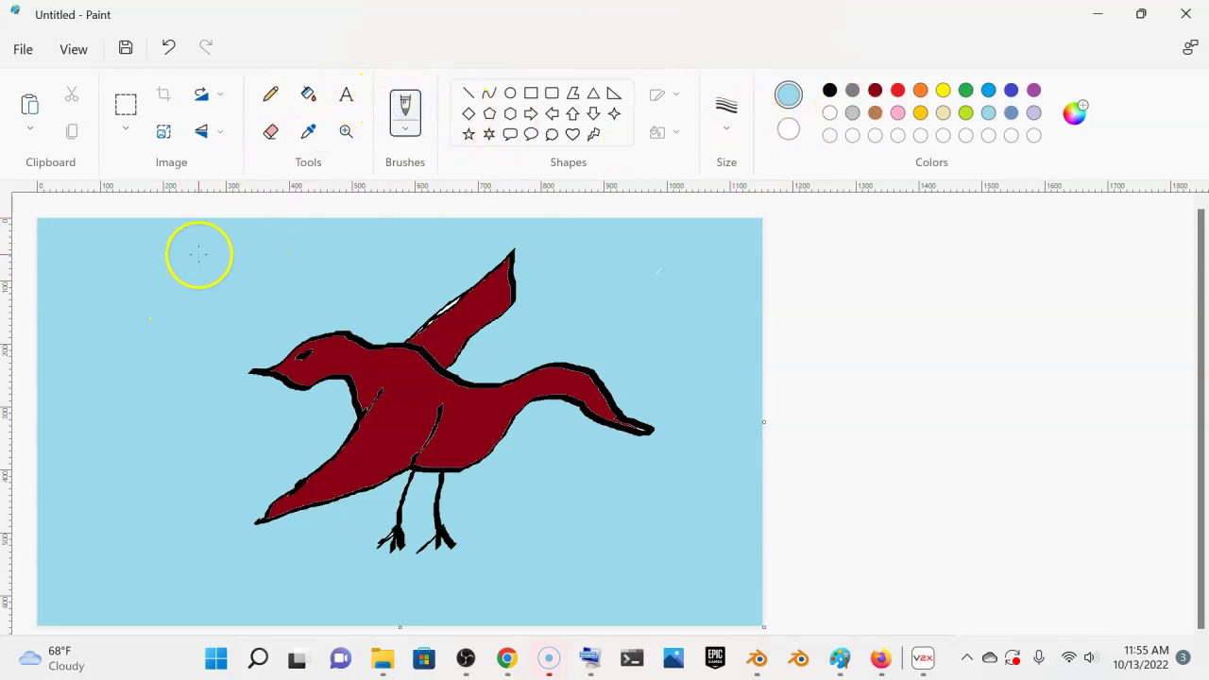
left_click(829, 89)
left_click_drag(204, 256, 191, 258)
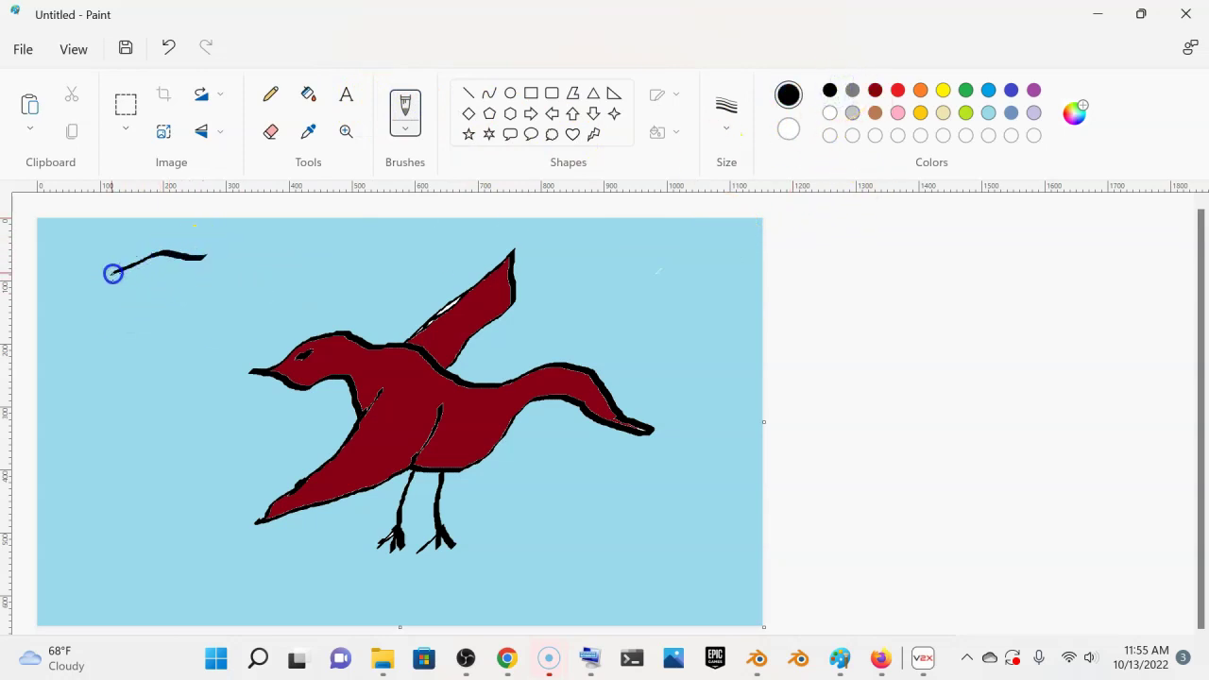
left_click_drag(94, 273, 97, 274)
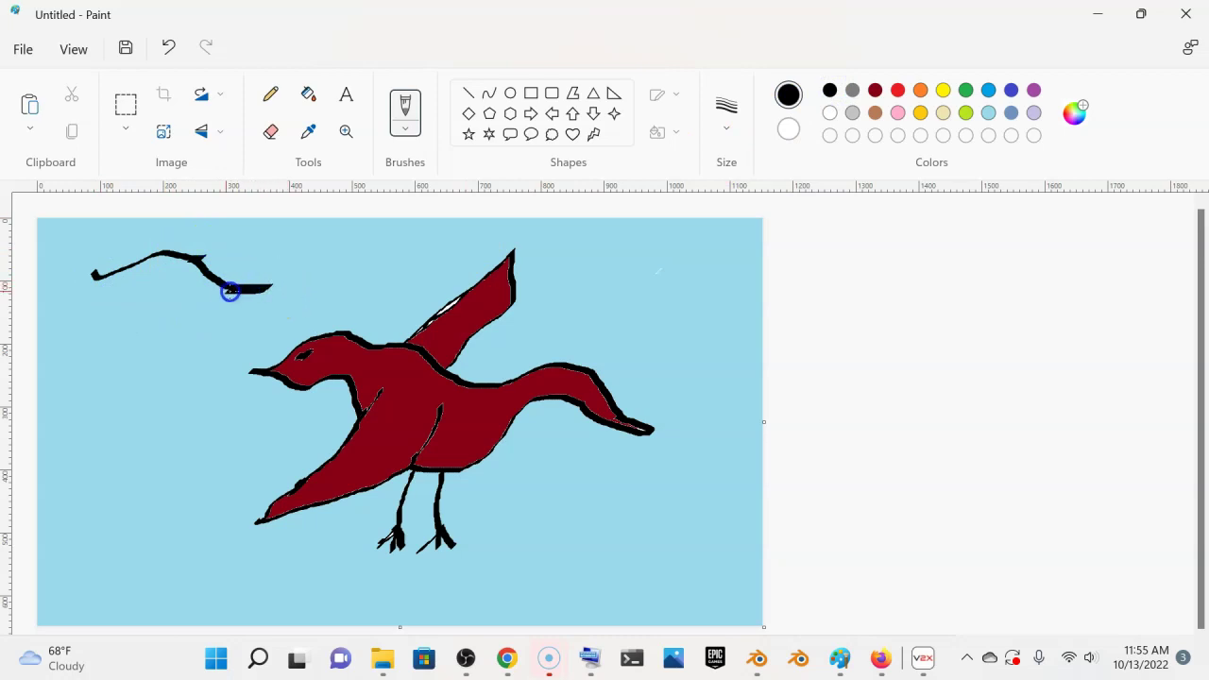
mouse_move(297, 240)
left_mouse_down()
mouse_move(377, 238)
mouse_move(326, 249)
mouse_move(299, 238)
left_mouse_up()
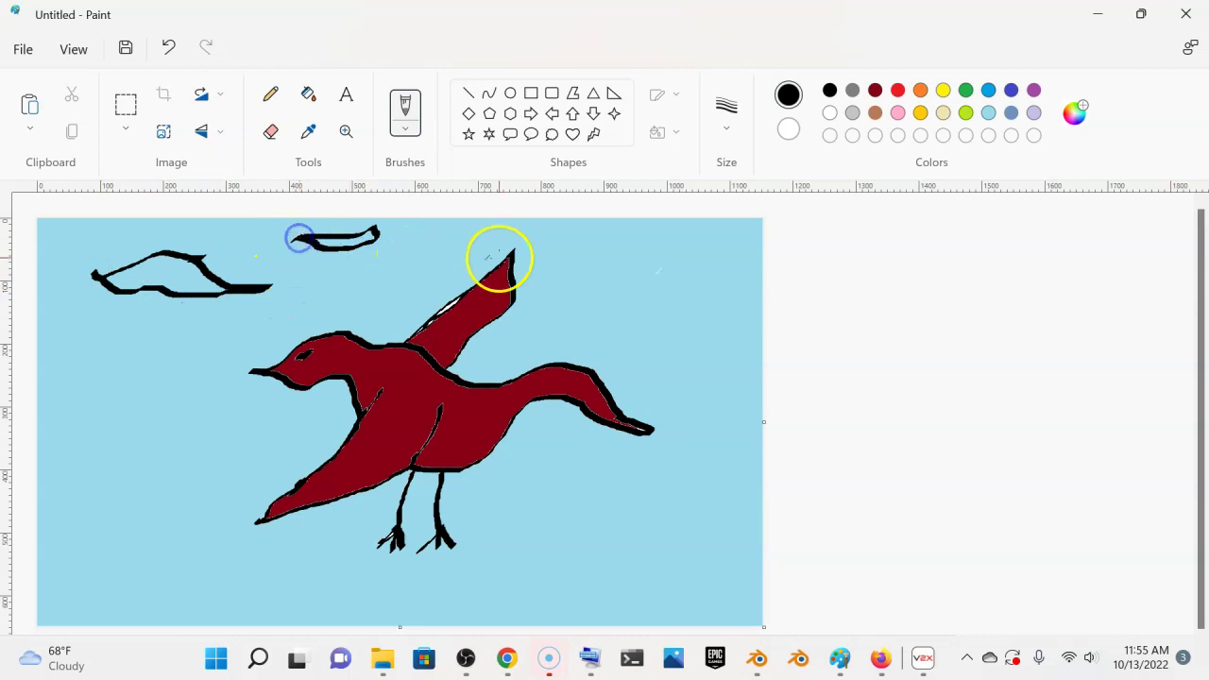
mouse_move(565, 227)
left_mouse_down()
mouse_move(599, 242)
mouse_move(669, 228)
mouse_move(596, 240)
mouse_move(618, 252)
mouse_move(693, 242)
mouse_move(662, 233)
left_mouse_up()
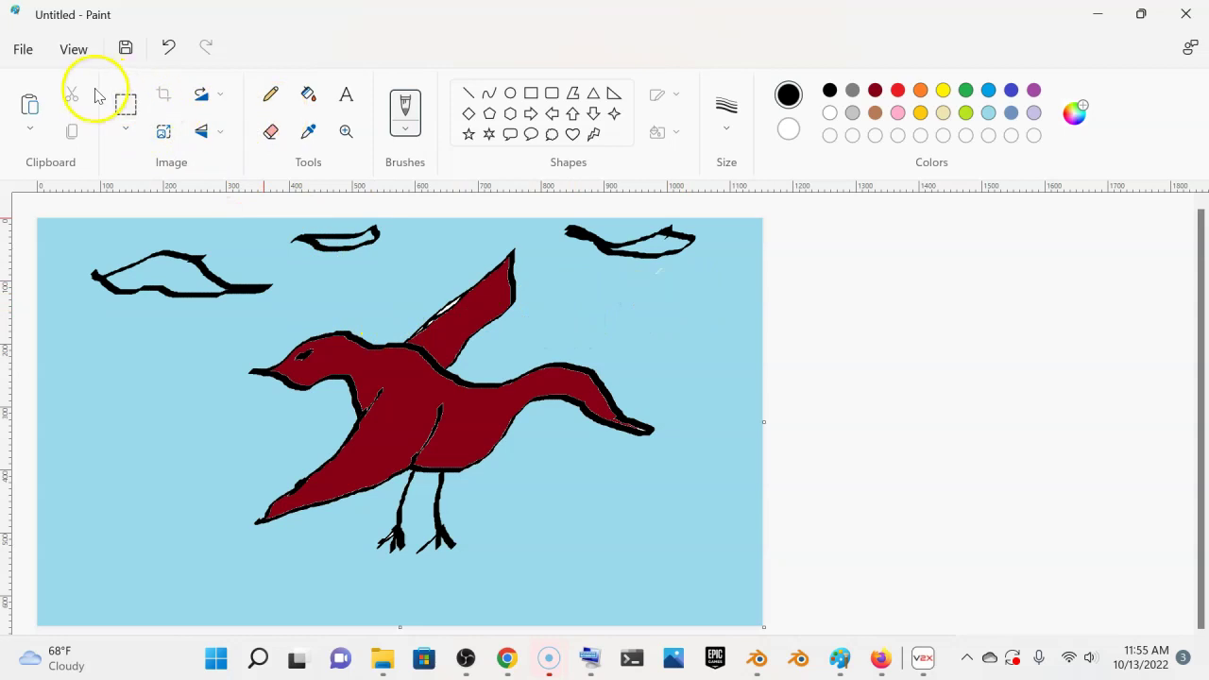
- Save the drawing as a PNG named "bird" in the Runway pictures folder
left_click(23, 49)
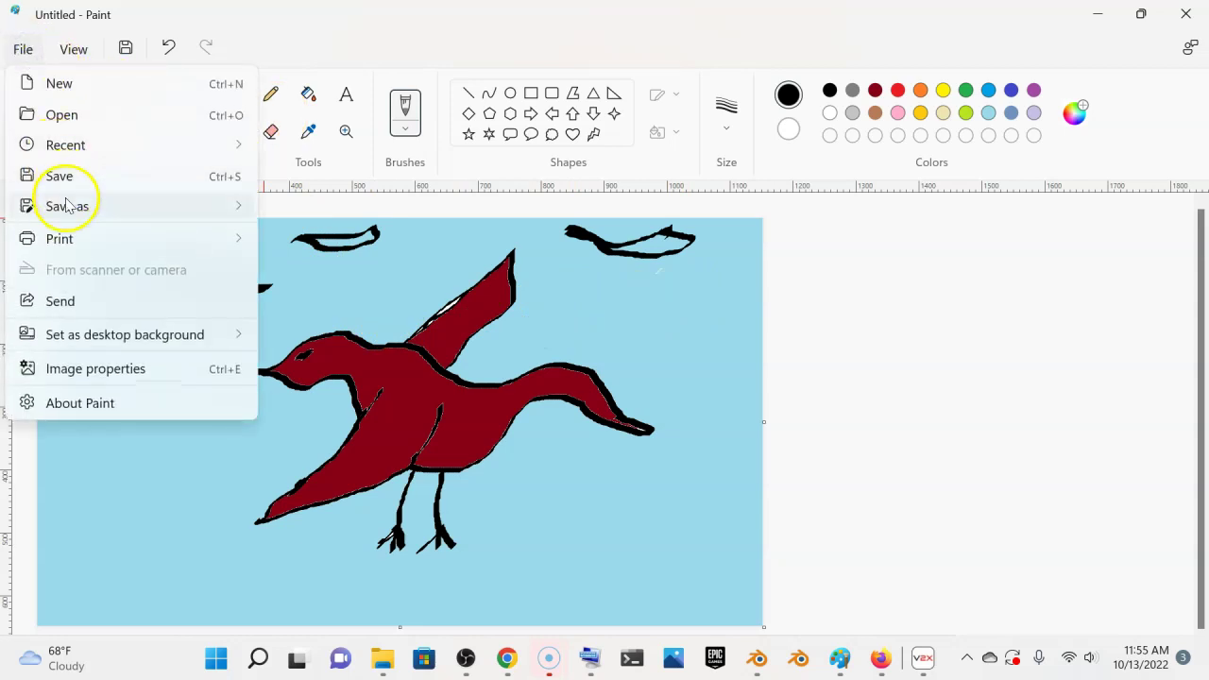
mouse_move(119, 208)
left_click(308, 207)
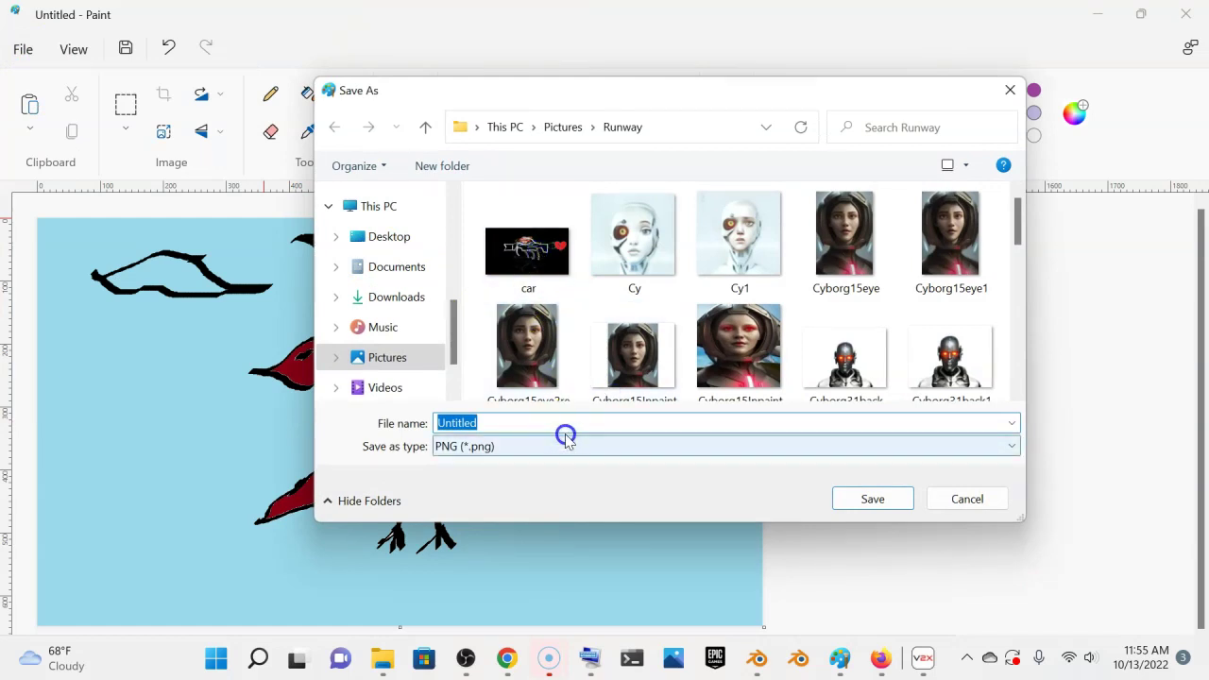
type("bird")
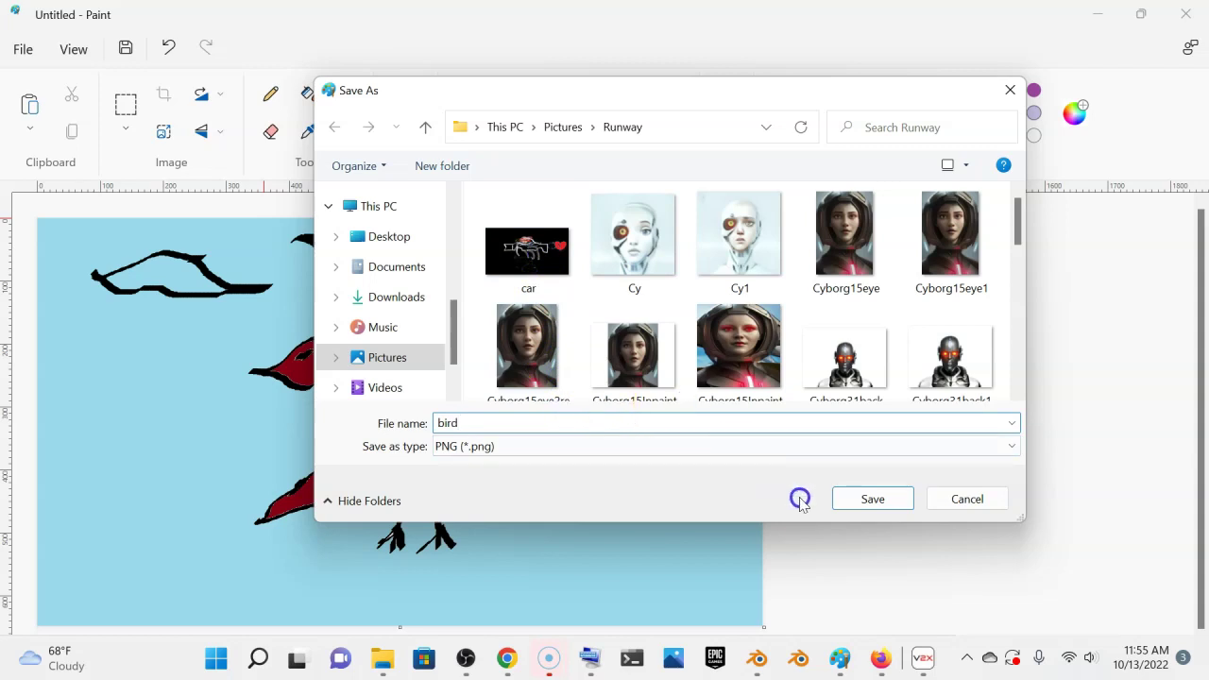
left_click(863, 499)
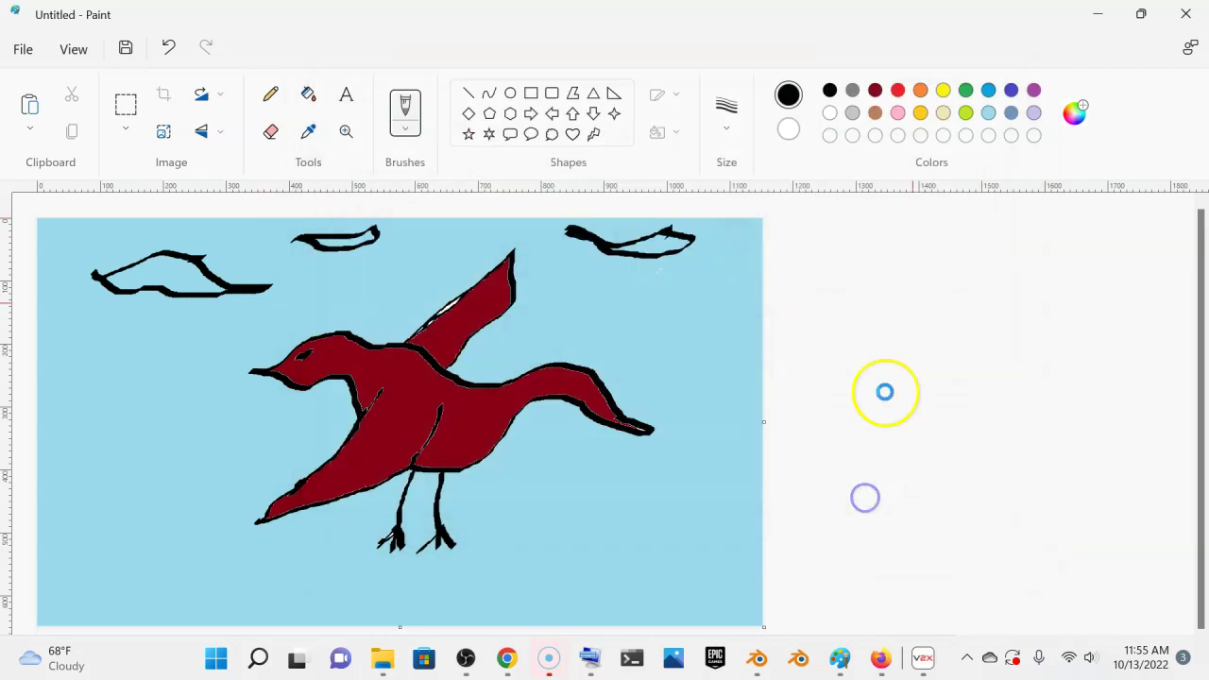
- Switch to Runway's Image to Image page in the browser and upload the bird picture as the source image
left_click(1100, 14)
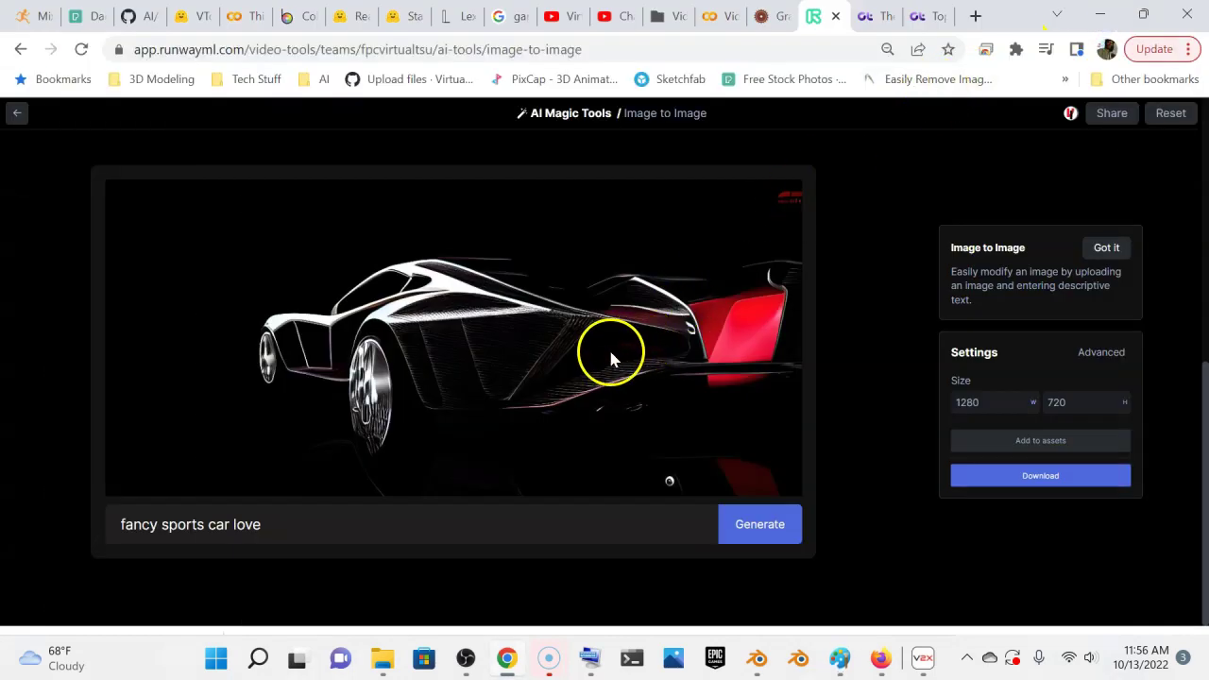
scroll(604, 261, "up", 1)
left_click(605, 261)
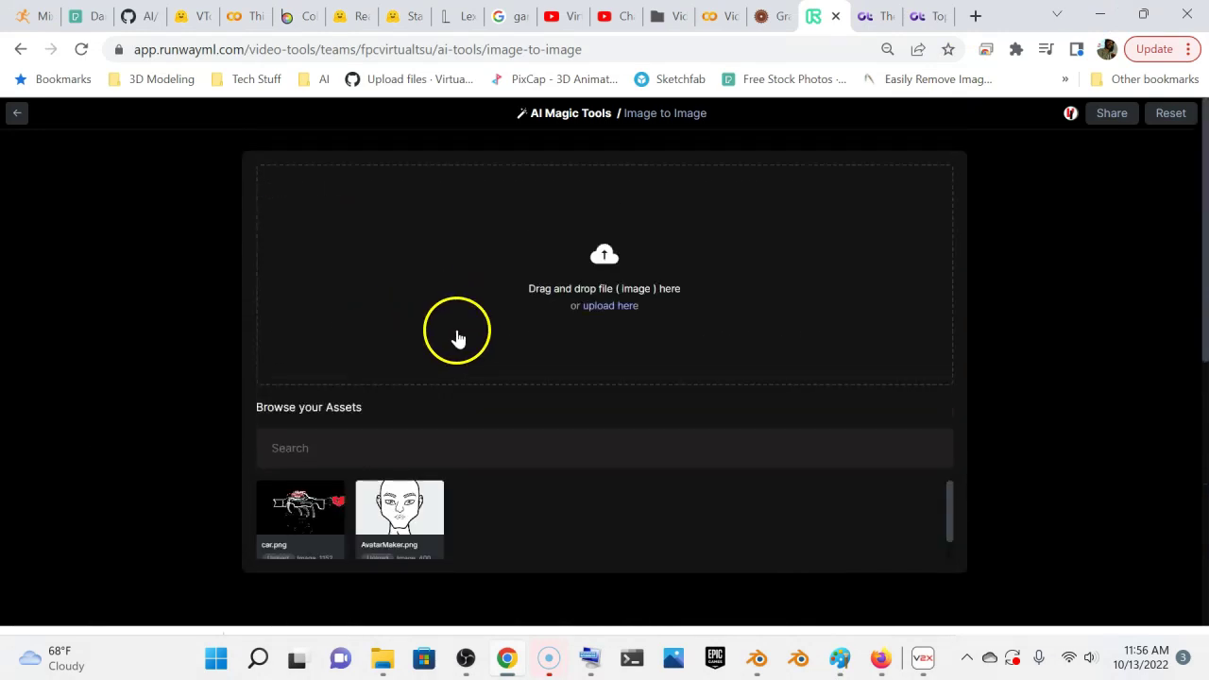
left_click(610, 298)
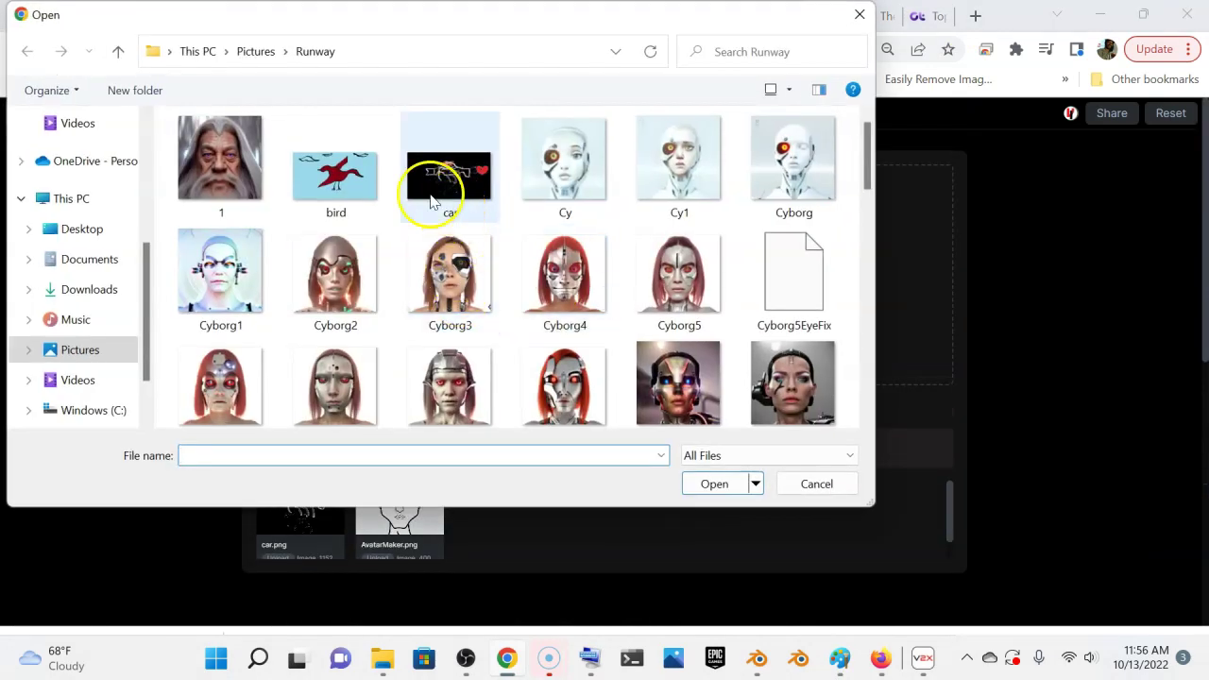
left_click(347, 179)
left_click(711, 482)
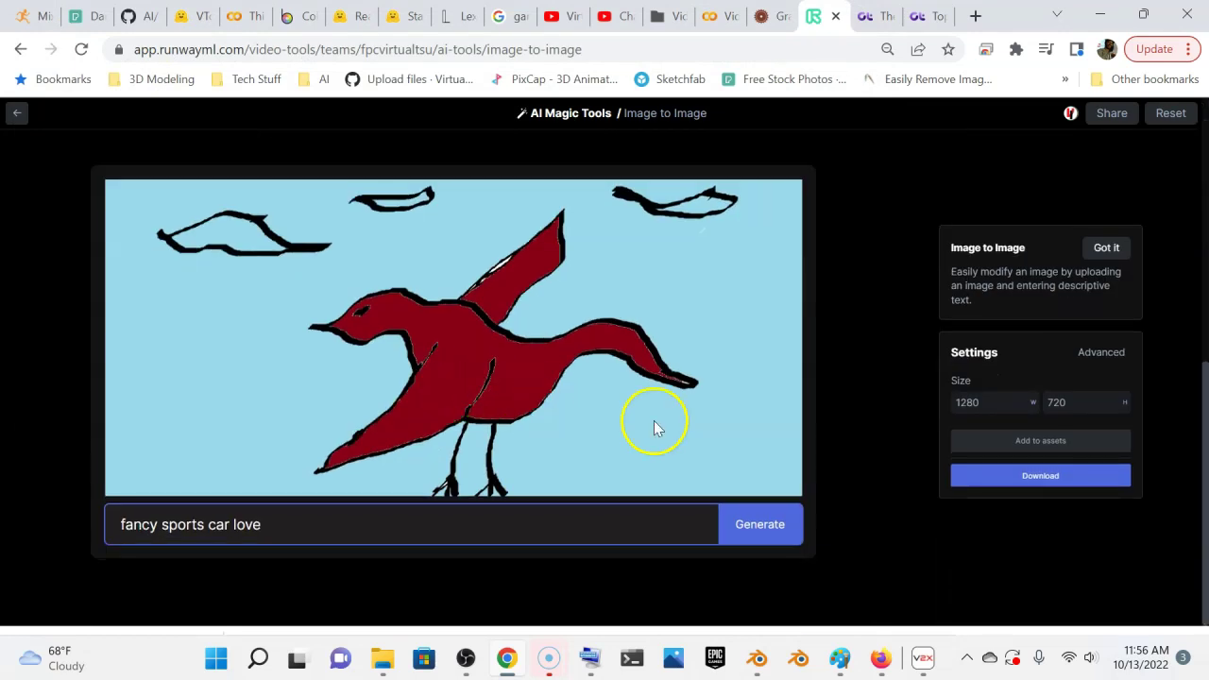
- Replace the prompt with "beautiful humming bird flying among the clouds" and generate the image
left_click_drag(531, 528, 60, 533)
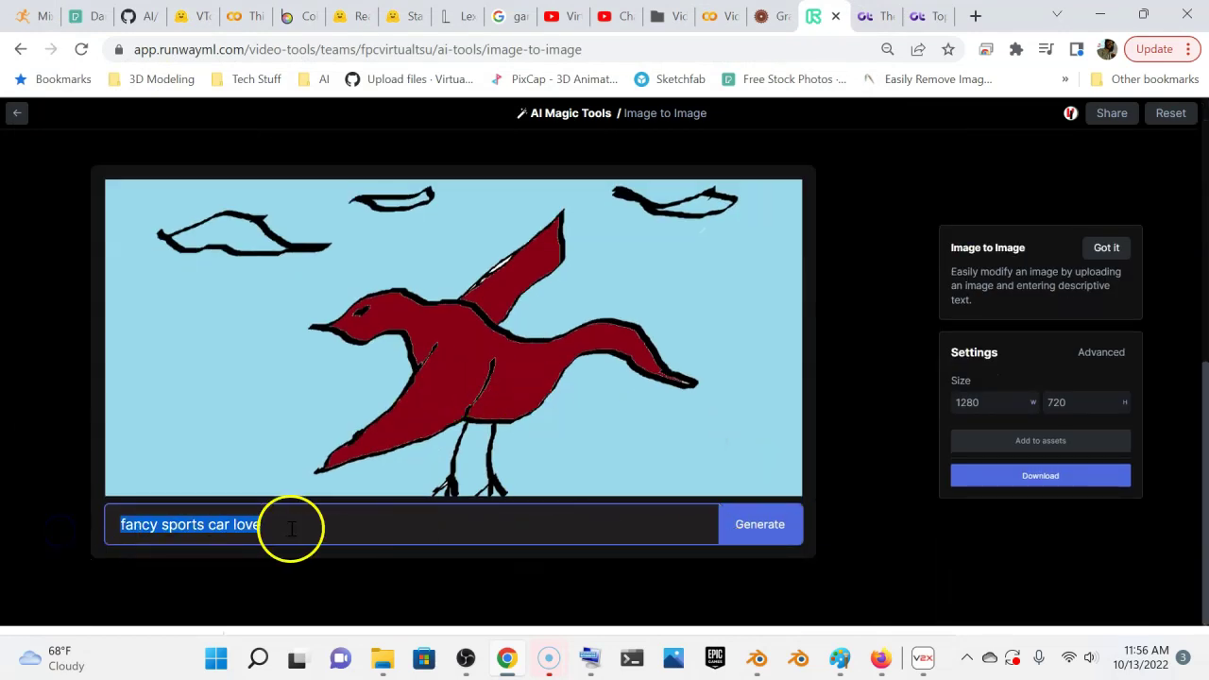
type("hu")
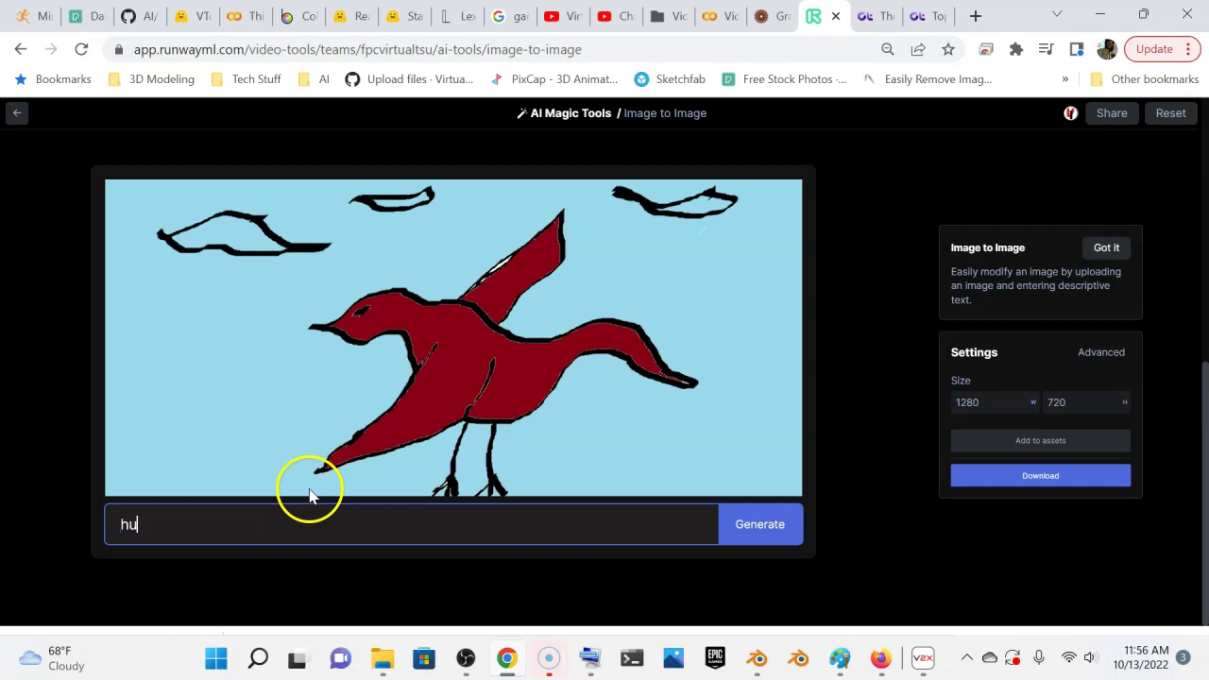
type("mming bir")
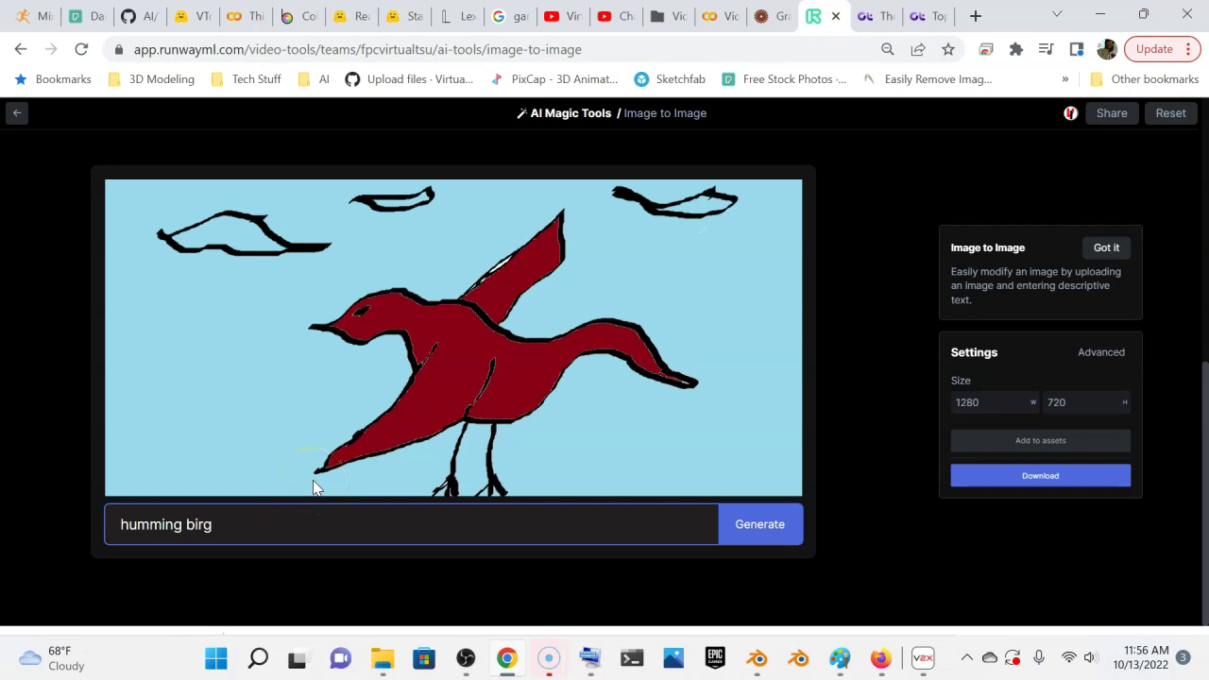
type("d flying among the c")
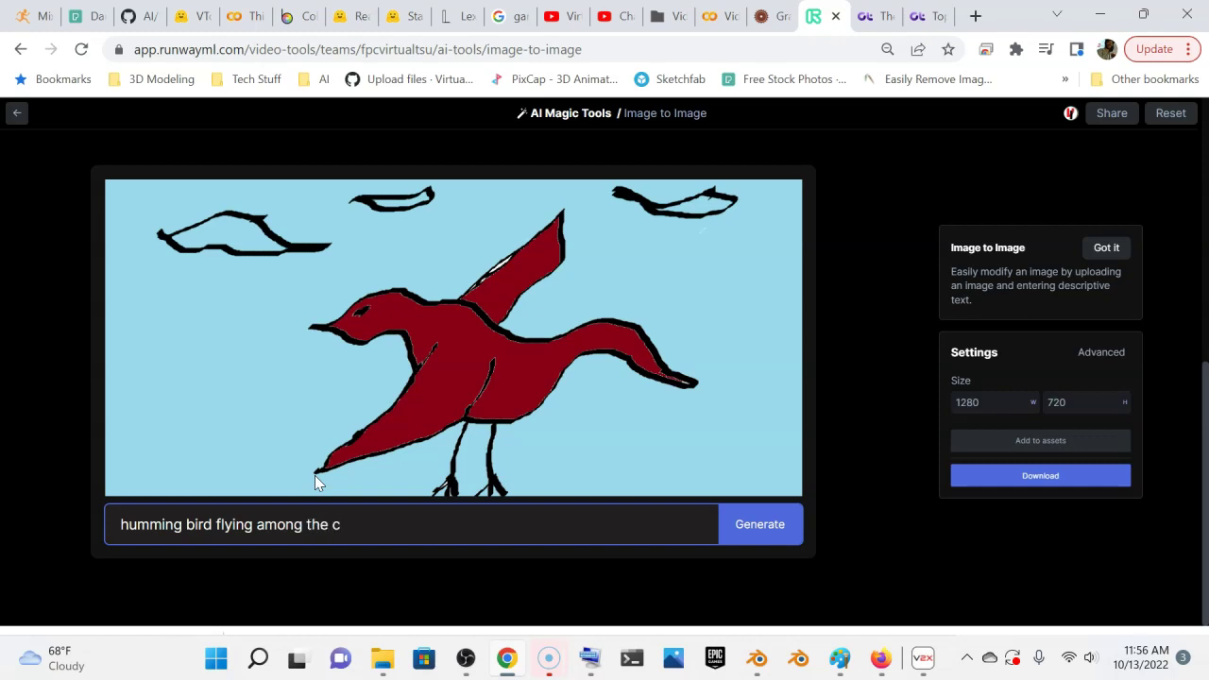
type("louds")
left_click(126, 528)
type("beau")
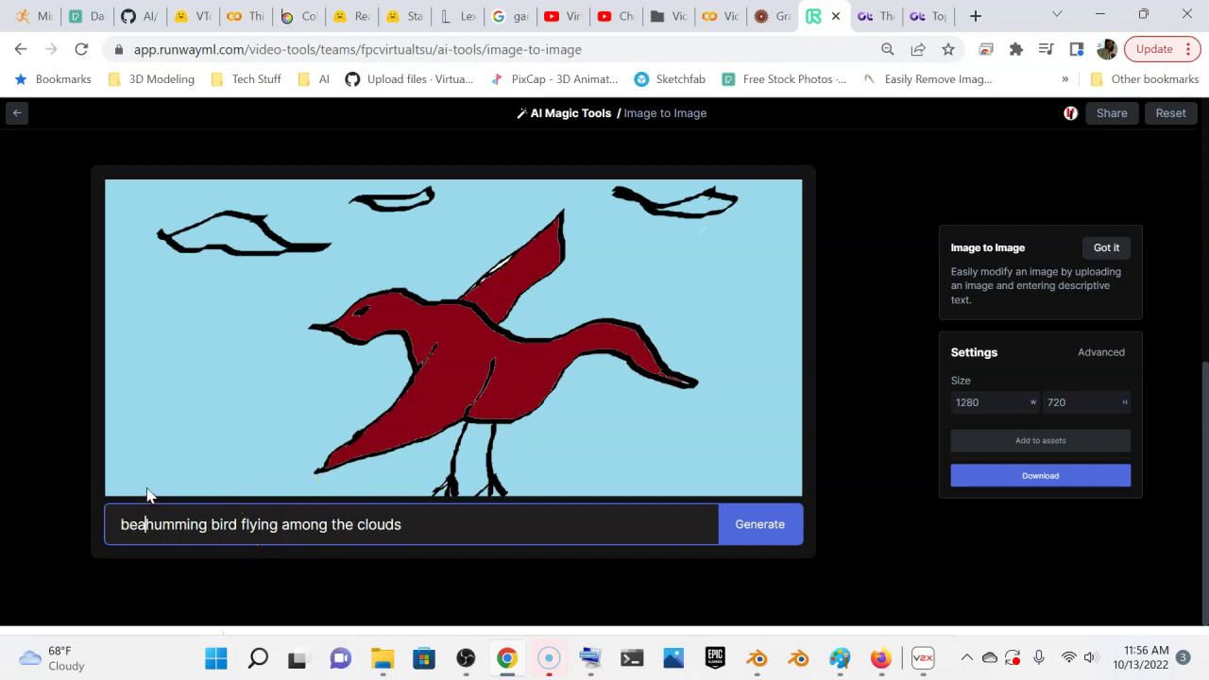
type("tiful")
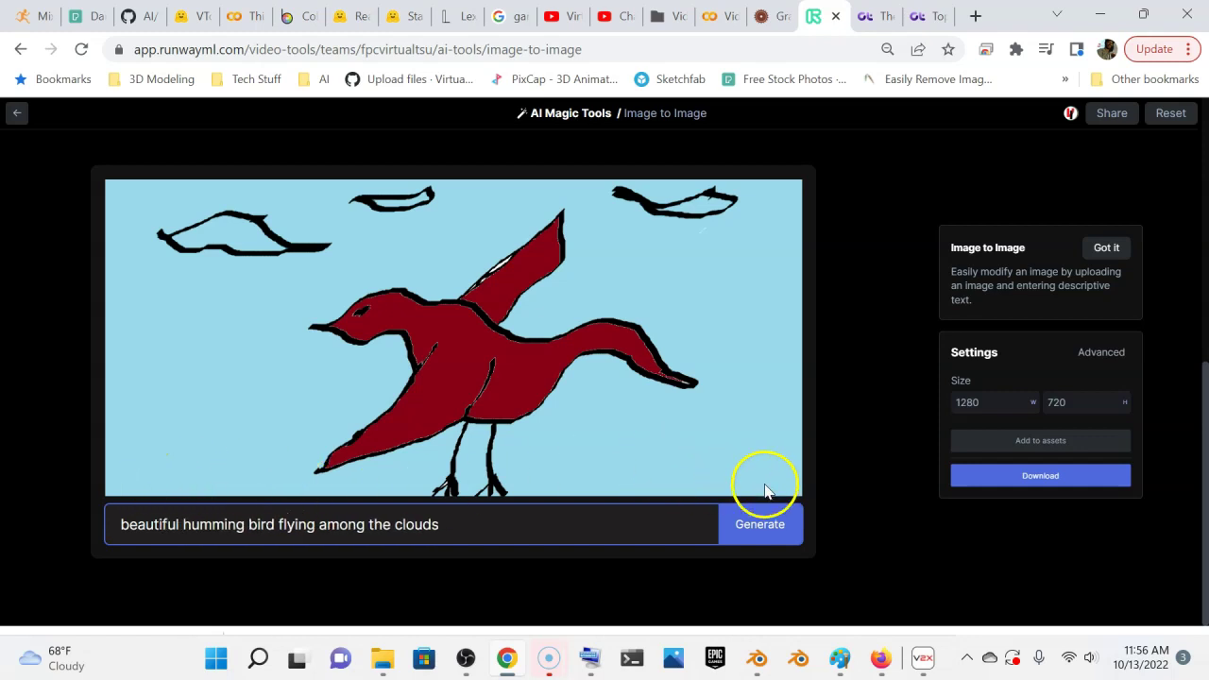
left_click(770, 536)
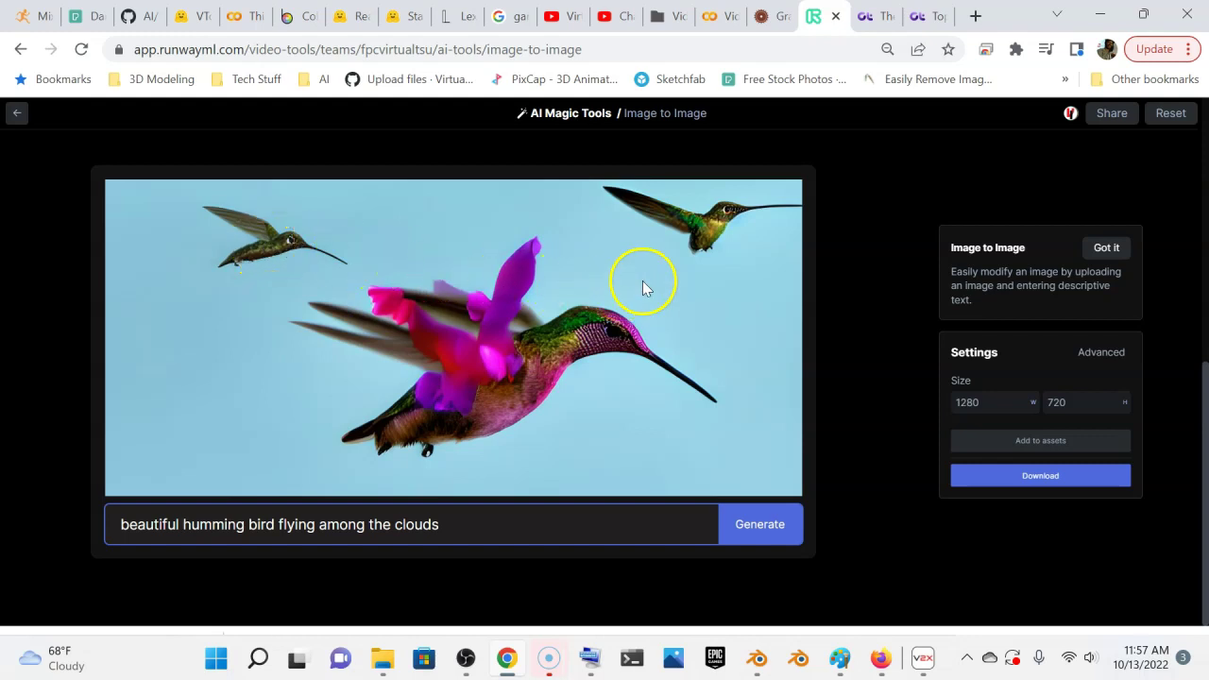
- Download the generated image as "humming birds" into the Animals folder under Pictures
left_click(1048, 477)
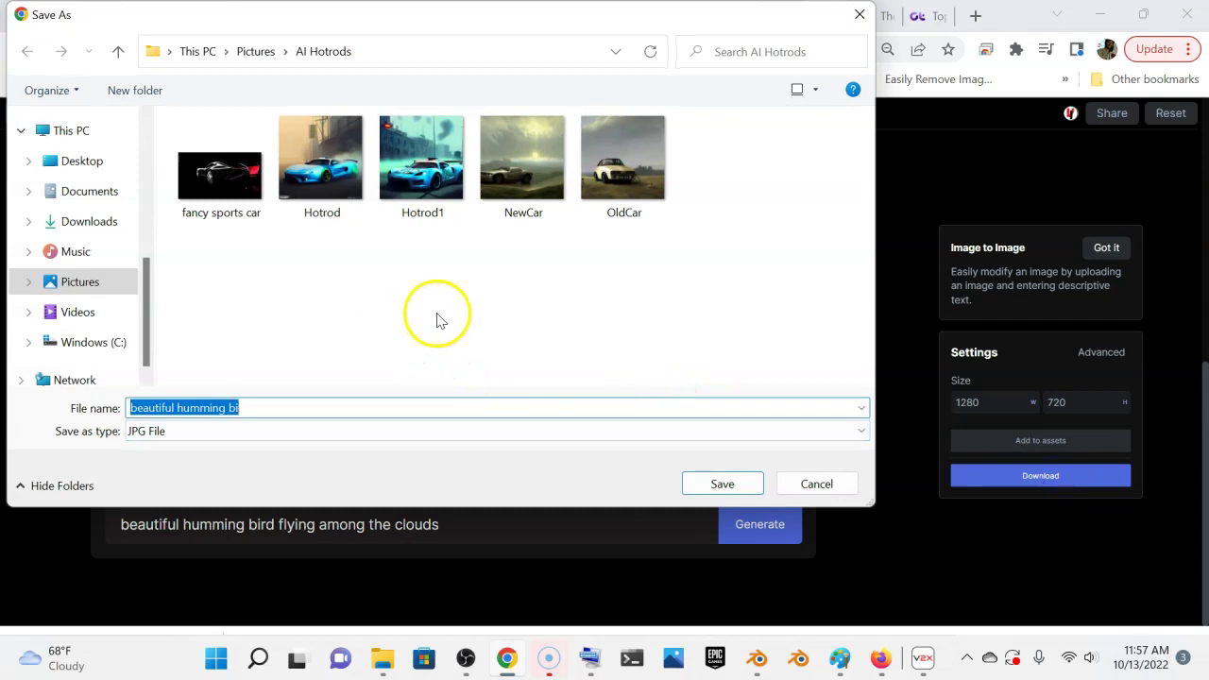
left_click(93, 291)
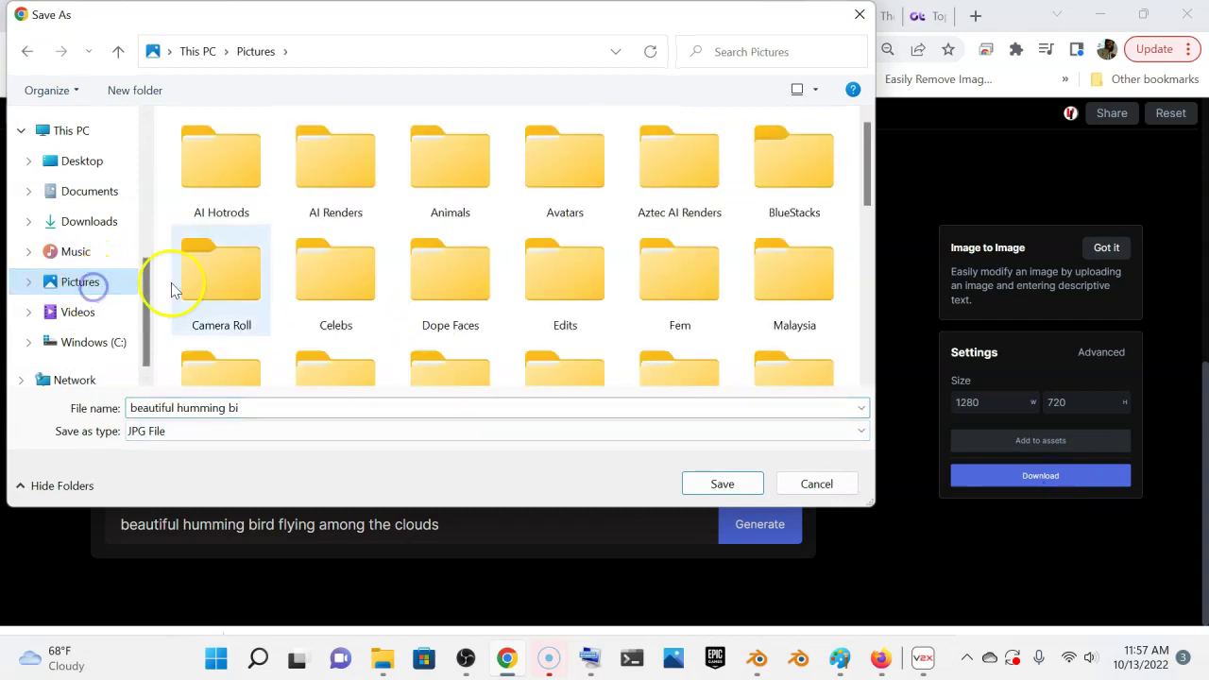
left_click(436, 184)
double_click(436, 185)
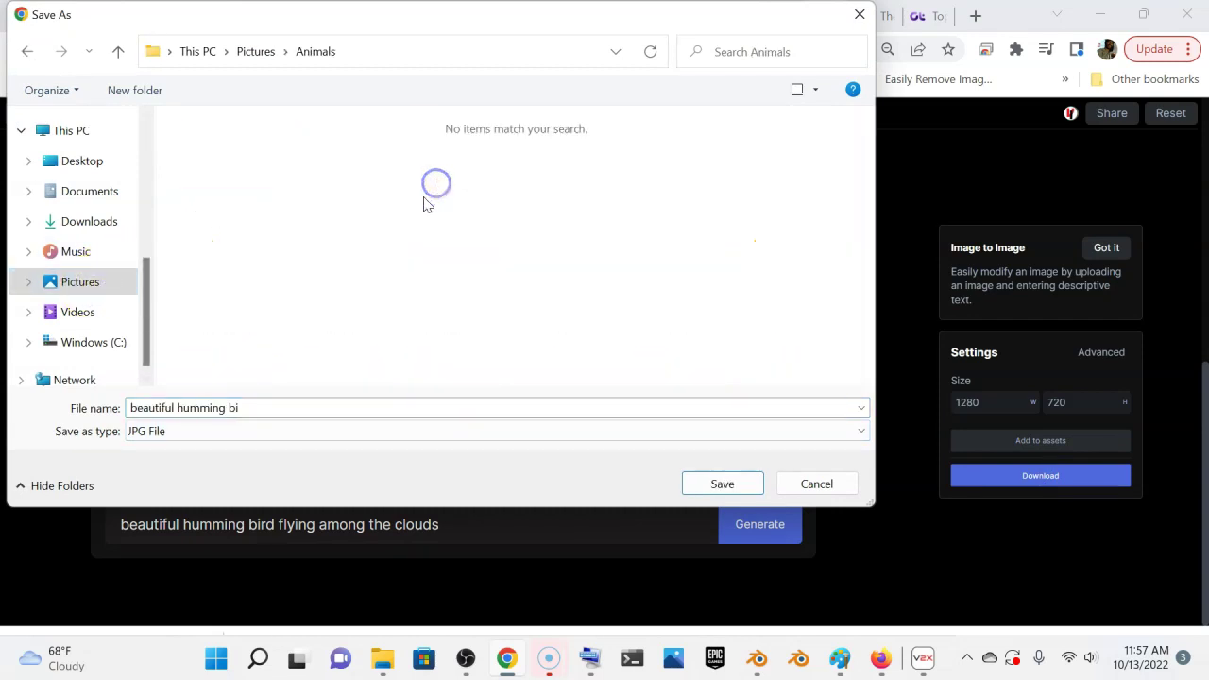
left_click(183, 412)
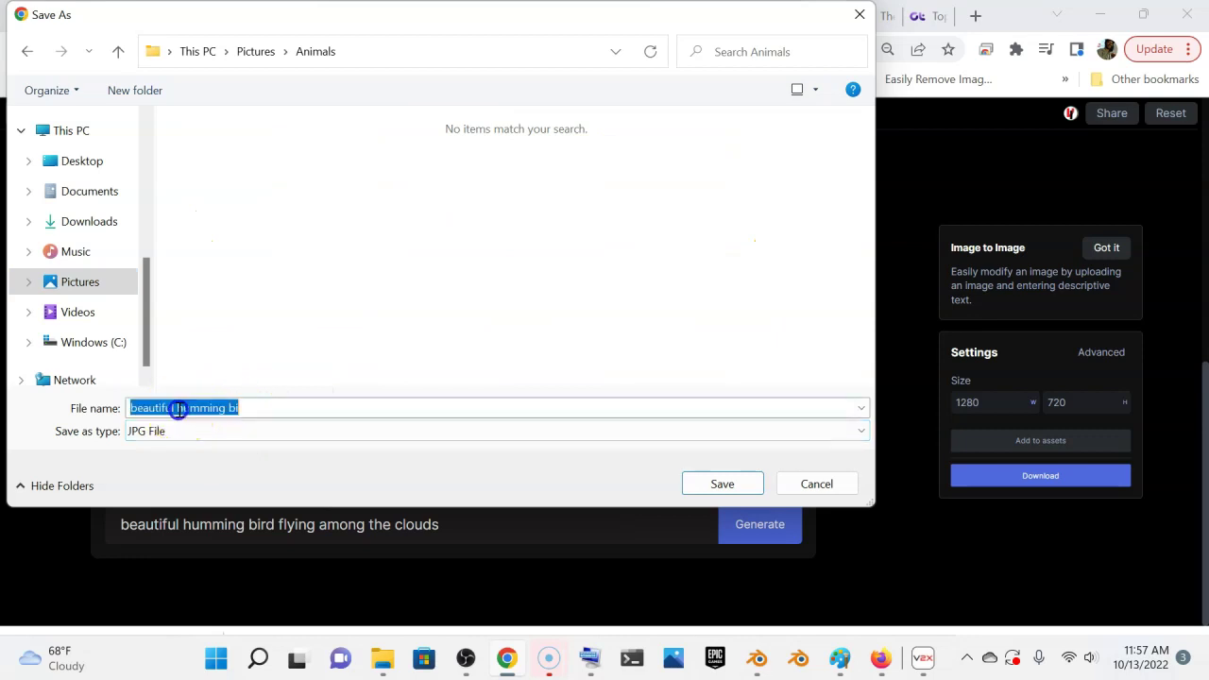
left_click(180, 408)
left_click_drag(179, 410, 105, 422)
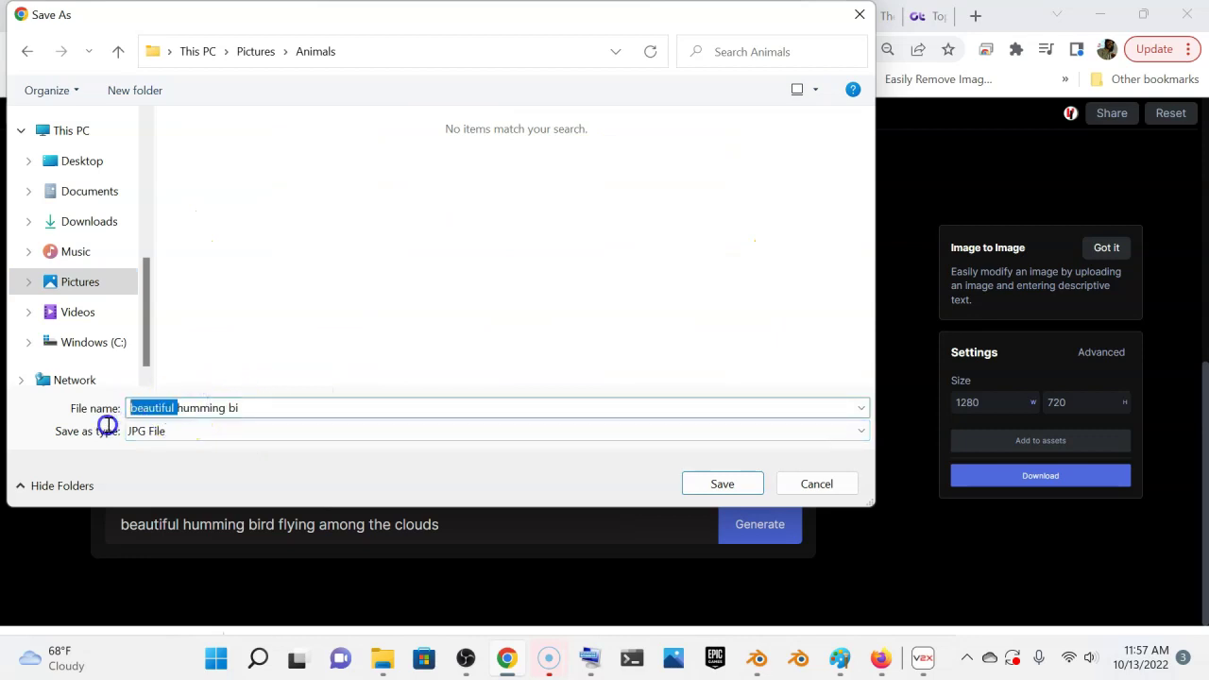
key("BackSpace")
left_click(200, 401)
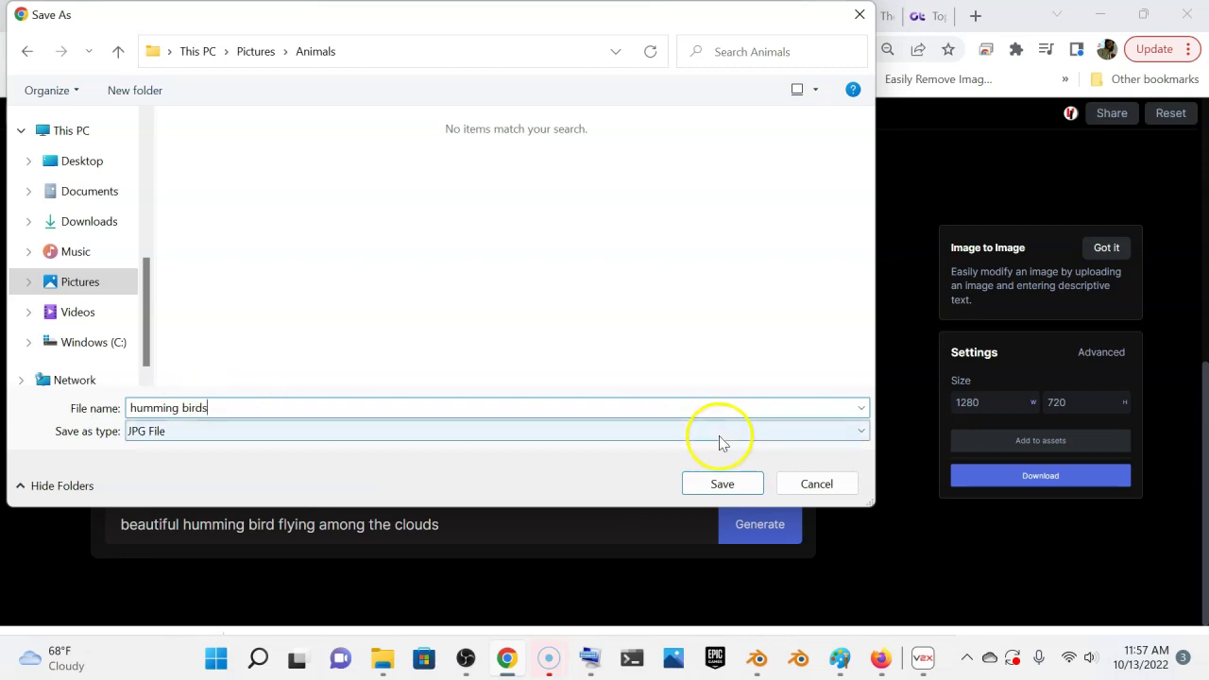
left_click(723, 483)
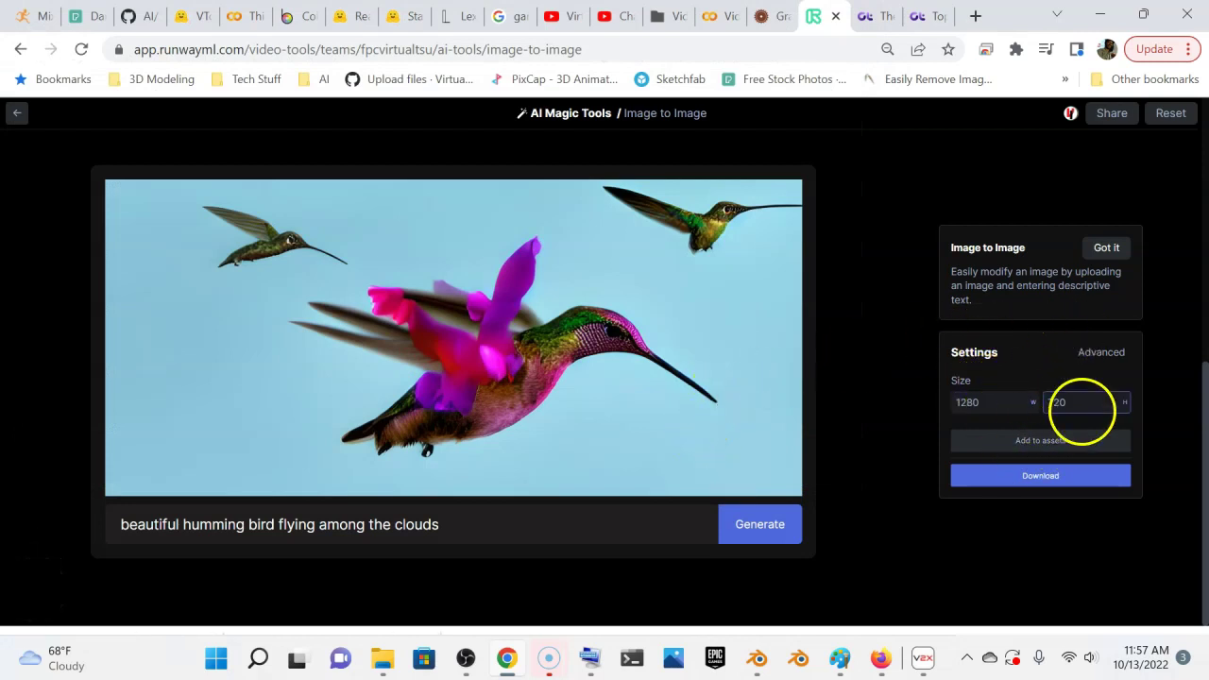
- Set the advanced options to Concept Art style, Airbrush medium and Beautiful mood, and generate the image again
left_click(1101, 354)
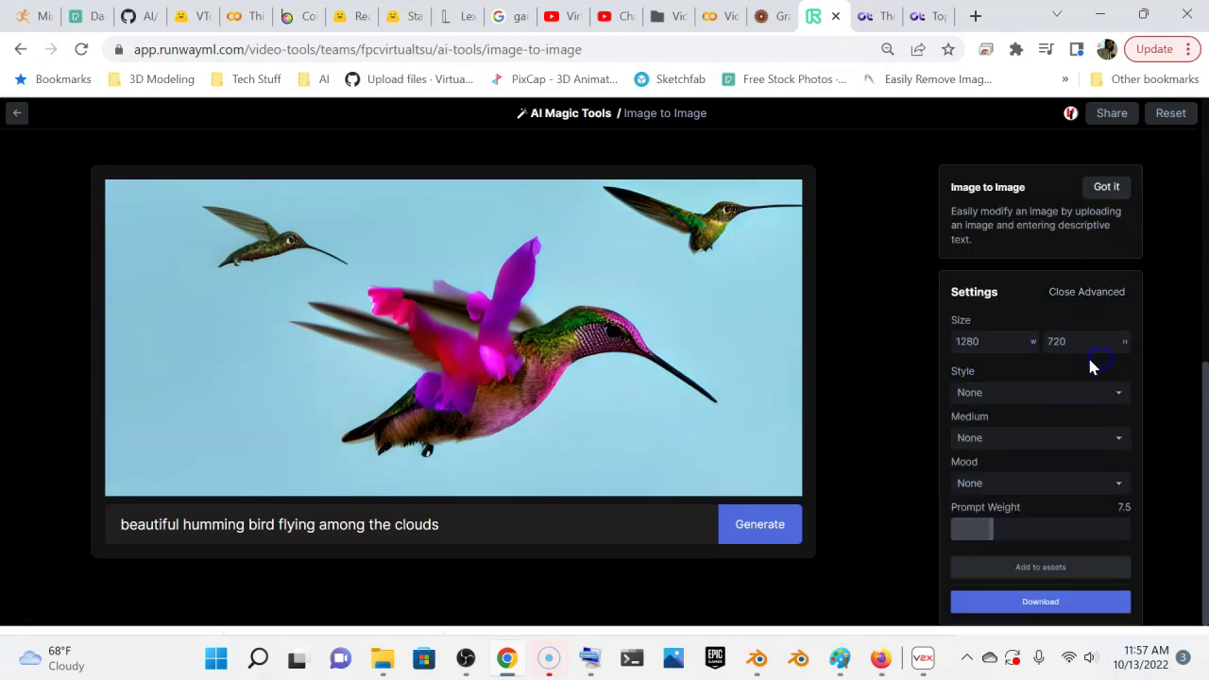
left_click(990, 395)
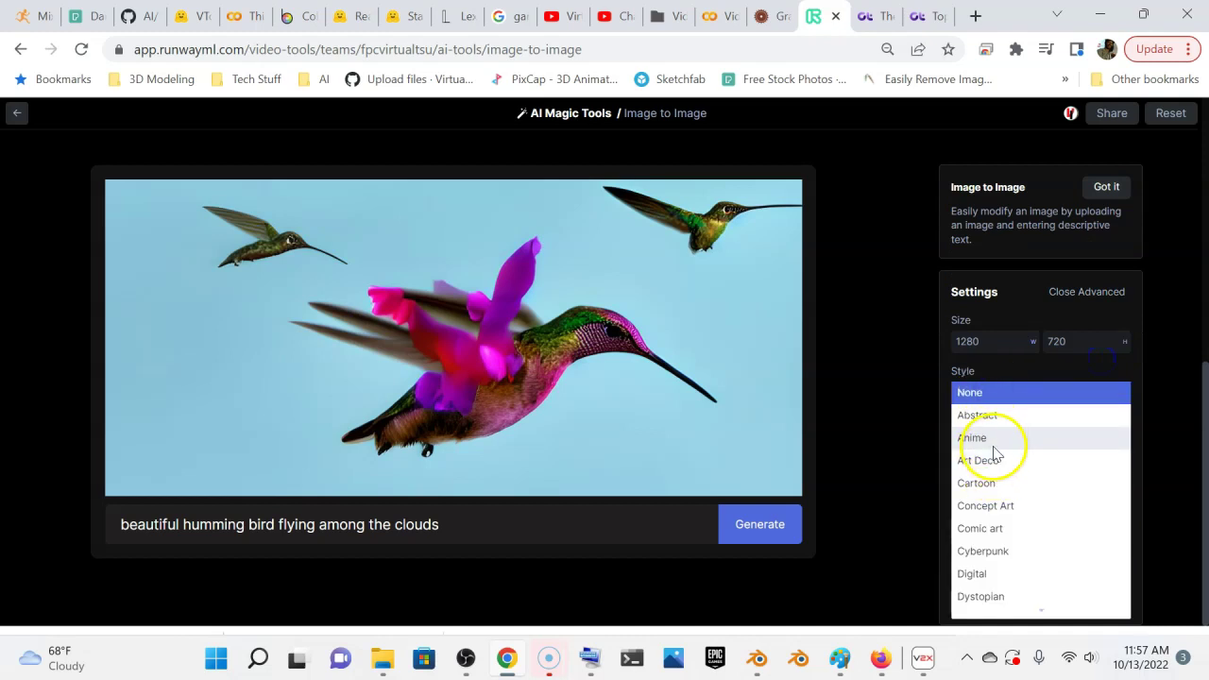
left_click(994, 507)
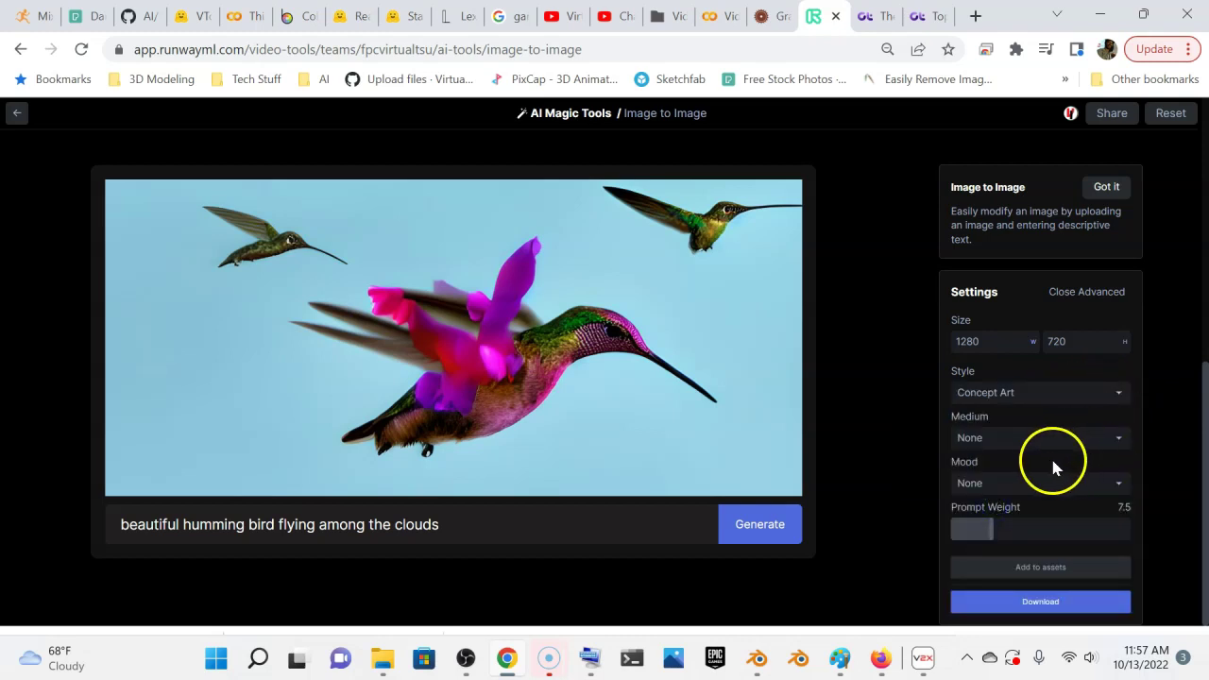
left_click(995, 439)
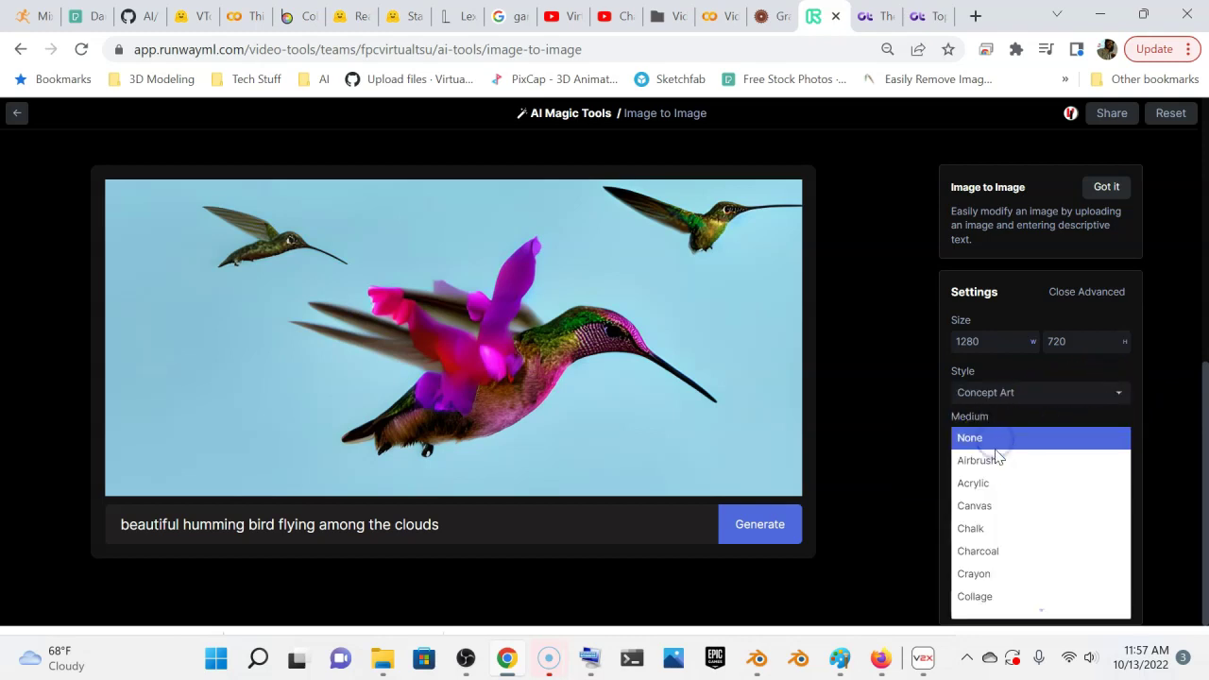
left_click(995, 464)
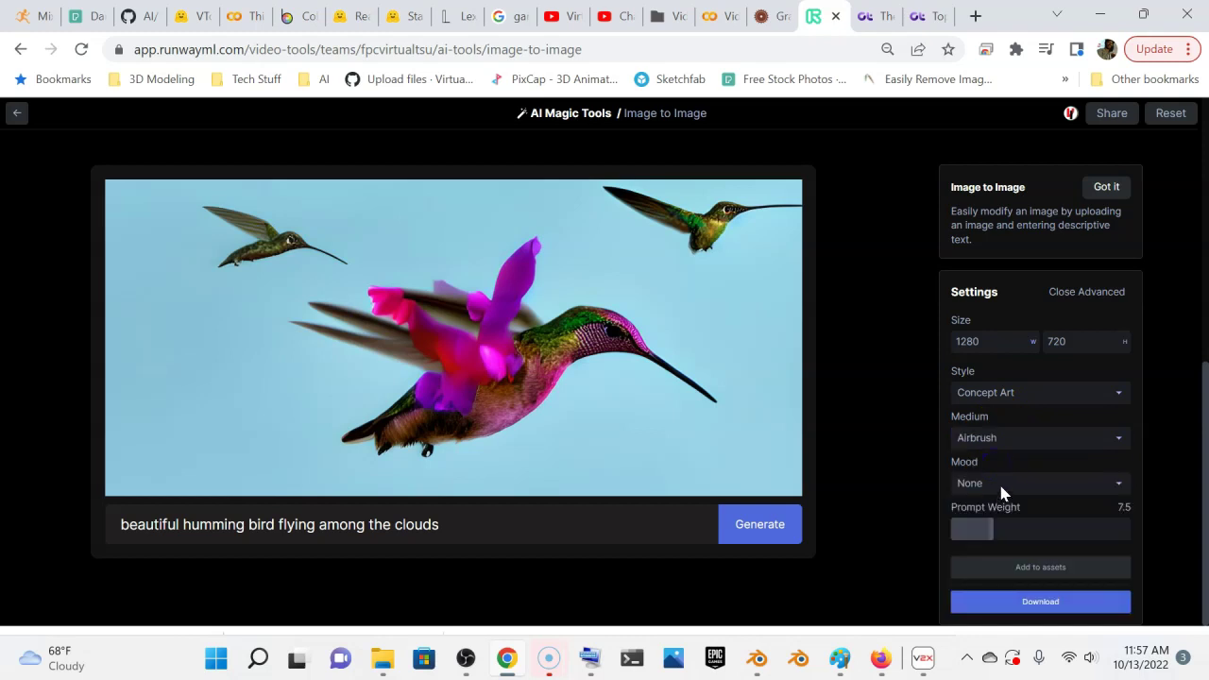
left_click(1003, 489)
left_click(1009, 551)
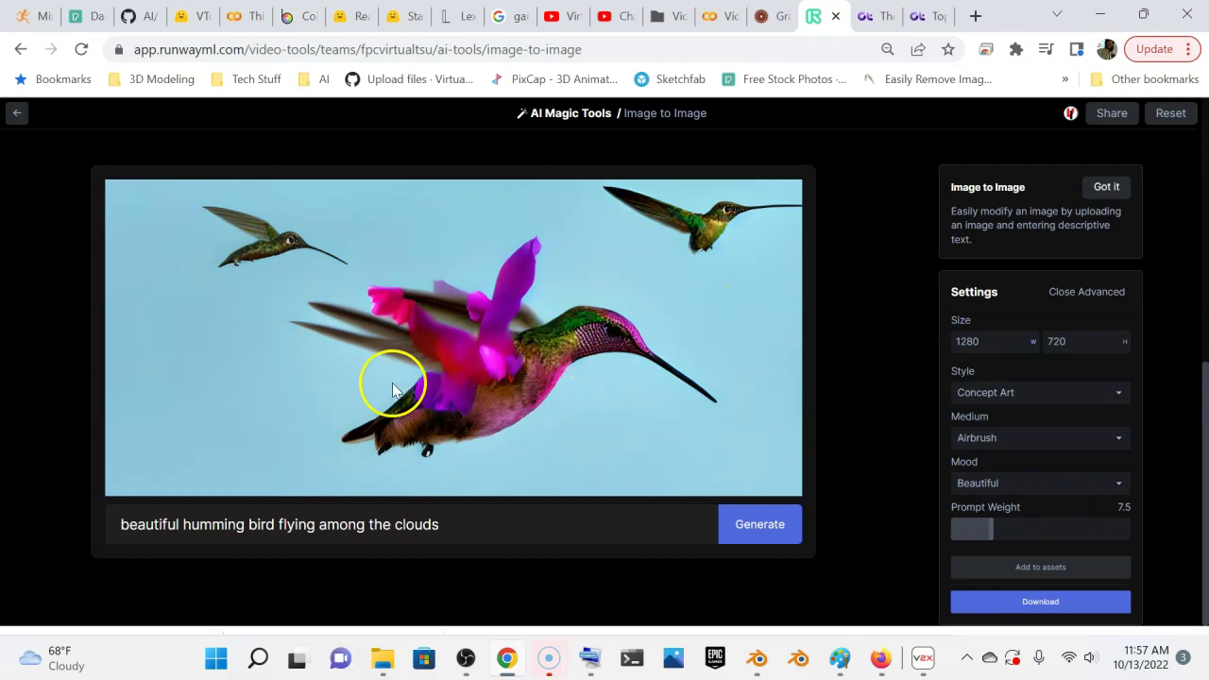
left_click(757, 527)
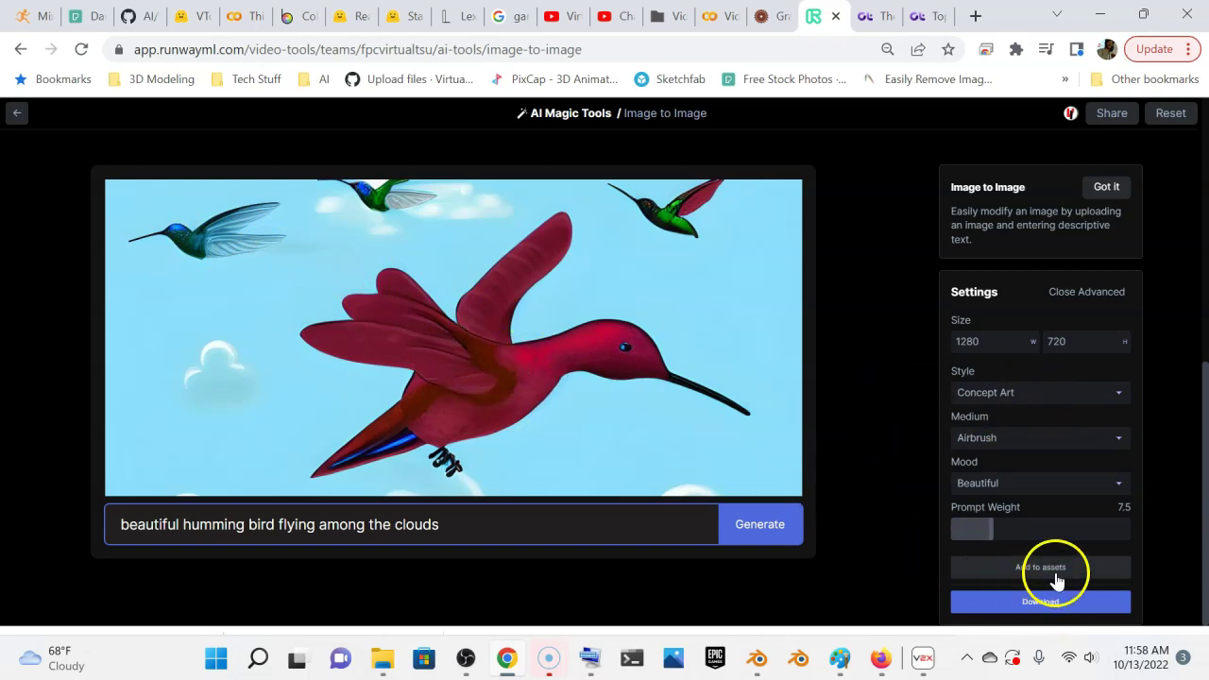
- Download the generated image as "humming birds1" into the Animals folder
left_click(1052, 605)
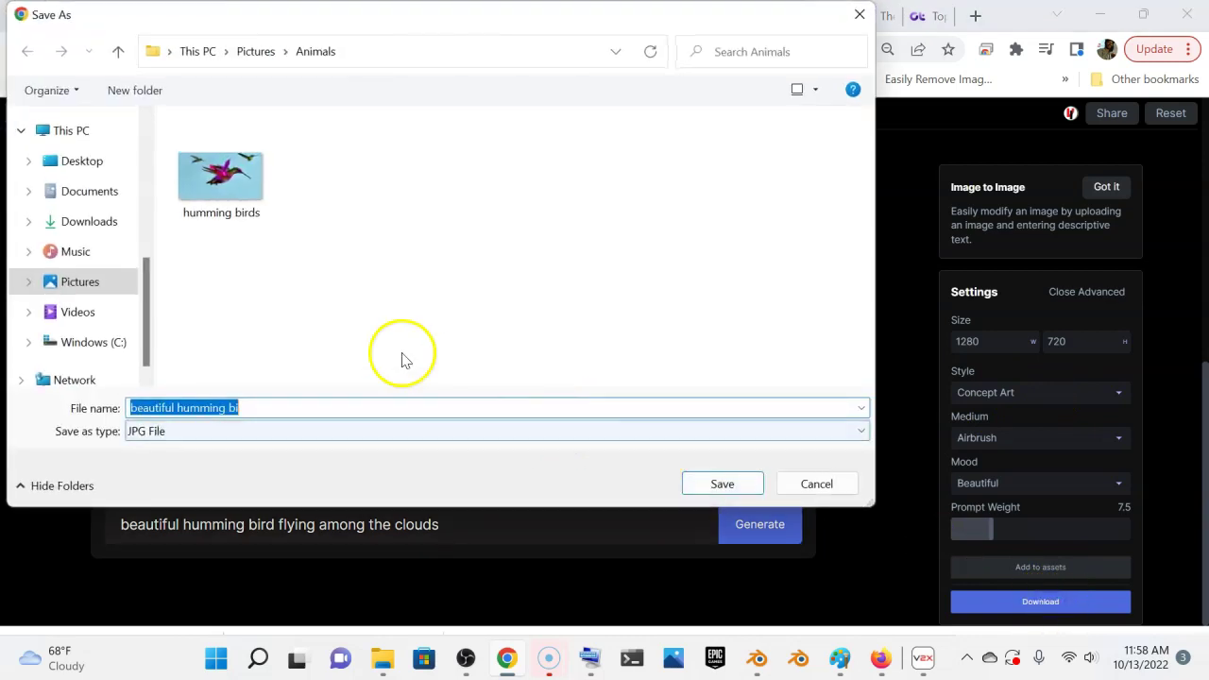
left_click(229, 184)
left_click(260, 407)
double_click(259, 408)
left_click(255, 408)
type("1")
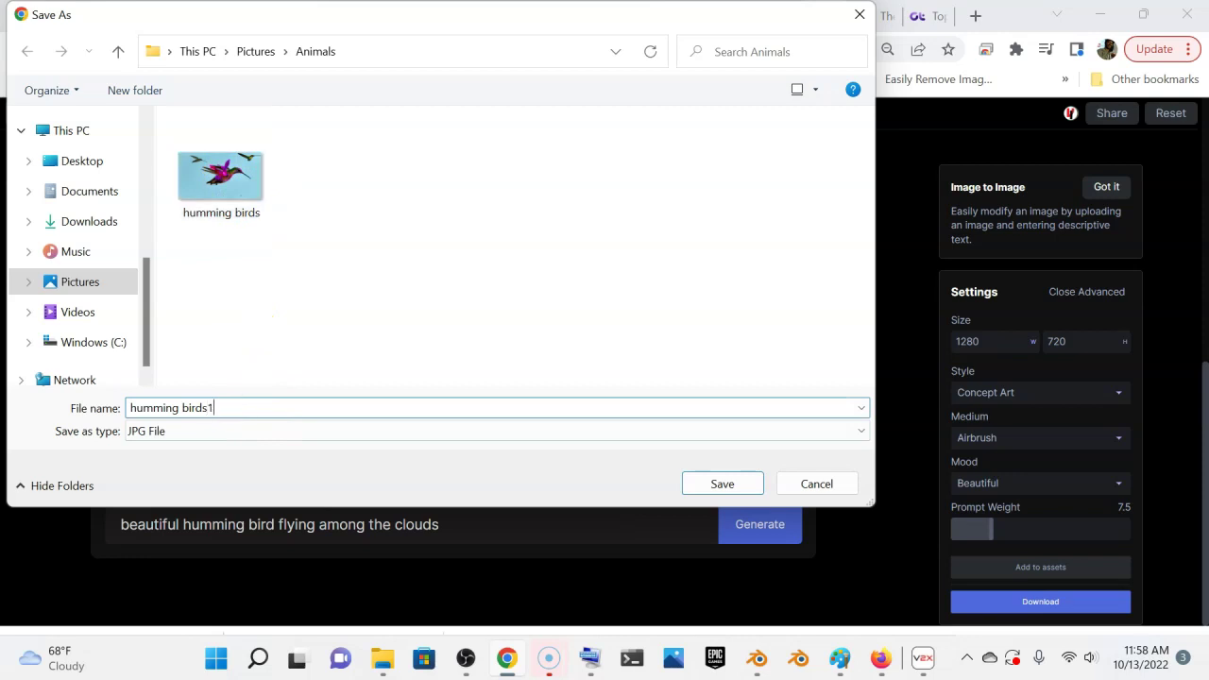
left_click(706, 483)
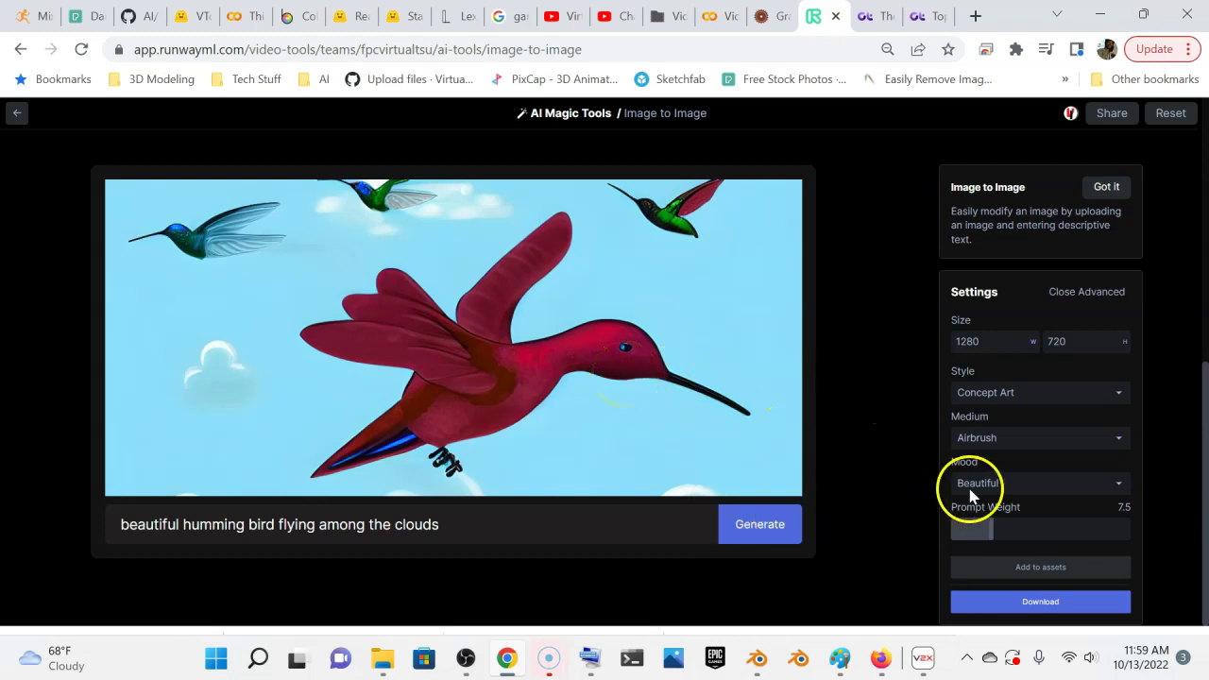
- Change the style to Fantasy and generate the image twice with the same prompt
left_click(1043, 397)
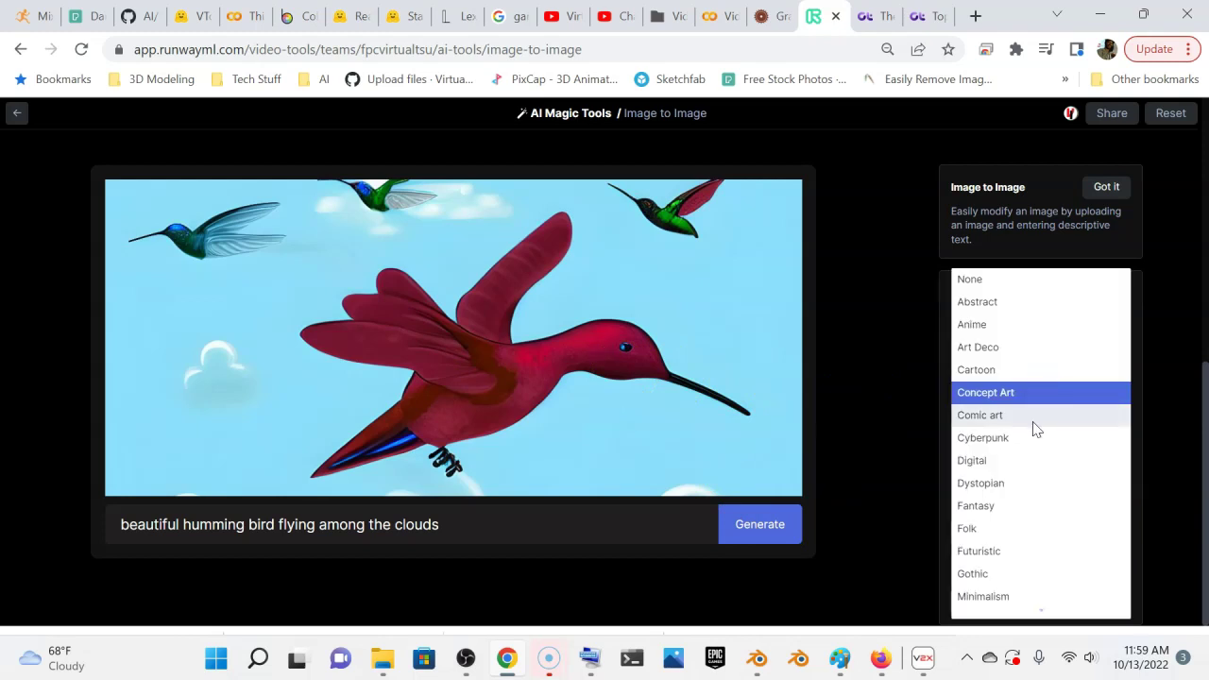
left_click(1021, 516)
left_click(761, 526)
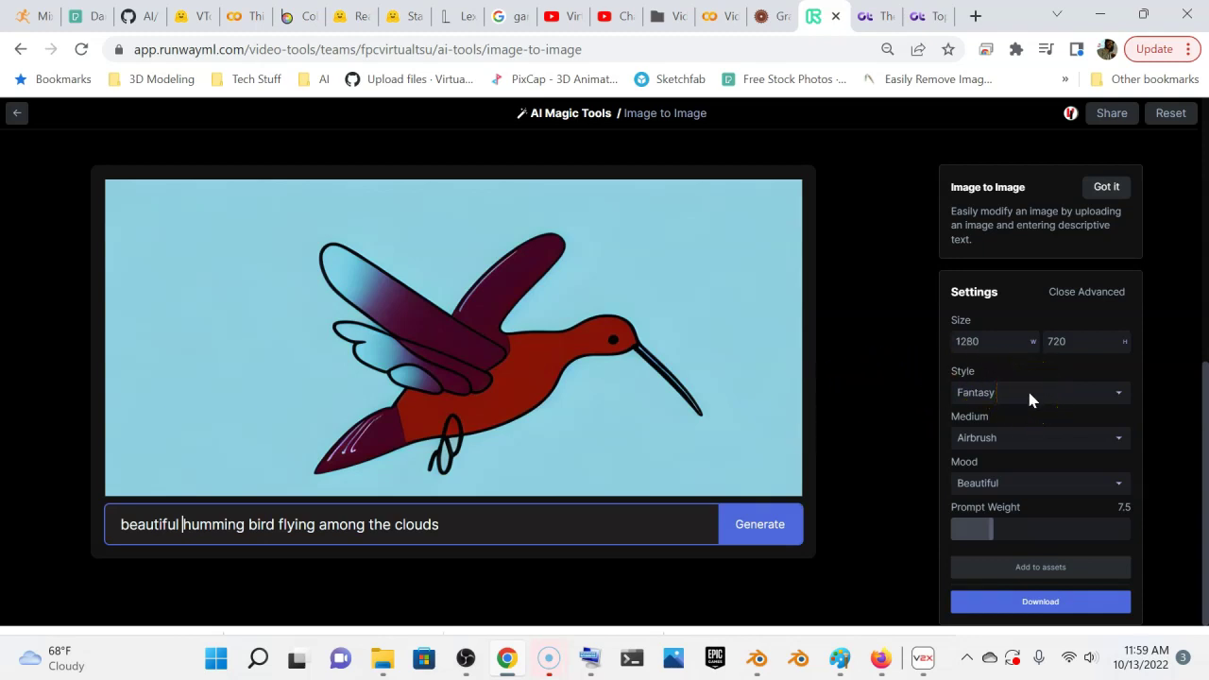
left_click(765, 529)
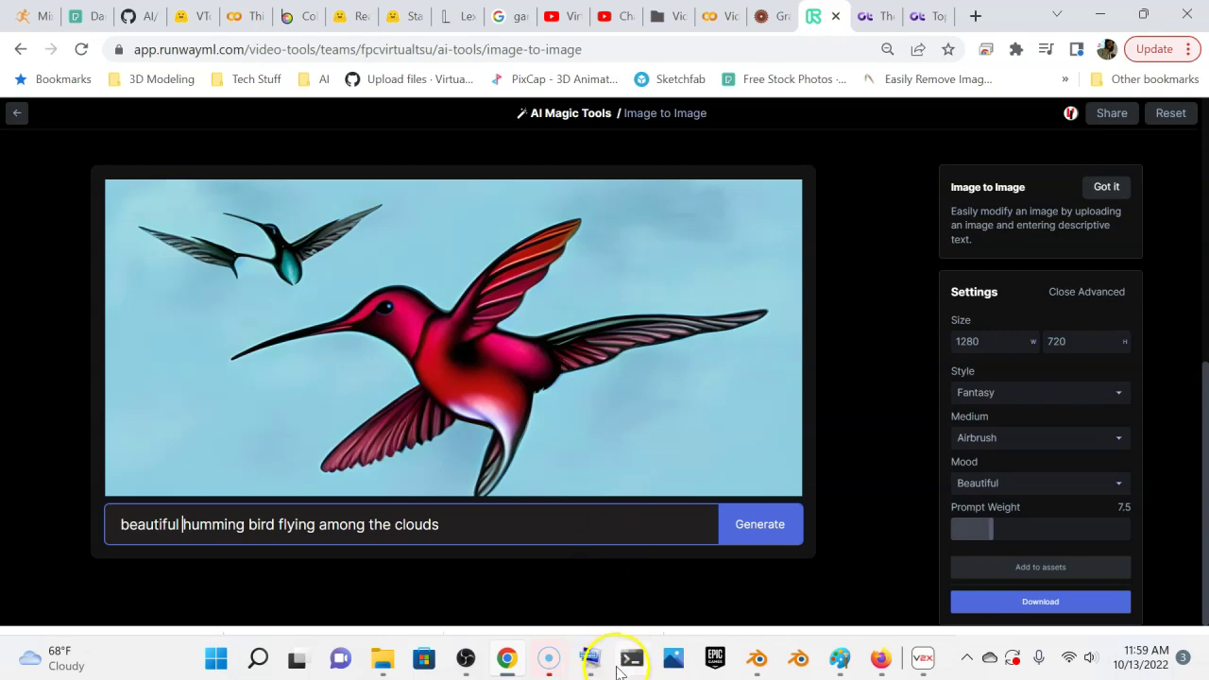
- Switch to the bird drawing in Paint to compare it with the generated image, and return to Runway
left_click(840, 665)
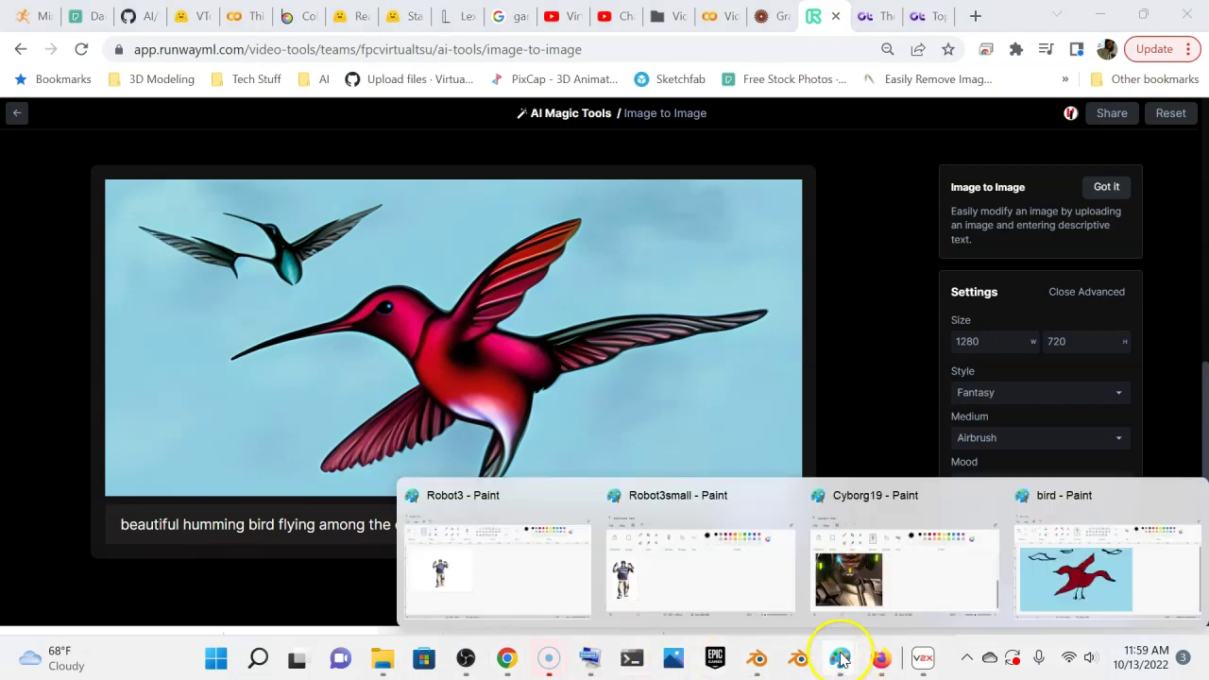
left_click(1057, 585)
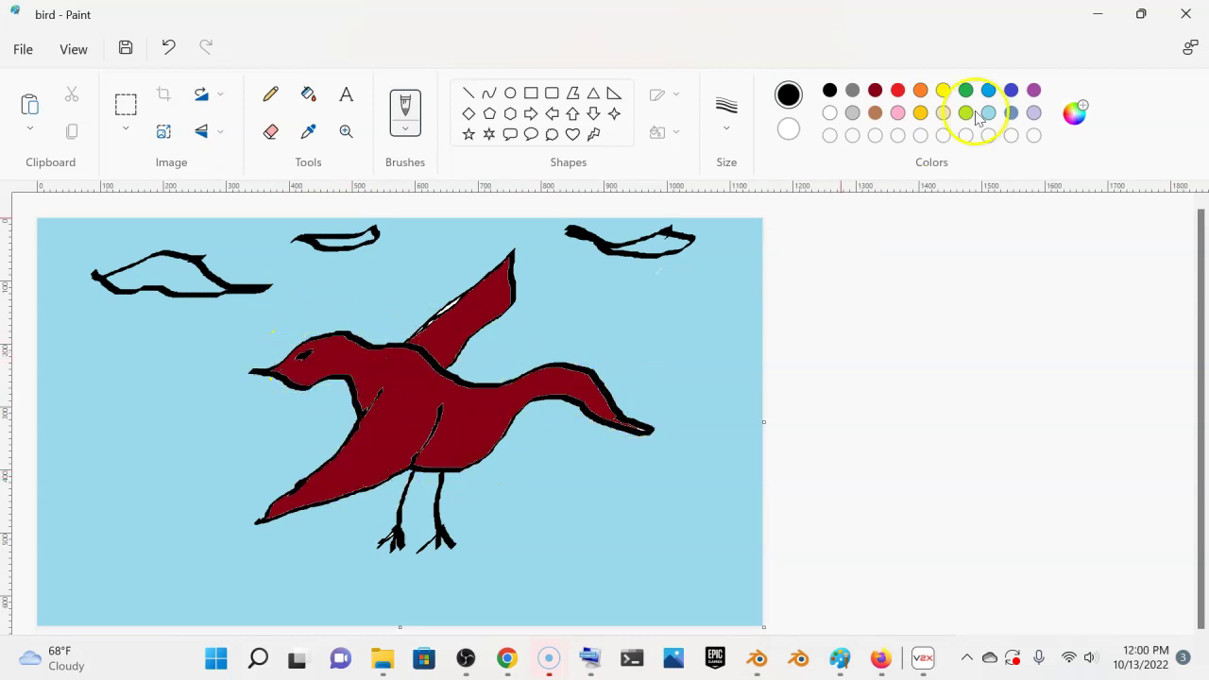
left_click(1098, 14)
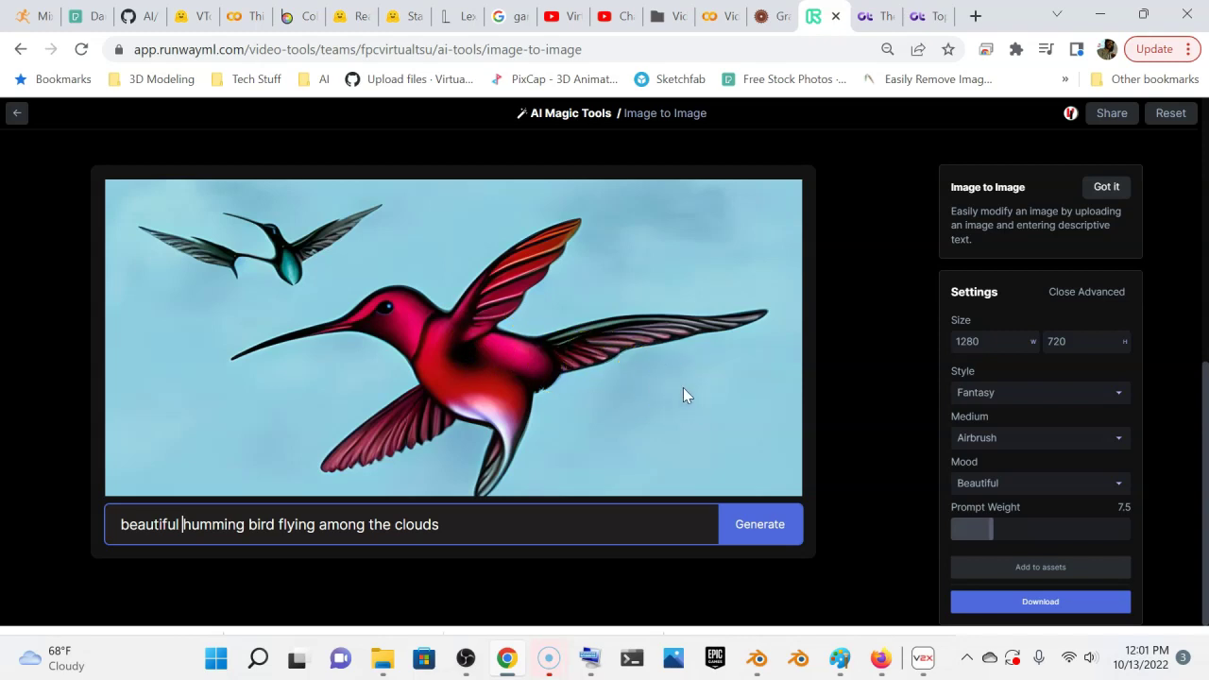
- Change the medium to Acrylic and generate a new image
left_click(1031, 437)
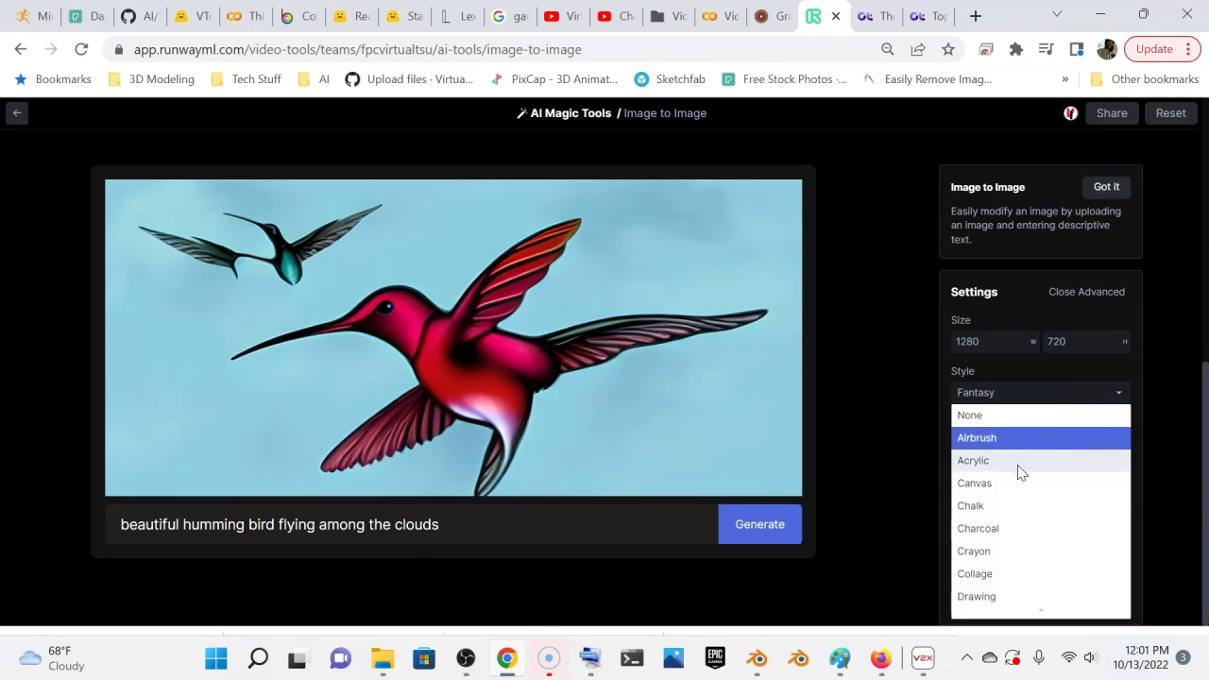
left_click(1021, 463)
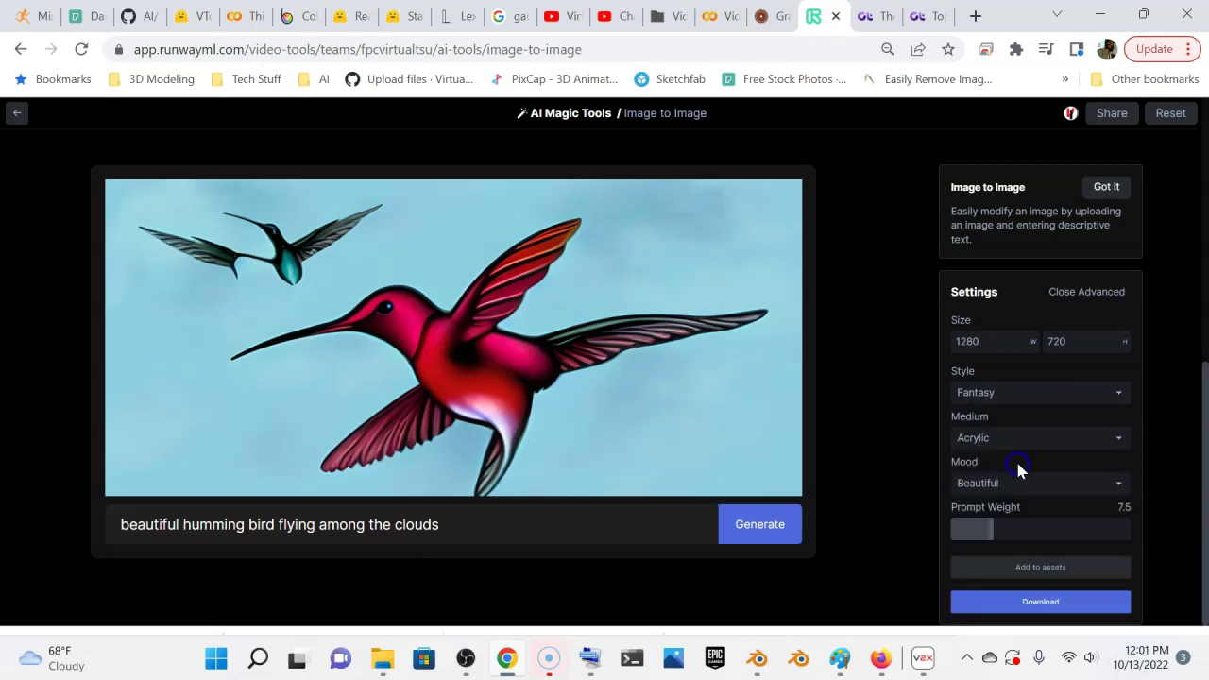
left_click(763, 530)
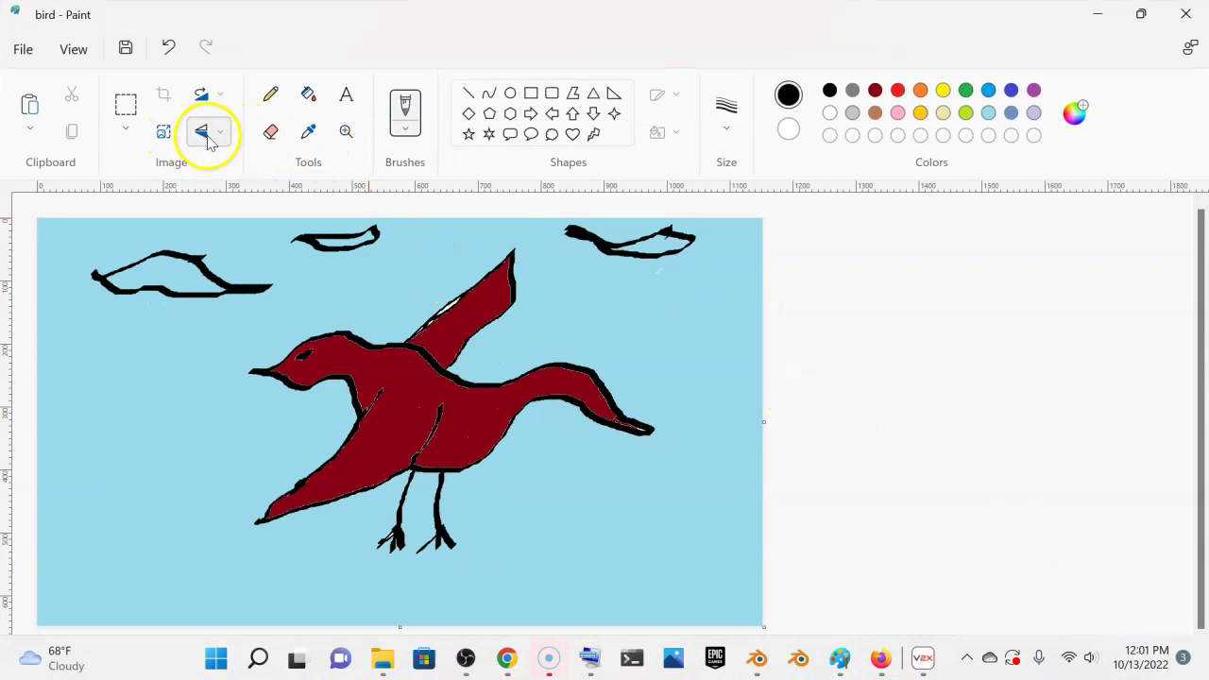
- Flip the bird drawing horizontally in Paint, compare it with the generated hummingbird in Runway, and return to Runway
left_click(209, 140)
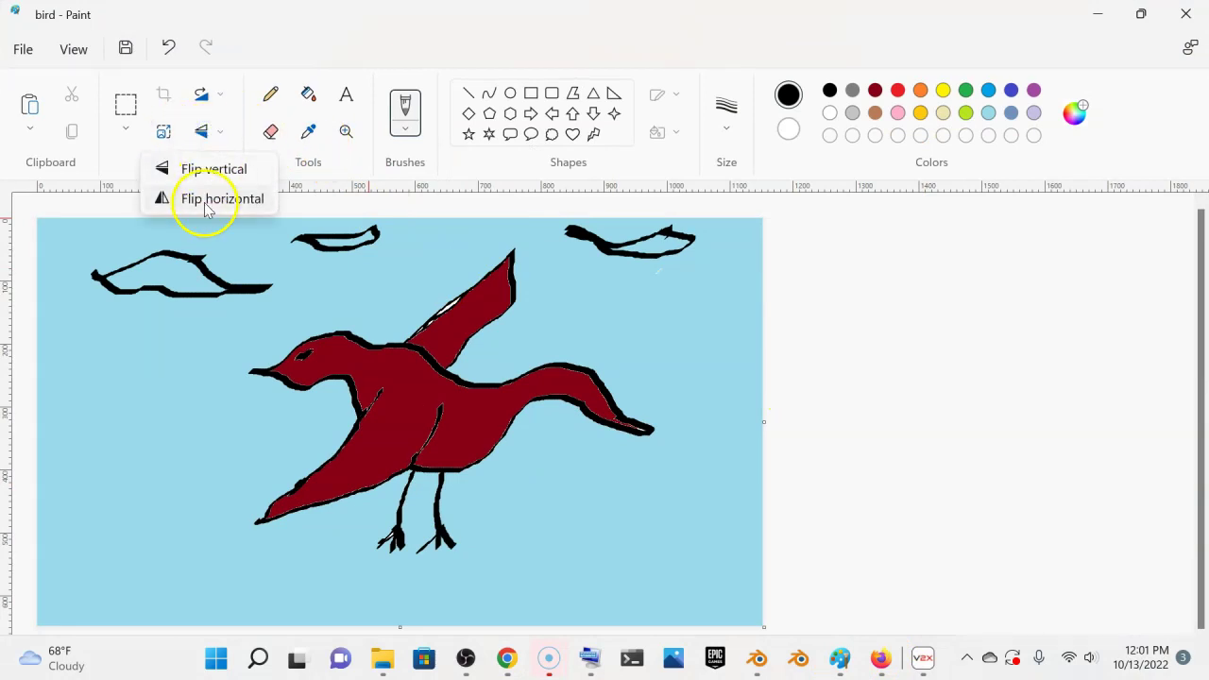
left_click(208, 199)
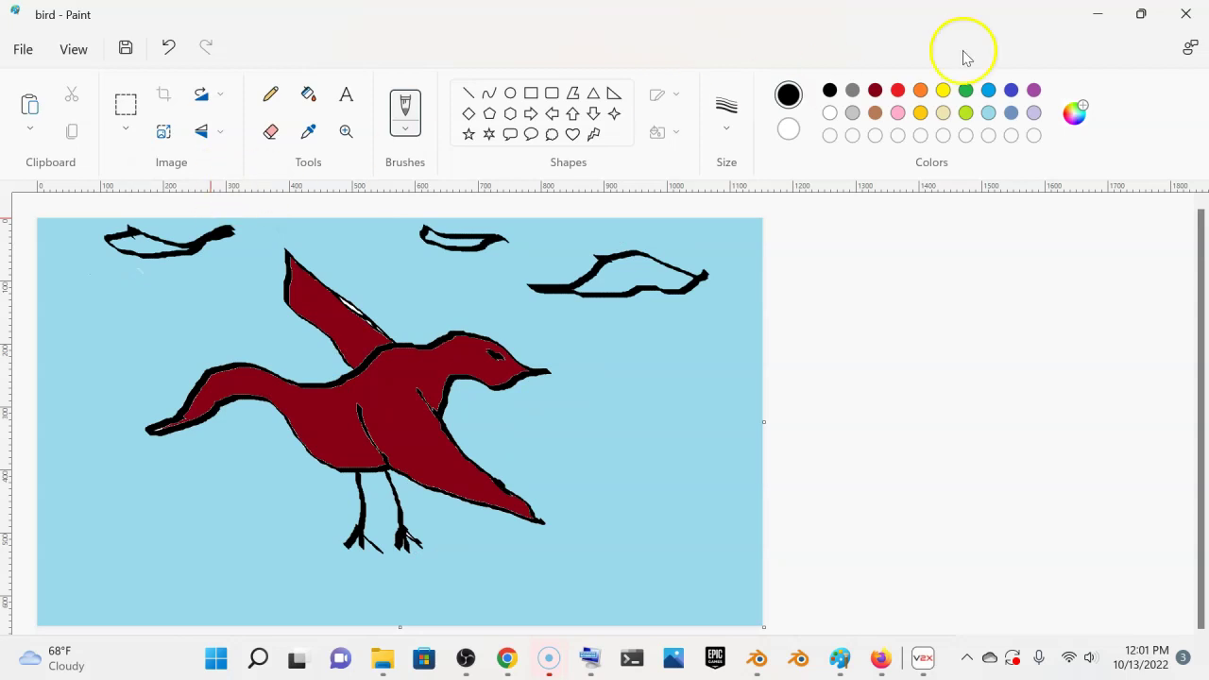
left_click(1096, 14)
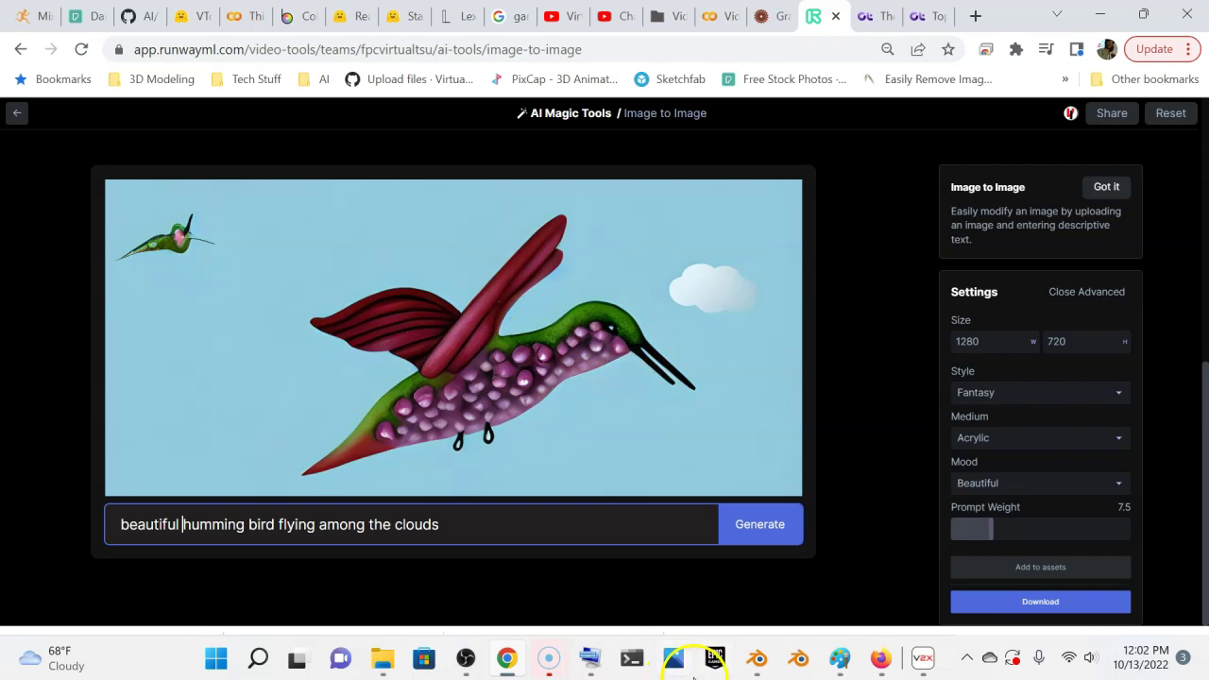
mouse_move(847, 668)
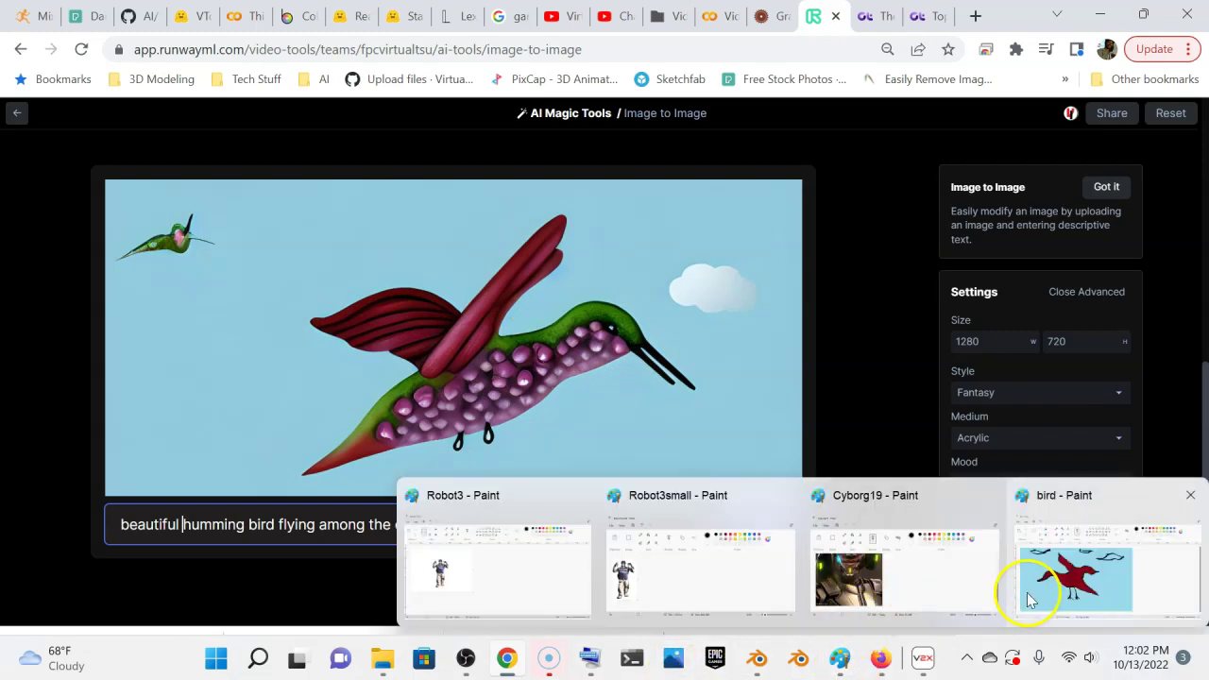
left_click(1055, 578)
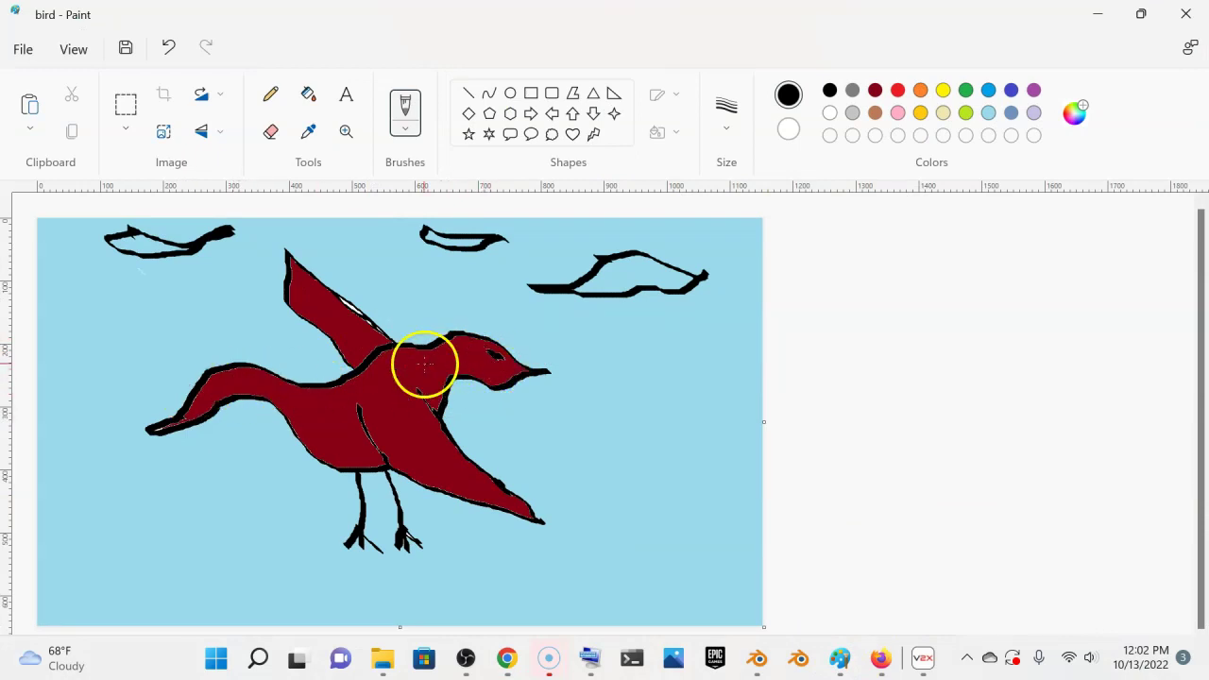
left_click(1099, 14)
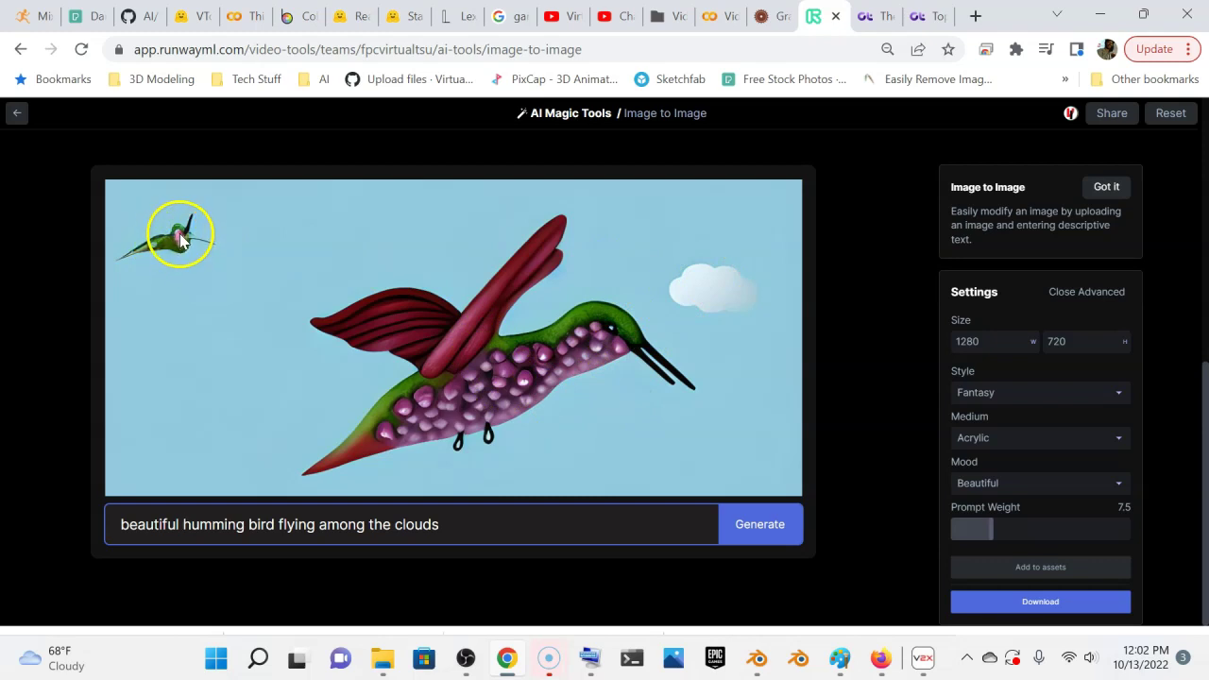
- Raise the prompt weight to 14.1 and generate the image again
left_click(992, 526)
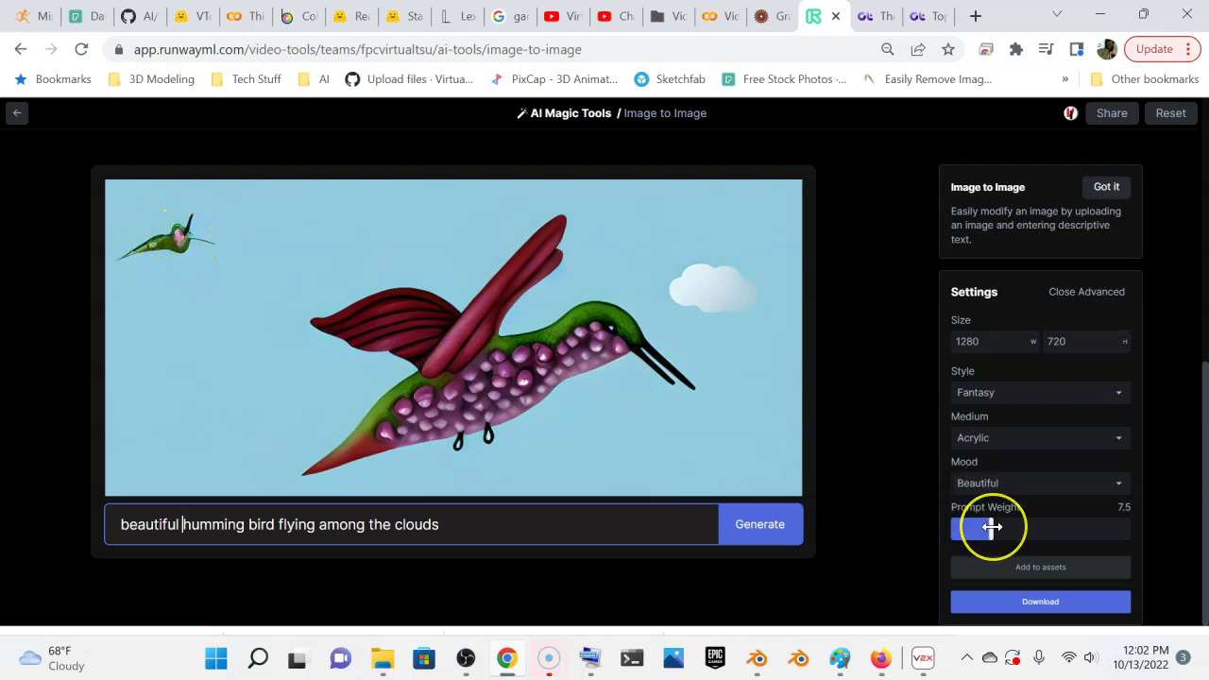
left_click_drag(992, 526, 1031, 527)
left_click(798, 524)
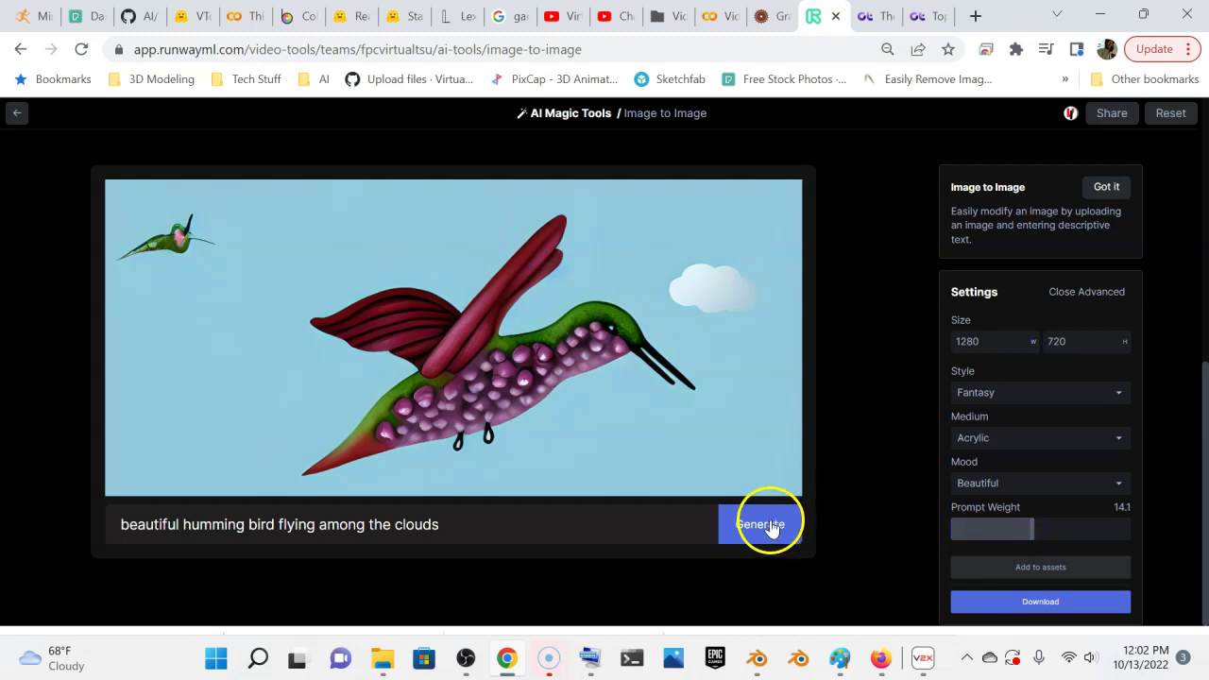
left_click(633, 429)
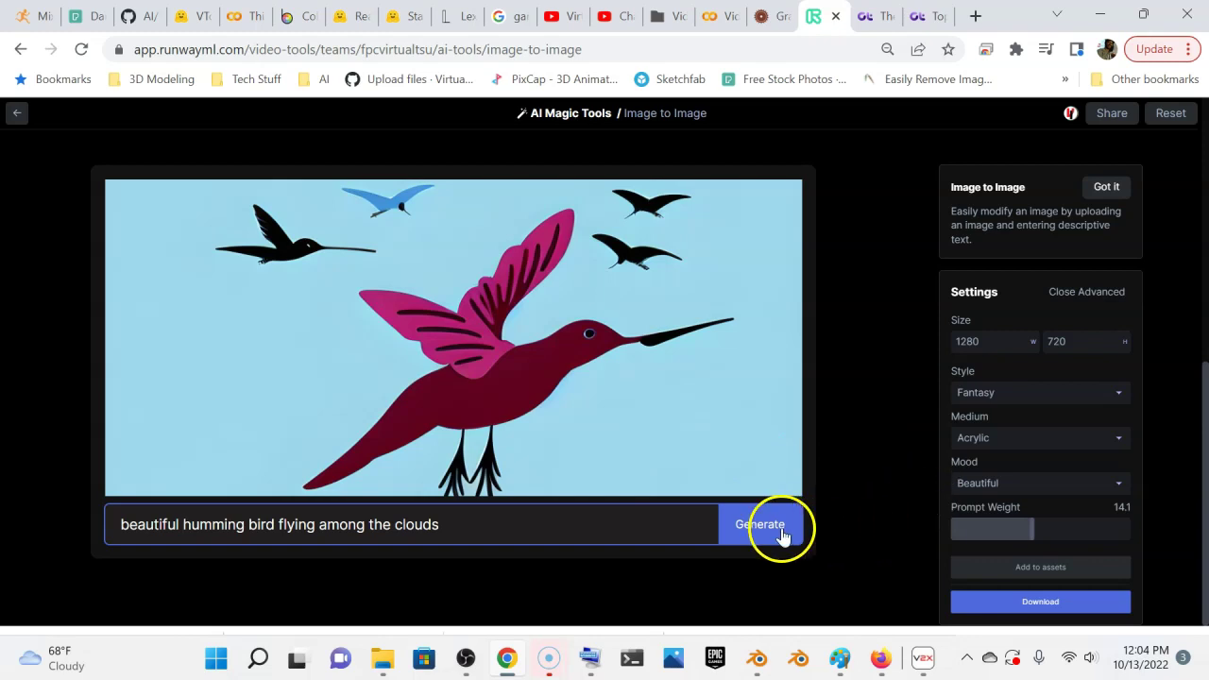
- Change the medium to Fresco
left_click(1018, 438)
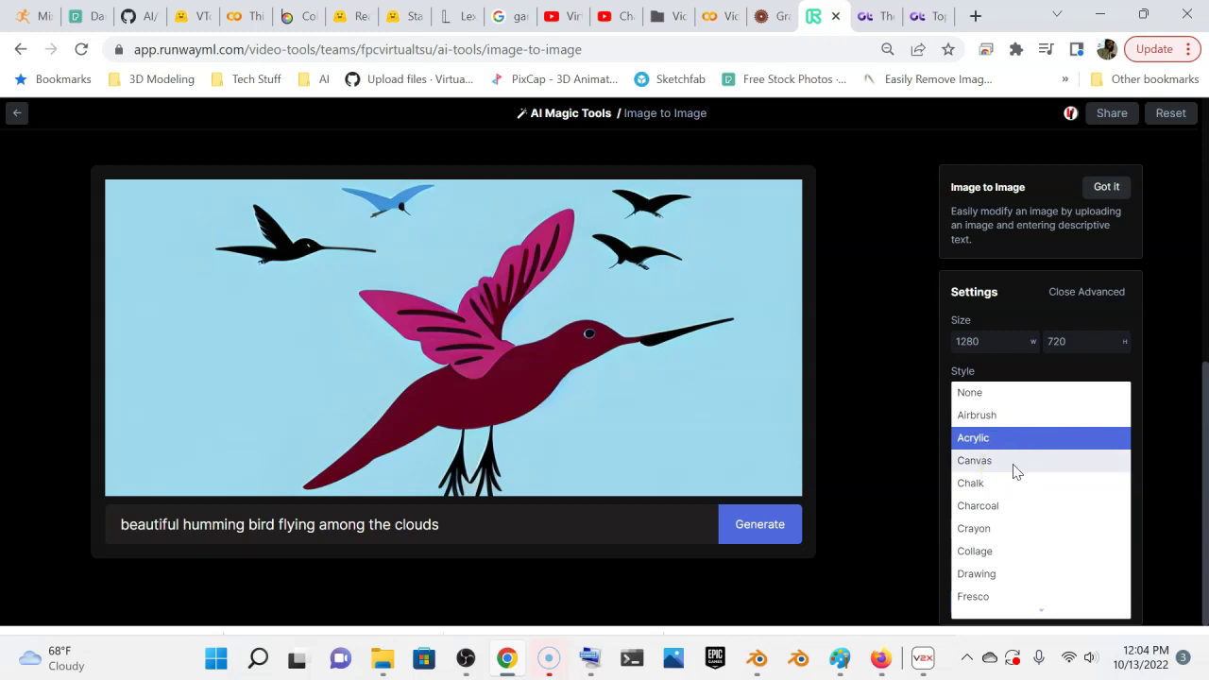
left_click(999, 597)
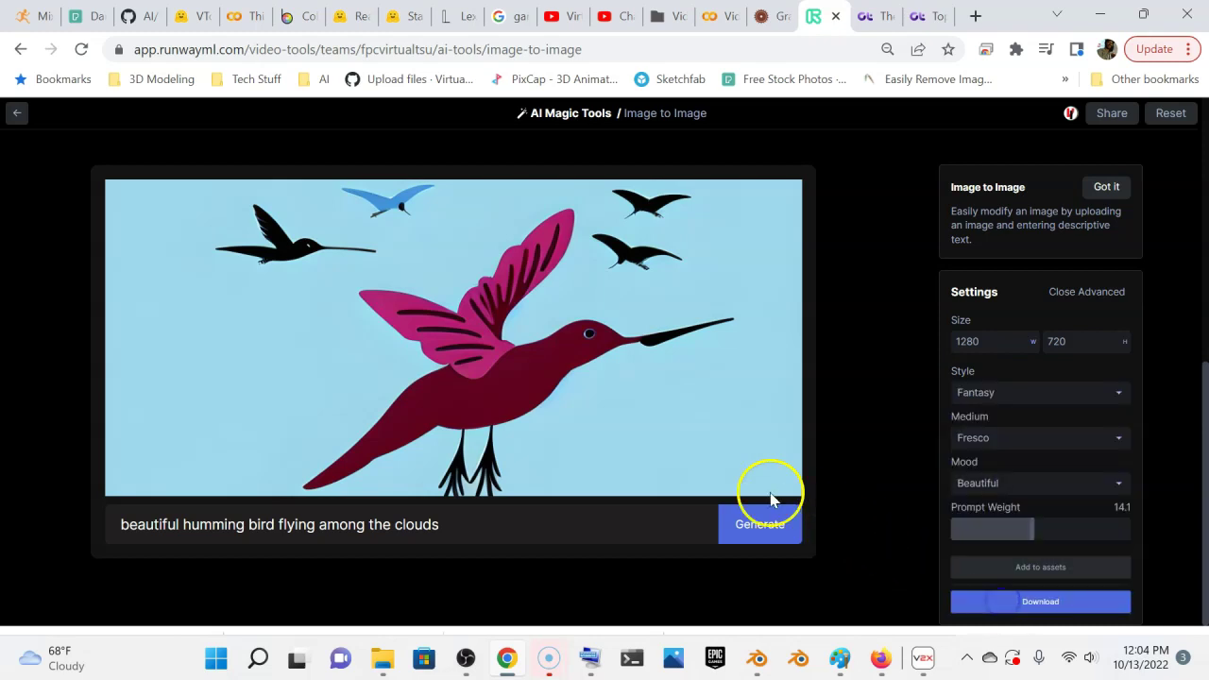
- Download the current image as "humming birds2" into the Animals folder
left_click(1041, 602)
left_click(359, 203)
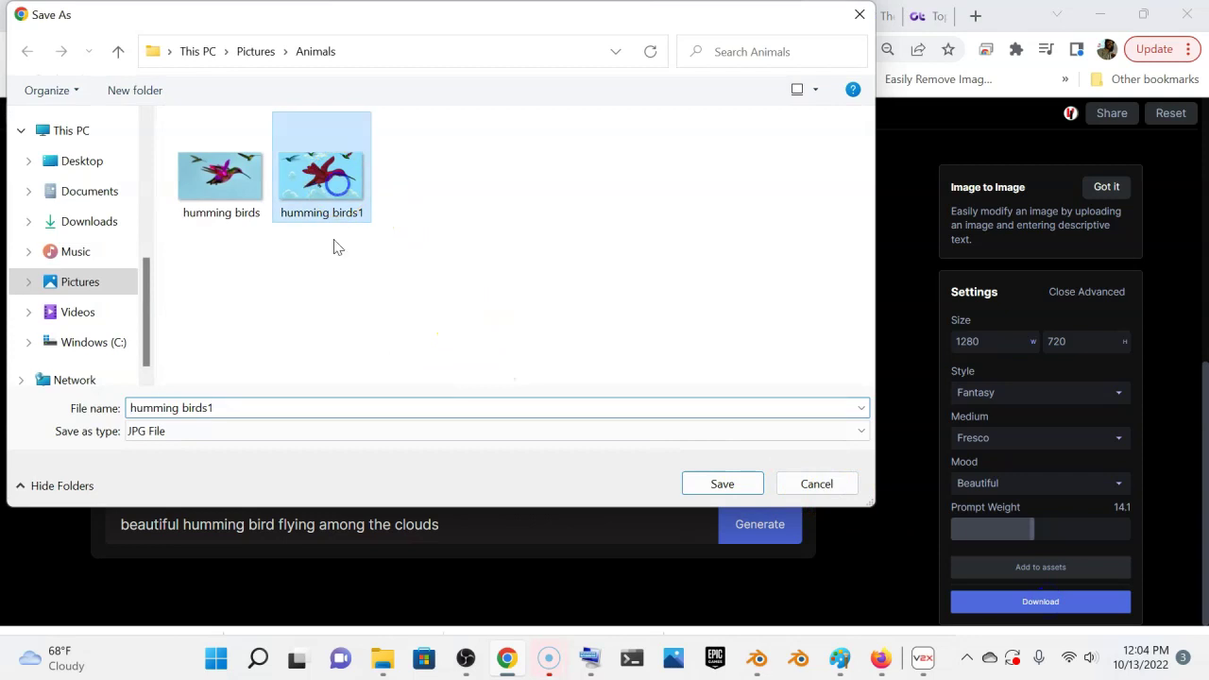
left_click(214, 407)
left_click(213, 407)
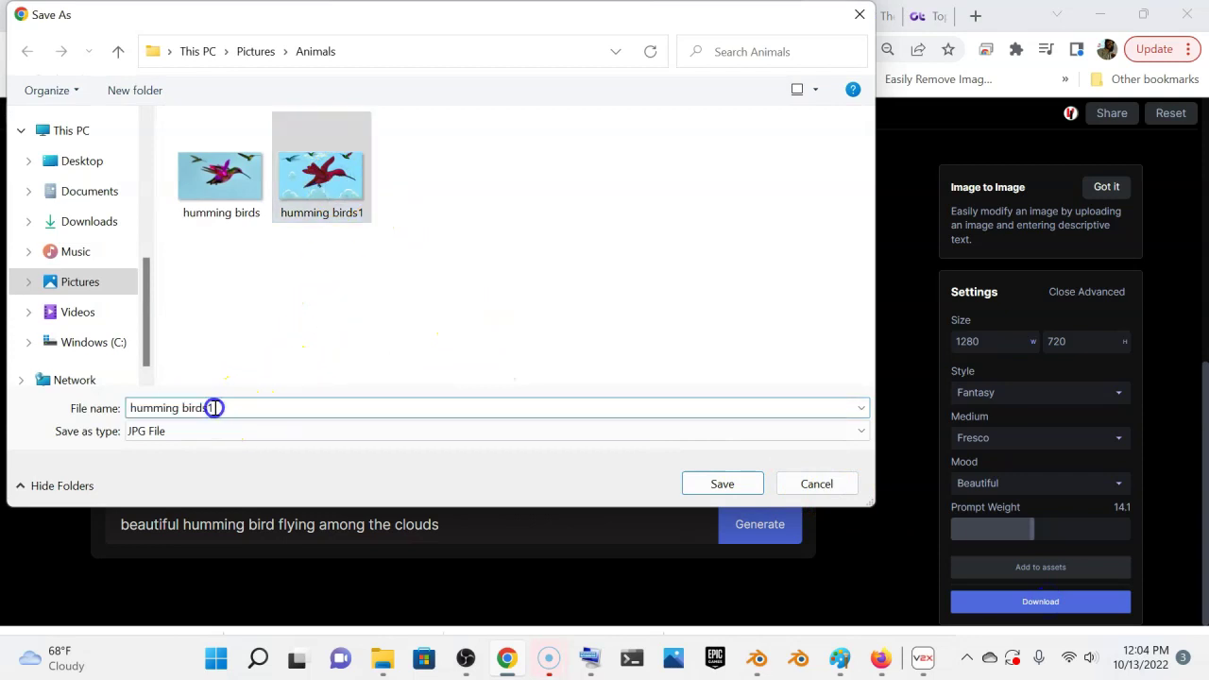
left_click_drag(209, 407, 235, 408)
type("2")
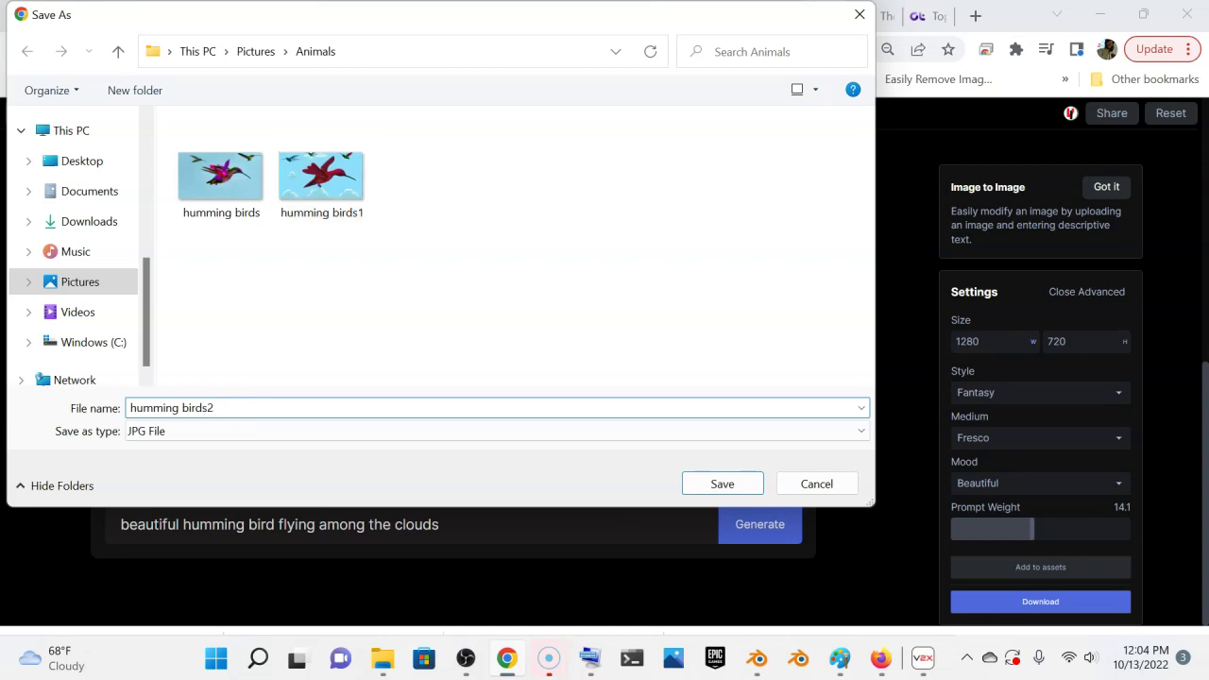
left_click(723, 483)
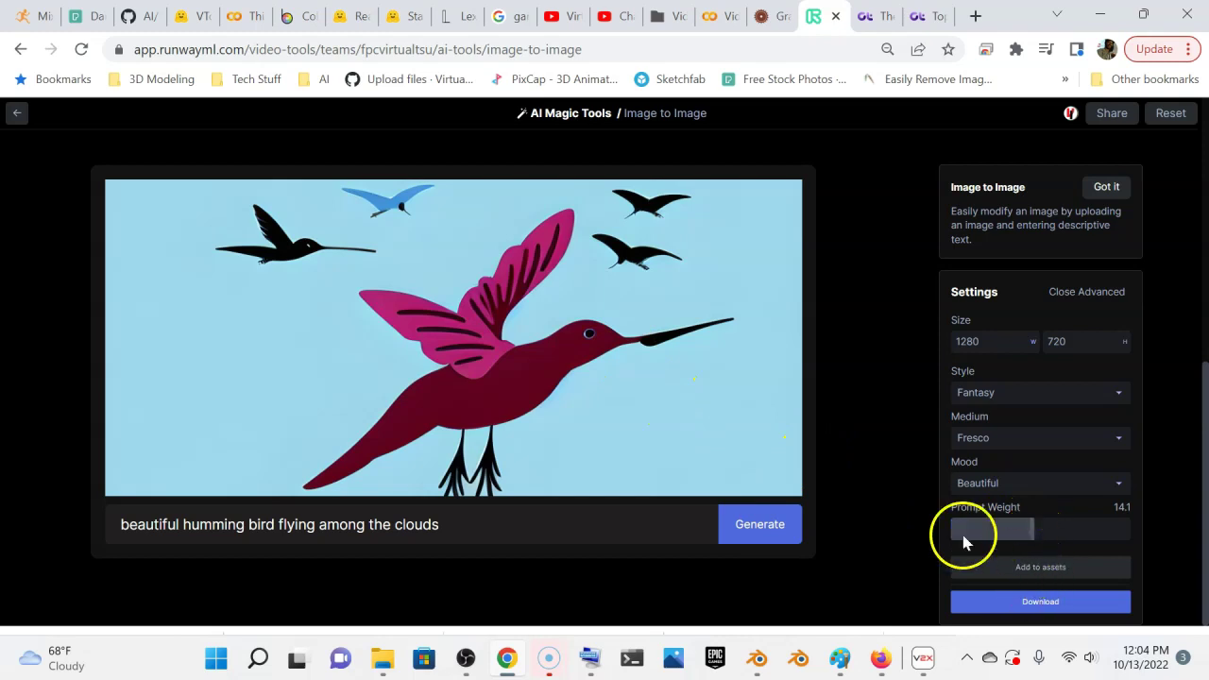
- Generate an image with the current settings, and generate another with the prompt weight raised to 26.9
left_click(766, 523)
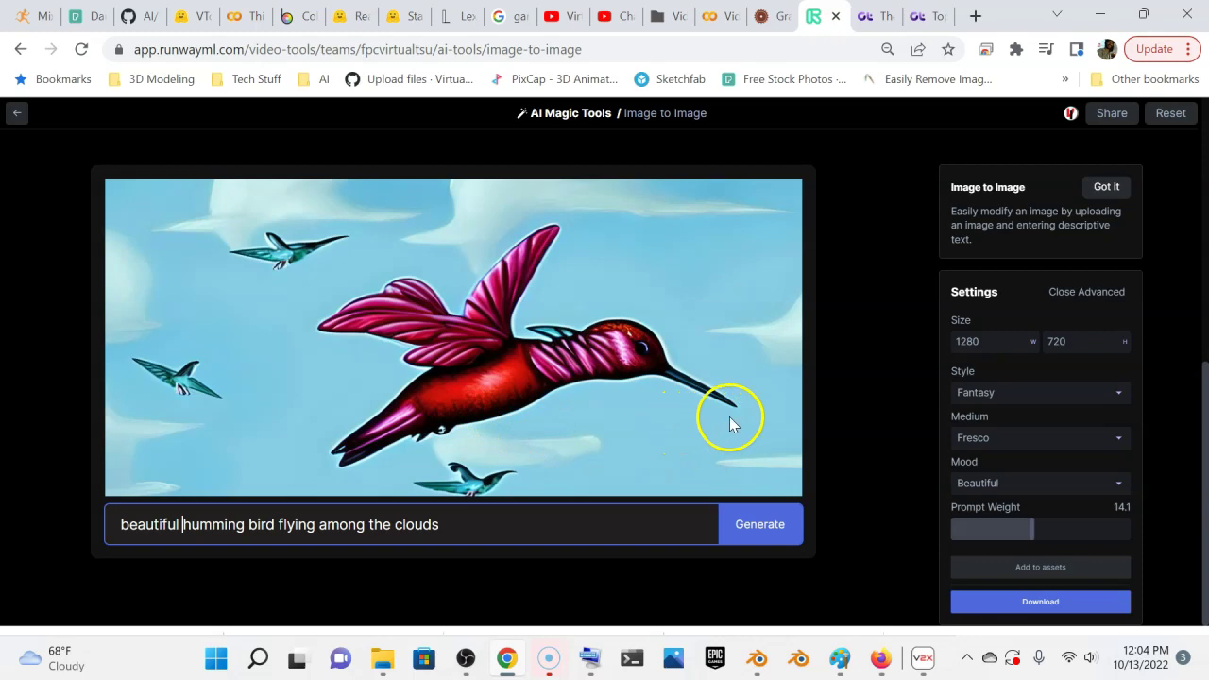
left_click_drag(1034, 529, 1101, 521)
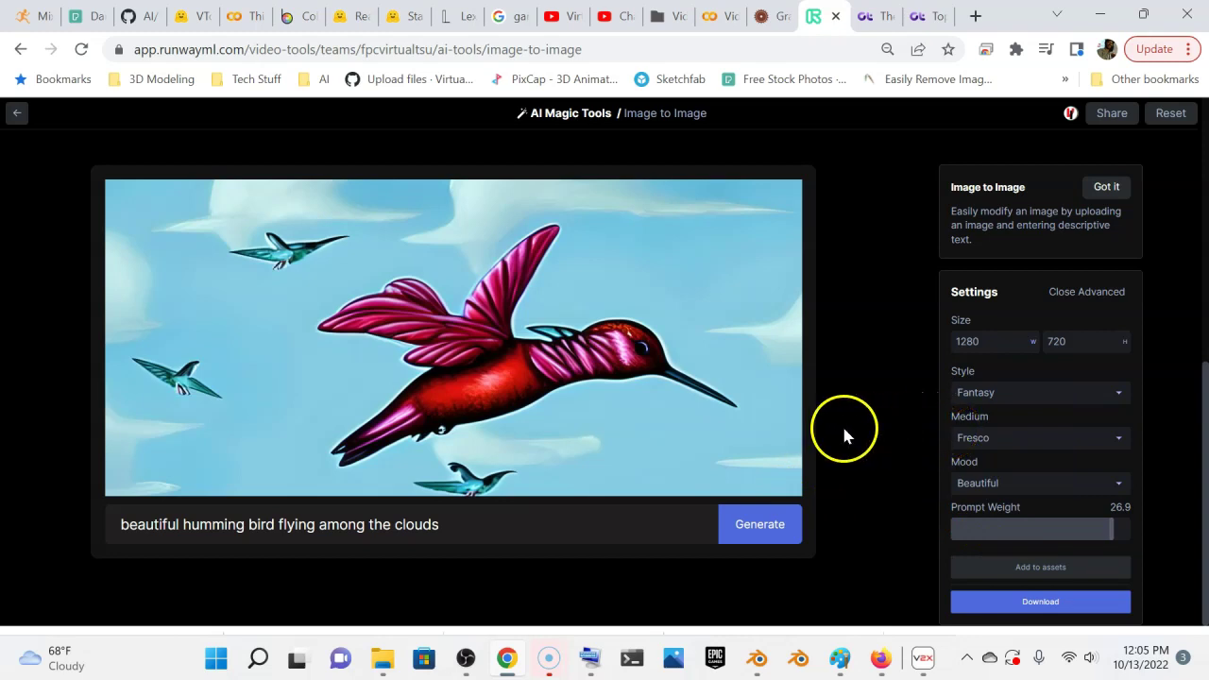
left_click(757, 532)
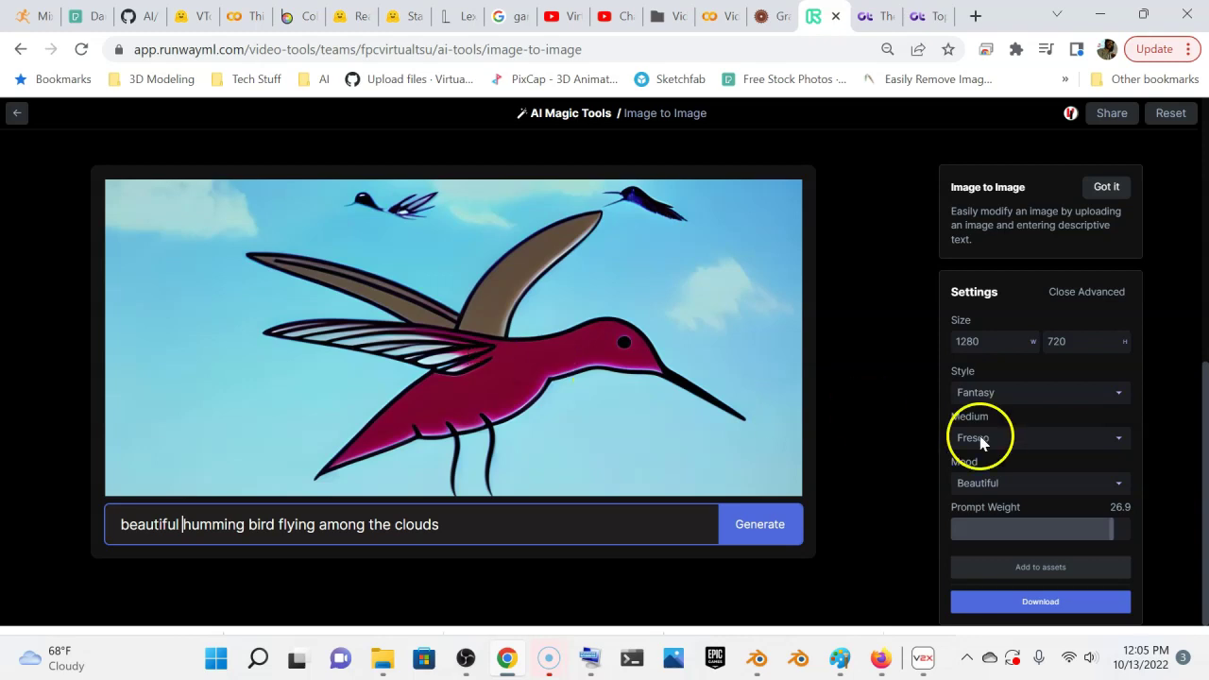
- Set the output image height to 920 and generate the image again
left_click(1059, 343)
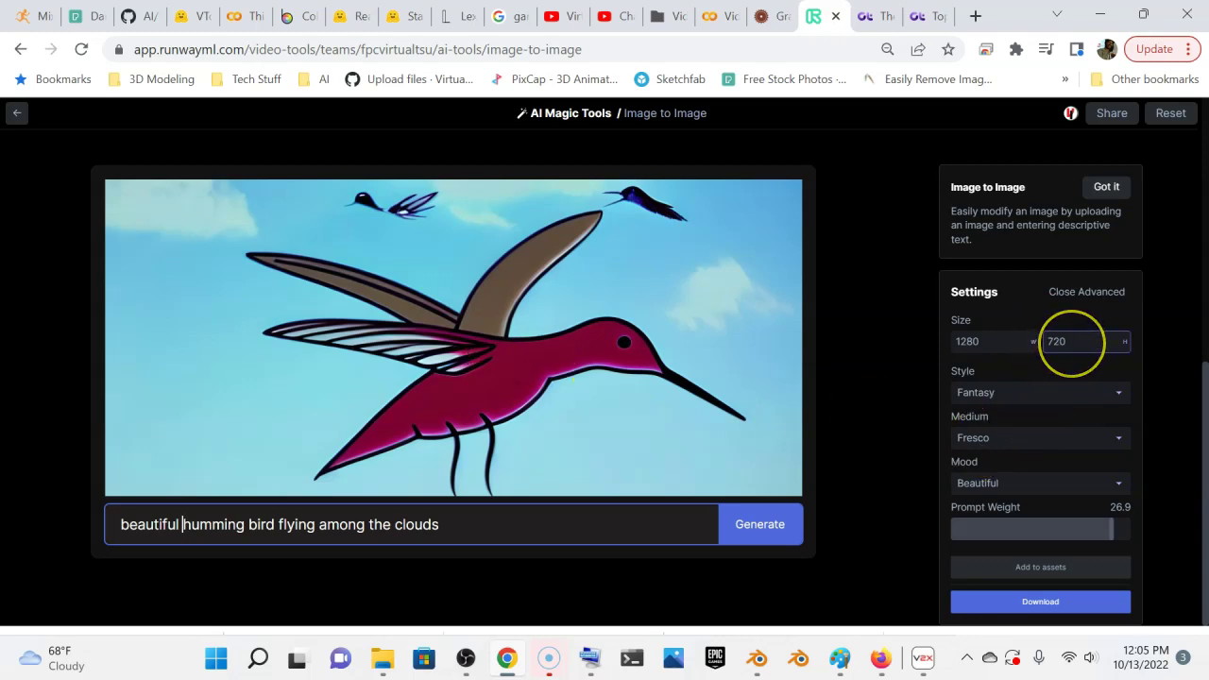
left_click(1072, 343)
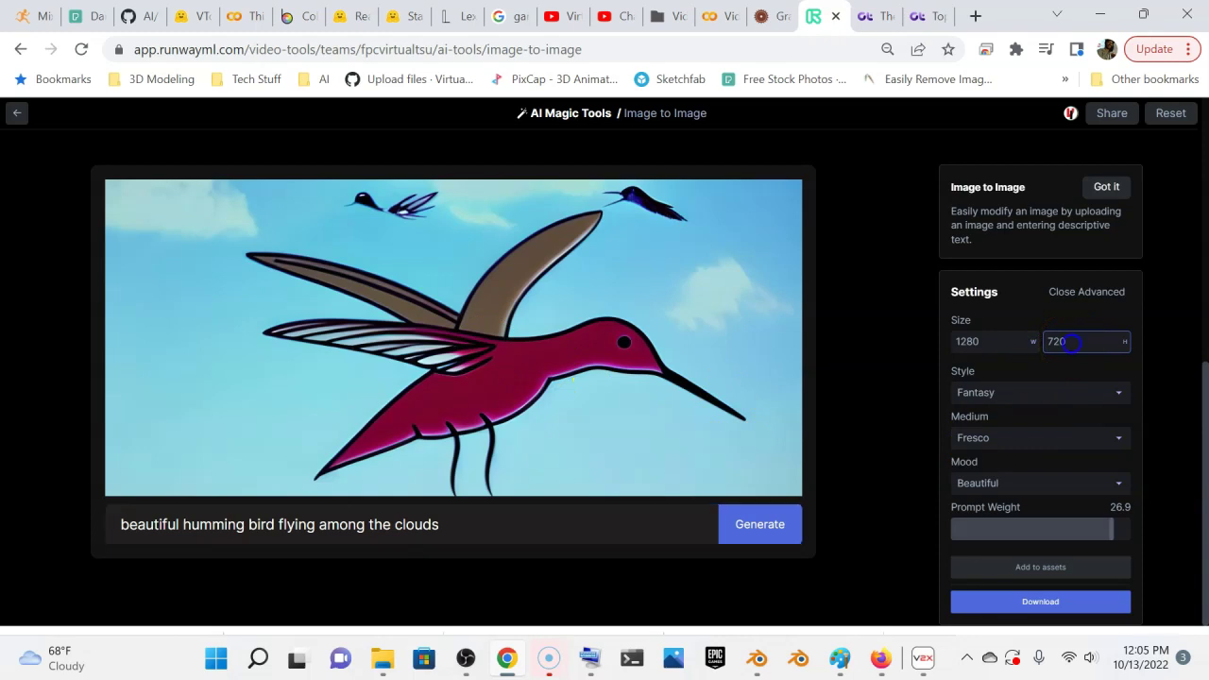
left_click(1125, 341)
left_click(1084, 339)
scroll(1082, 341, "up", 20)
scroll(1101, 341, "up", 20)
left_click(1074, 338)
left_click_drag(1123, 341, 1147, 344)
left_click(1086, 336)
scroll(1091, 341, "up", 4)
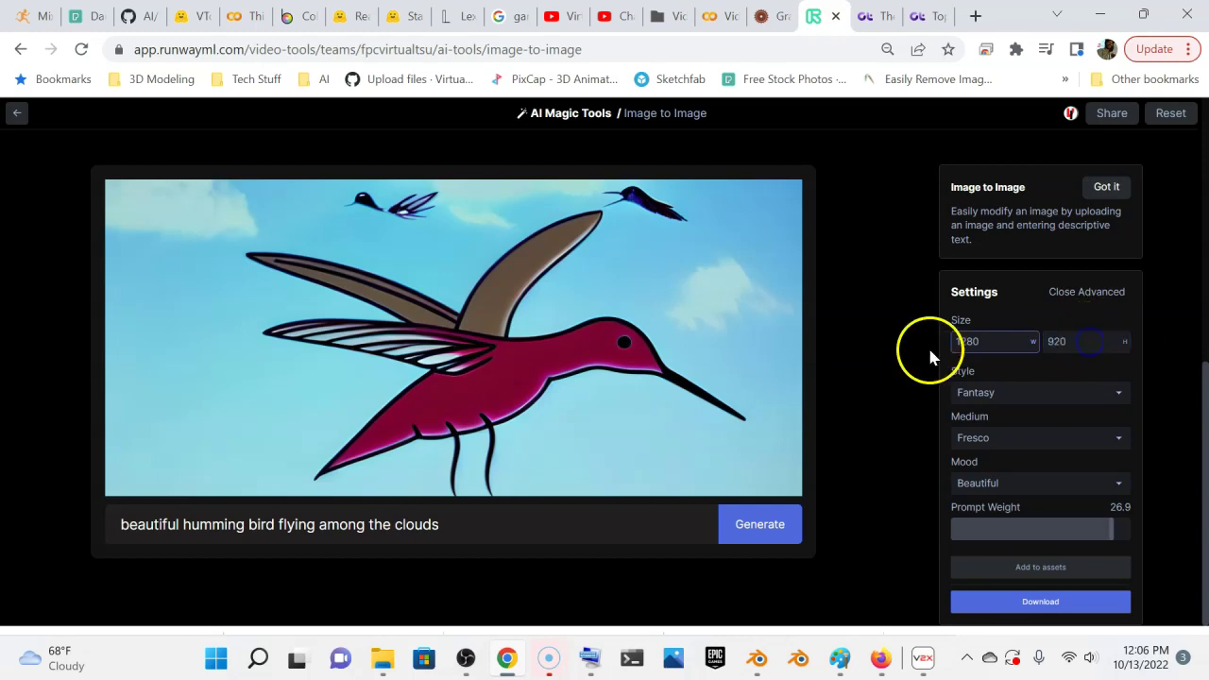
left_click(762, 525)
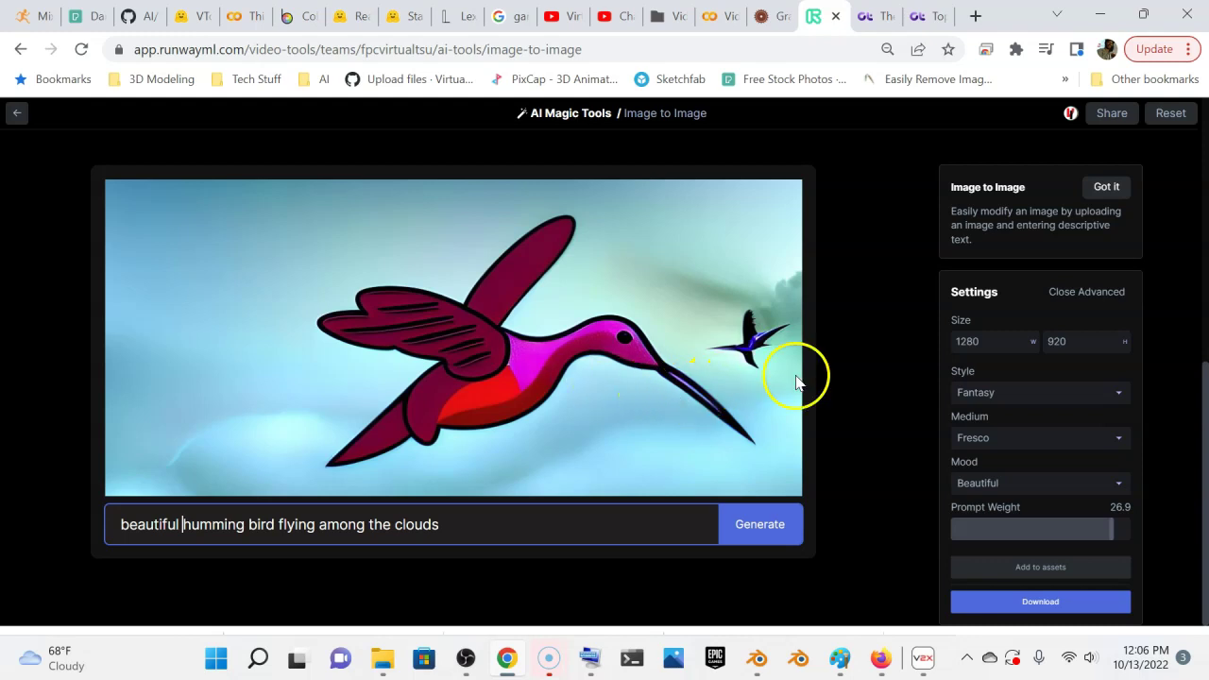
- Set the output image width to 1044 and generate the image again
left_click(973, 342)
left_click_drag(974, 342, 641, 377)
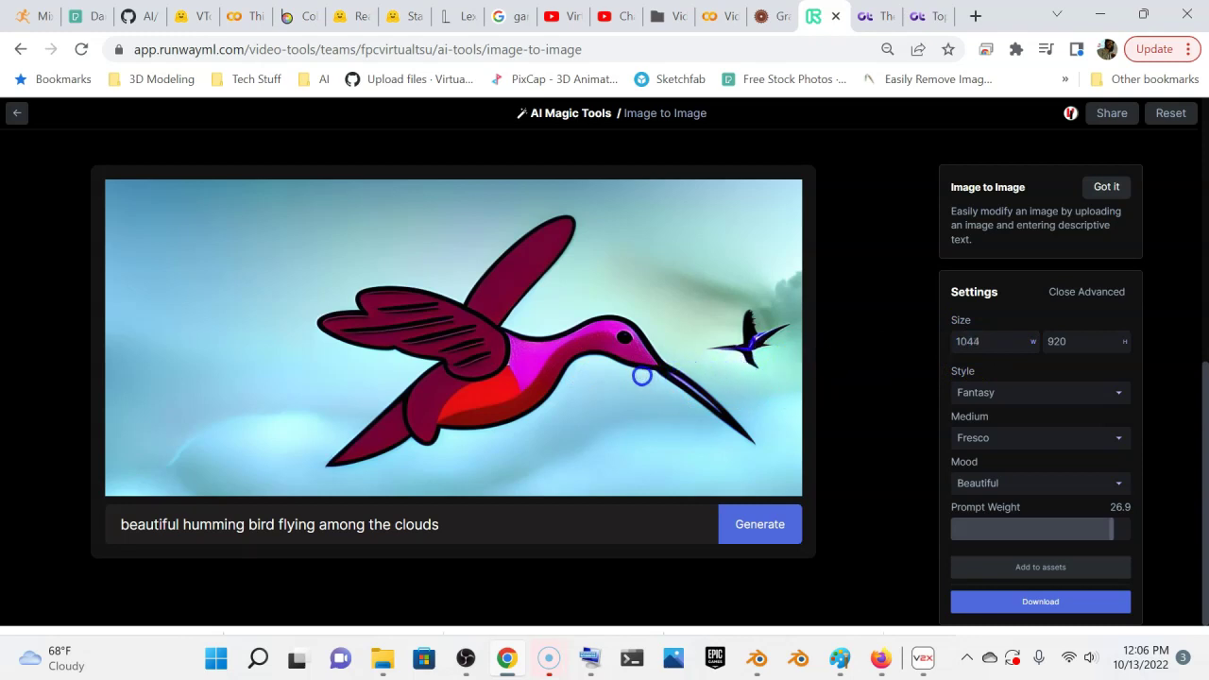
left_click(762, 526)
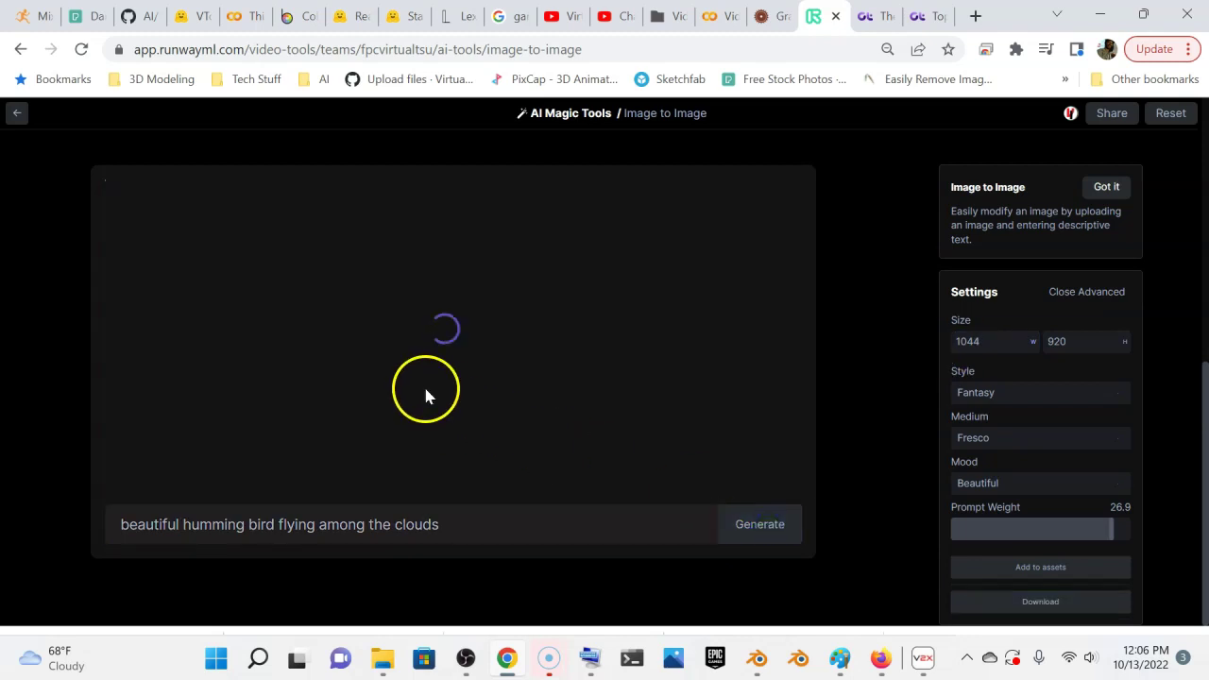
left_click(487, 363)
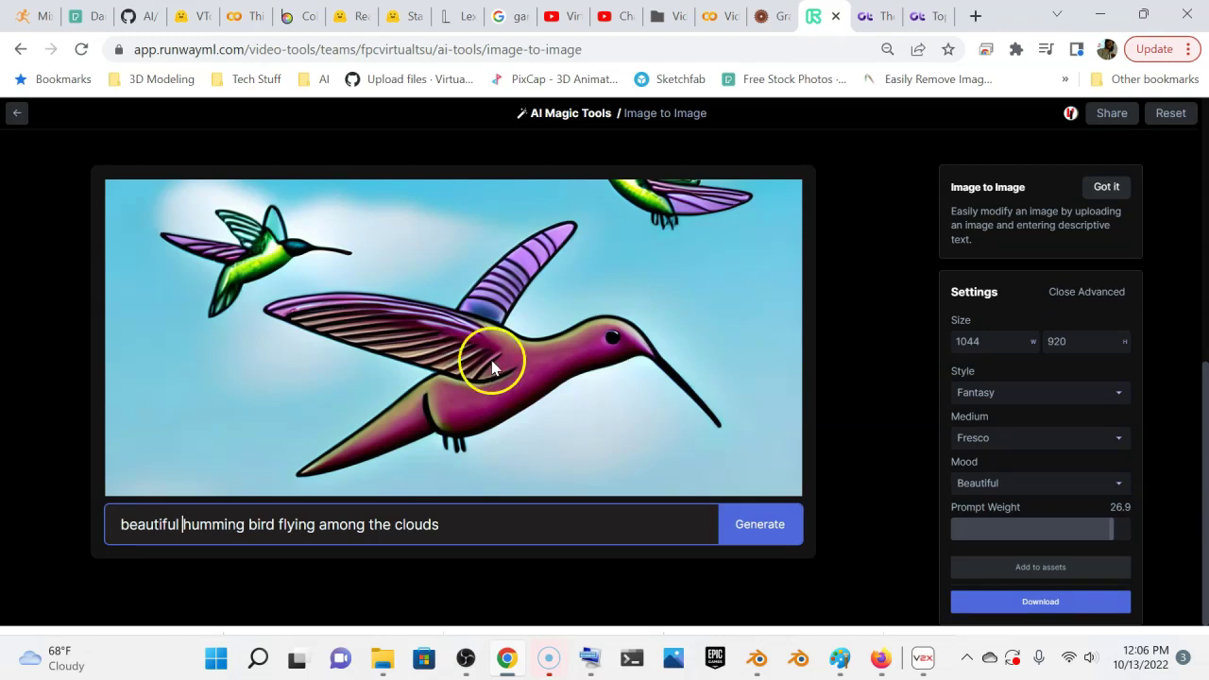
- Open the generated hummingbird image in a separate browser tab, view it at larger size, and return to the Image to Image page
right_click(515, 343)
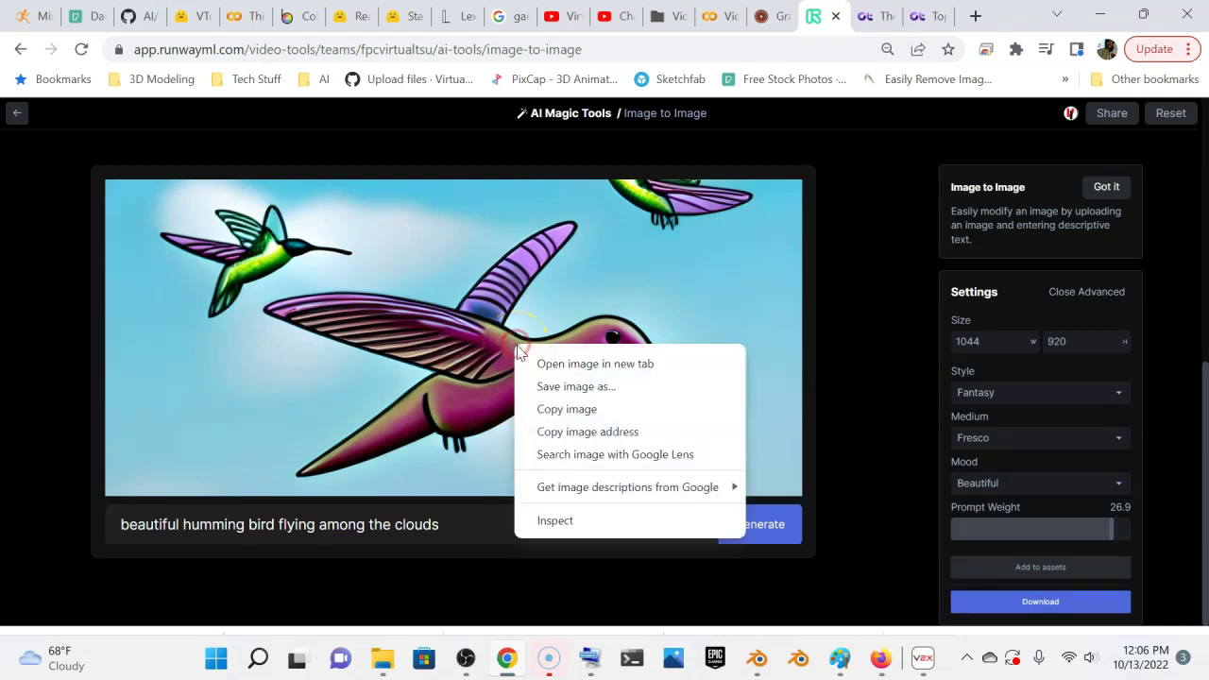
left_click(620, 364)
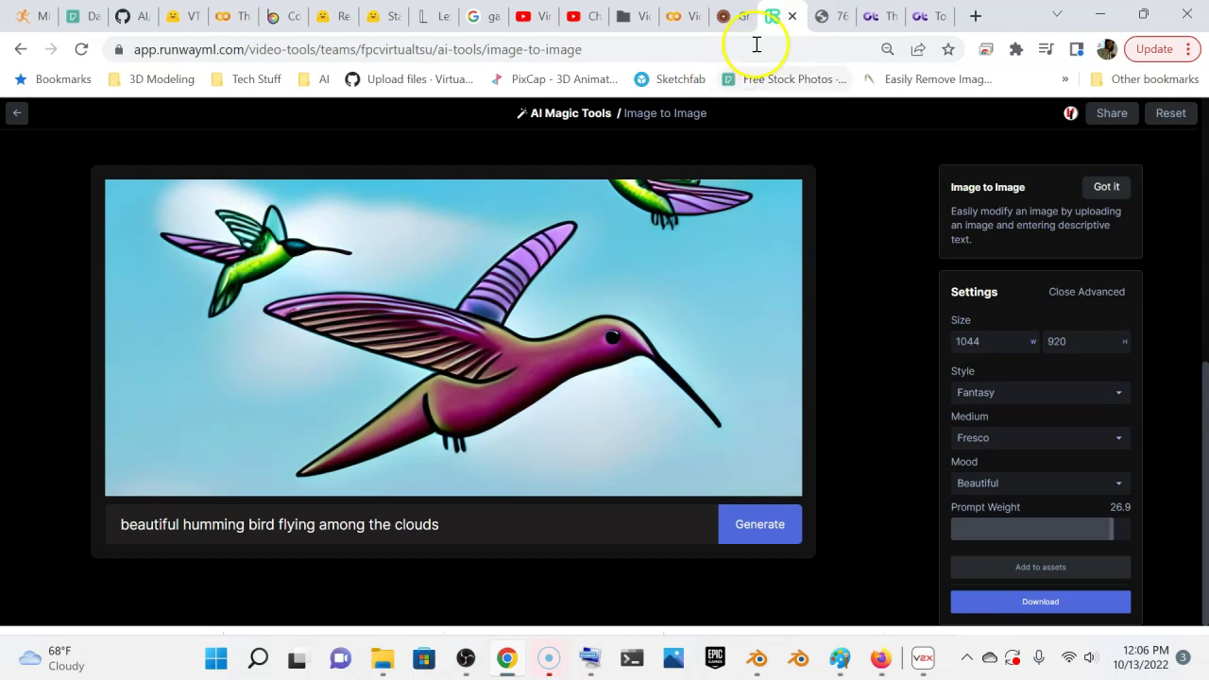
left_click(824, 17)
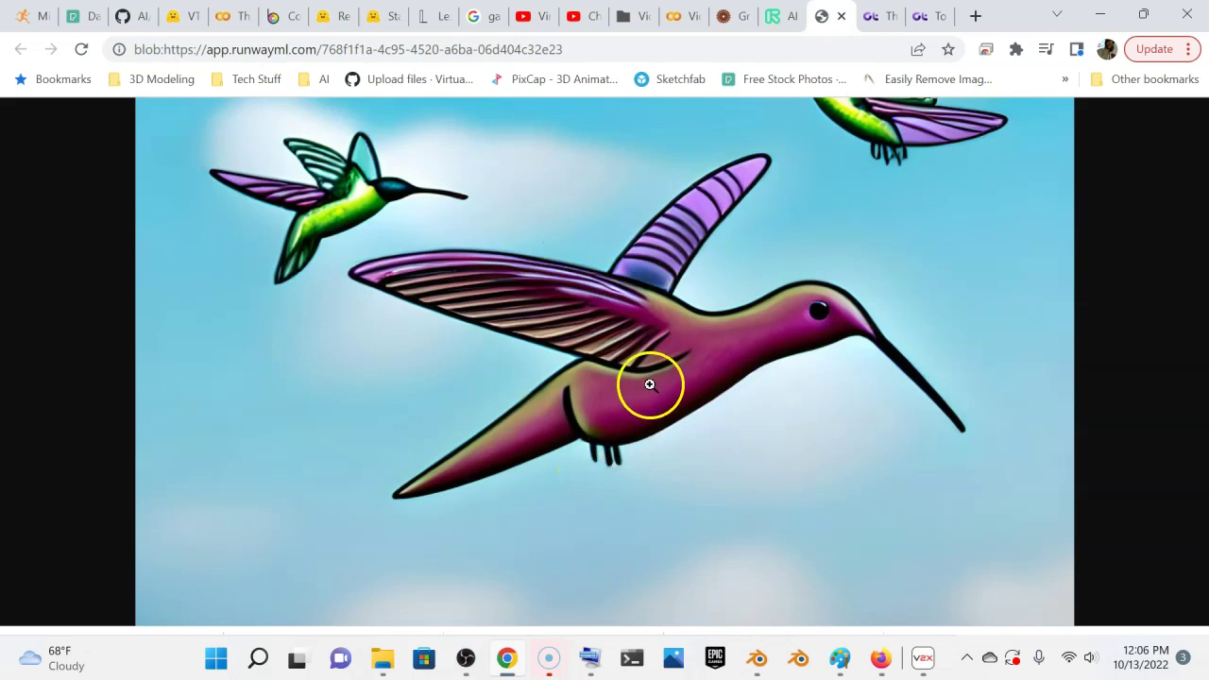
right_click(650, 380)
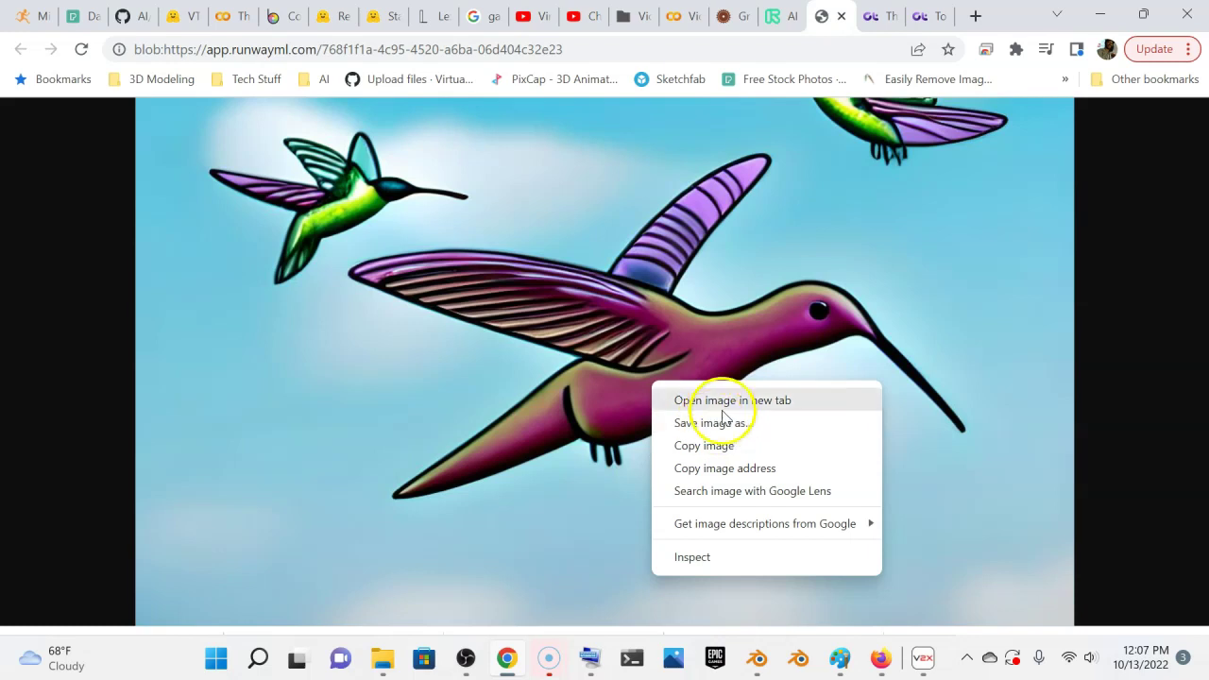
left_click(773, 24)
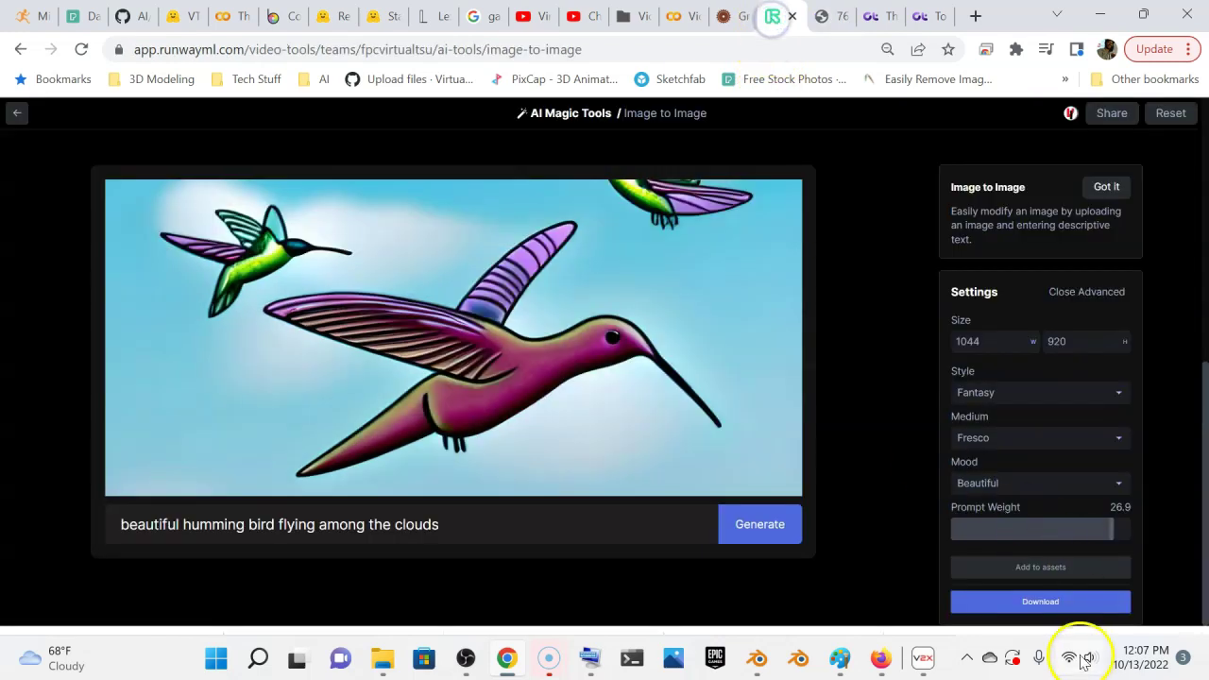
- Download the current image as "humming birds3" into the Animals folder
left_click(1045, 603)
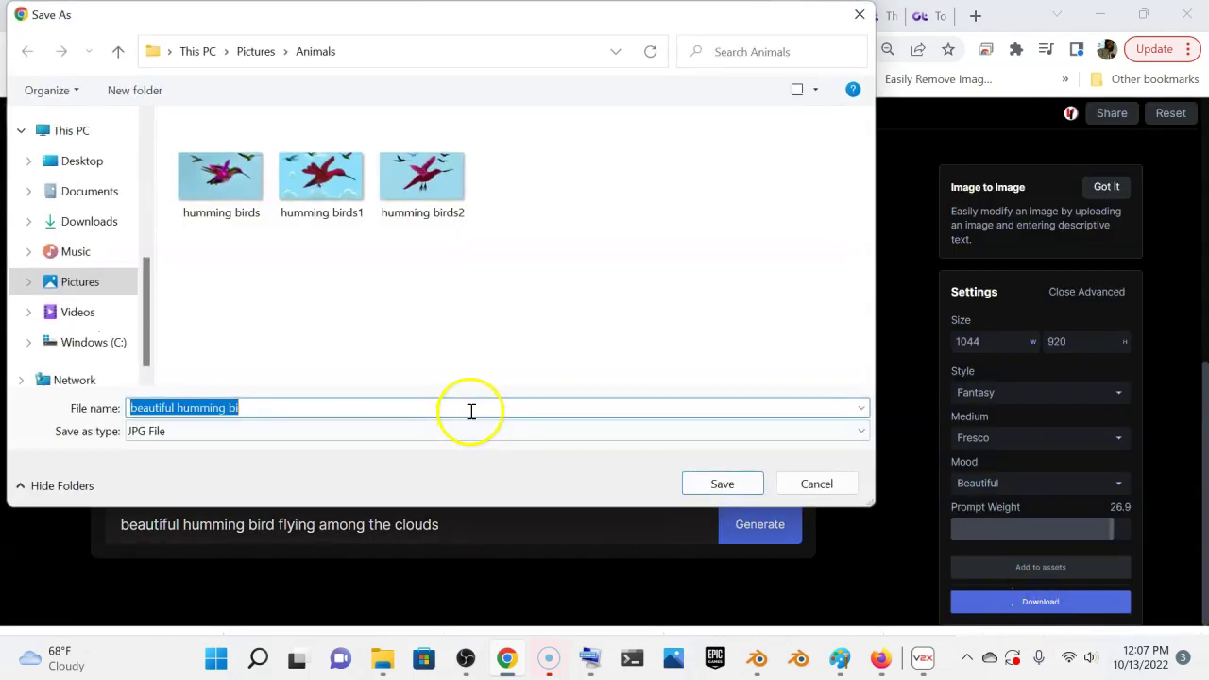
left_click(227, 407)
left_click(412, 210)
mouse_move(211, 408)
left_mouse_down()
mouse_move(202, 404)
mouse_move(222, 407)
left_mouse_up()
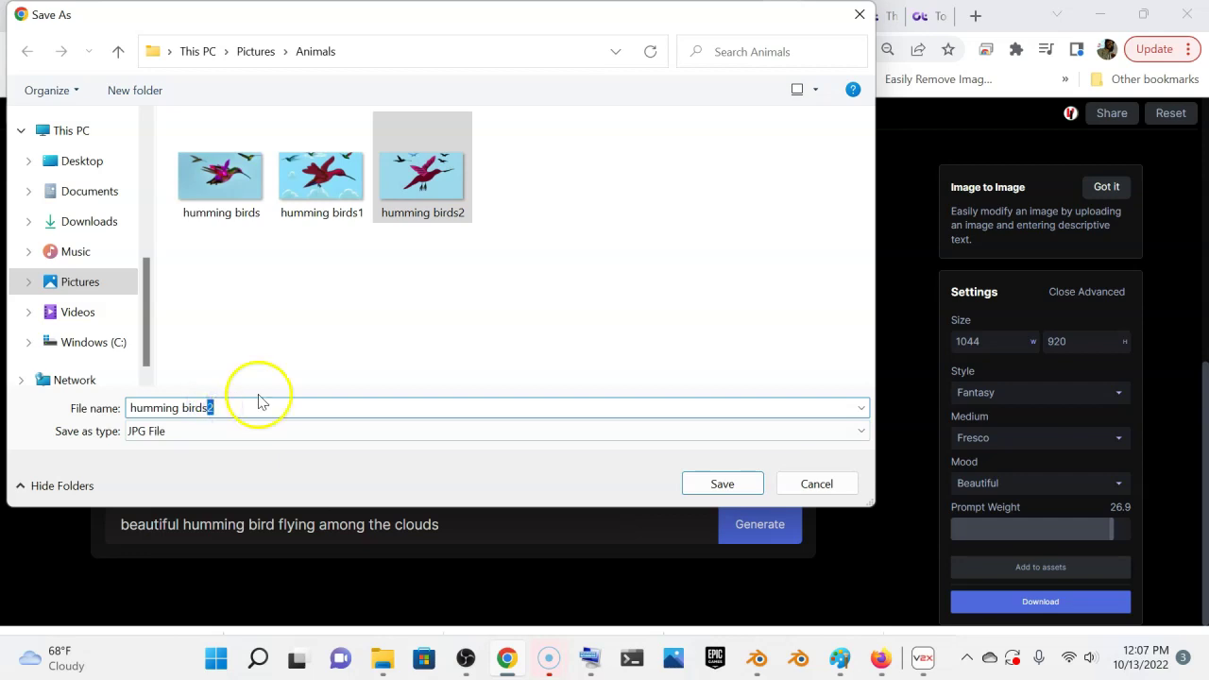
type("3")
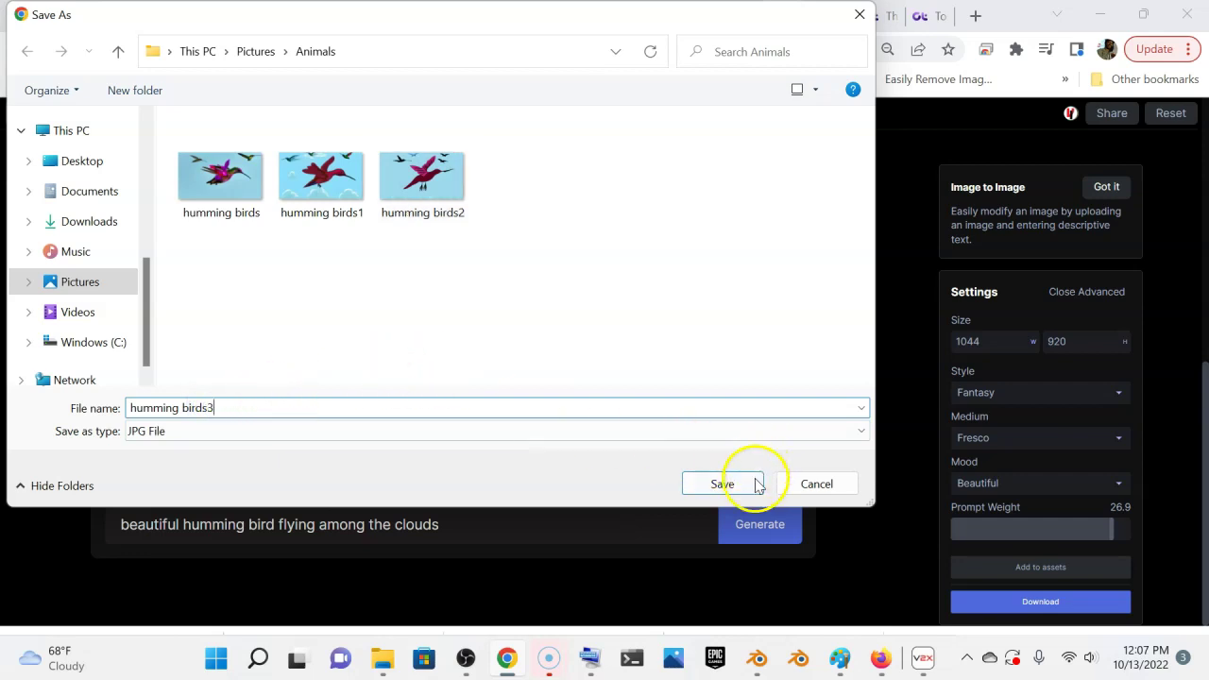
left_click(720, 484)
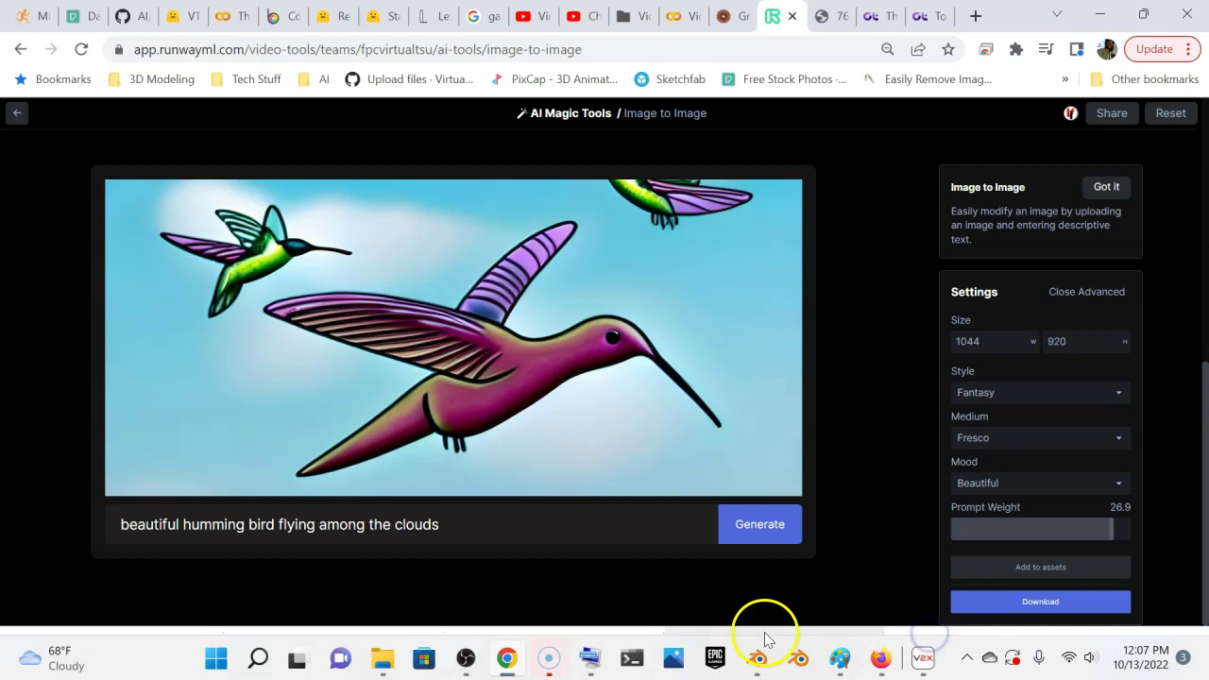
left_click(548, 665)
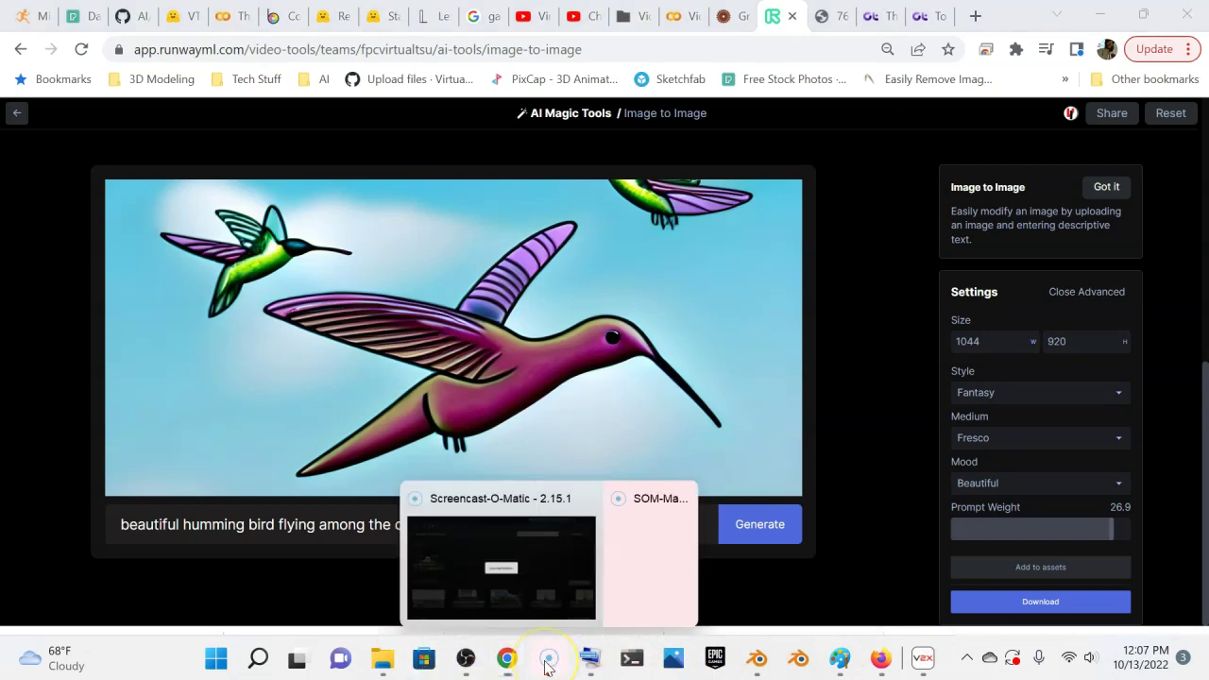
left_click(507, 659)
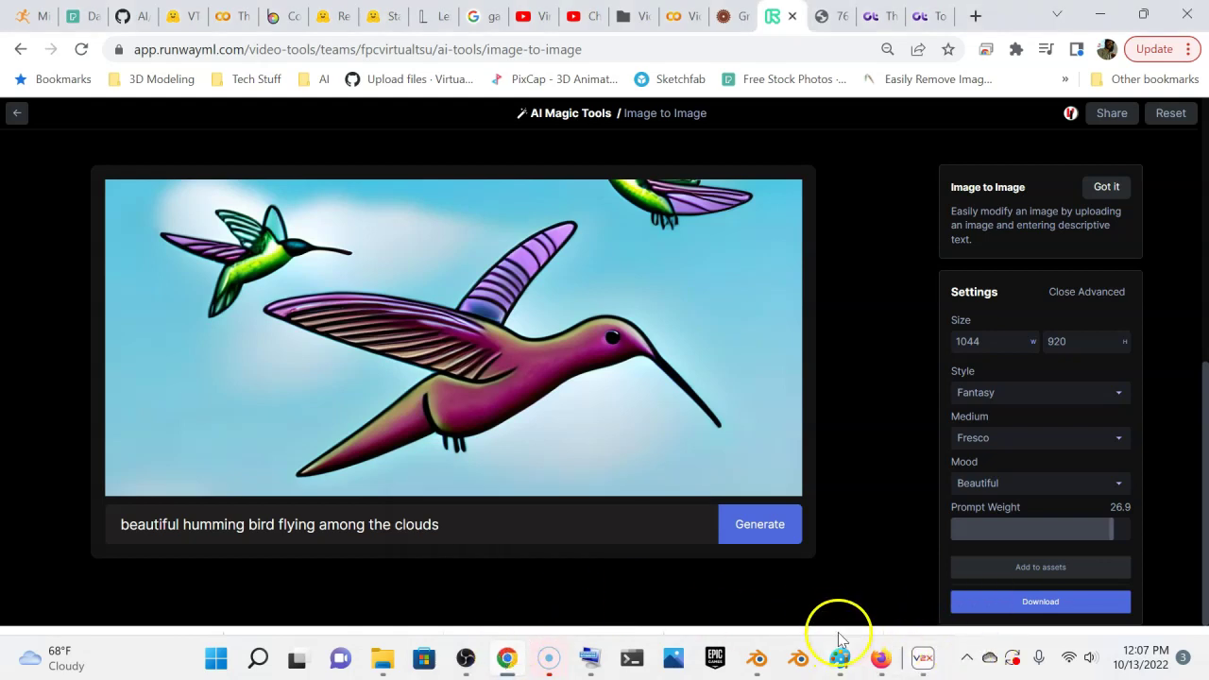
left_click(548, 658)
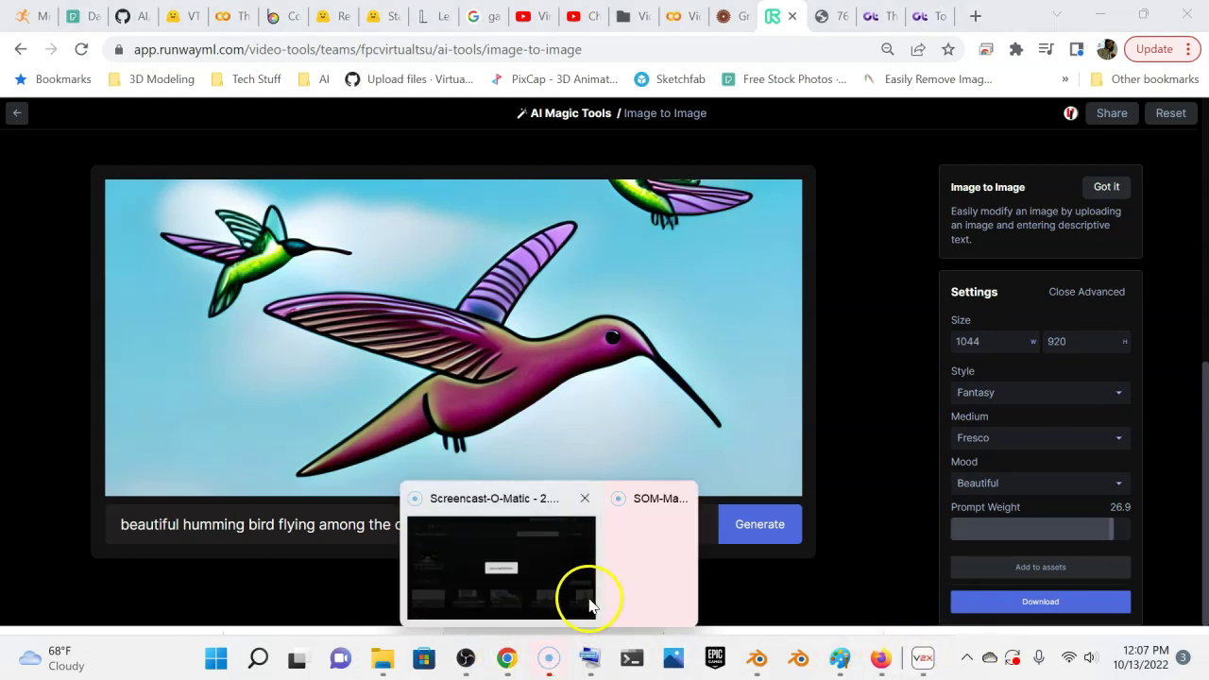
left_click(589, 605)
left_click(548, 658)
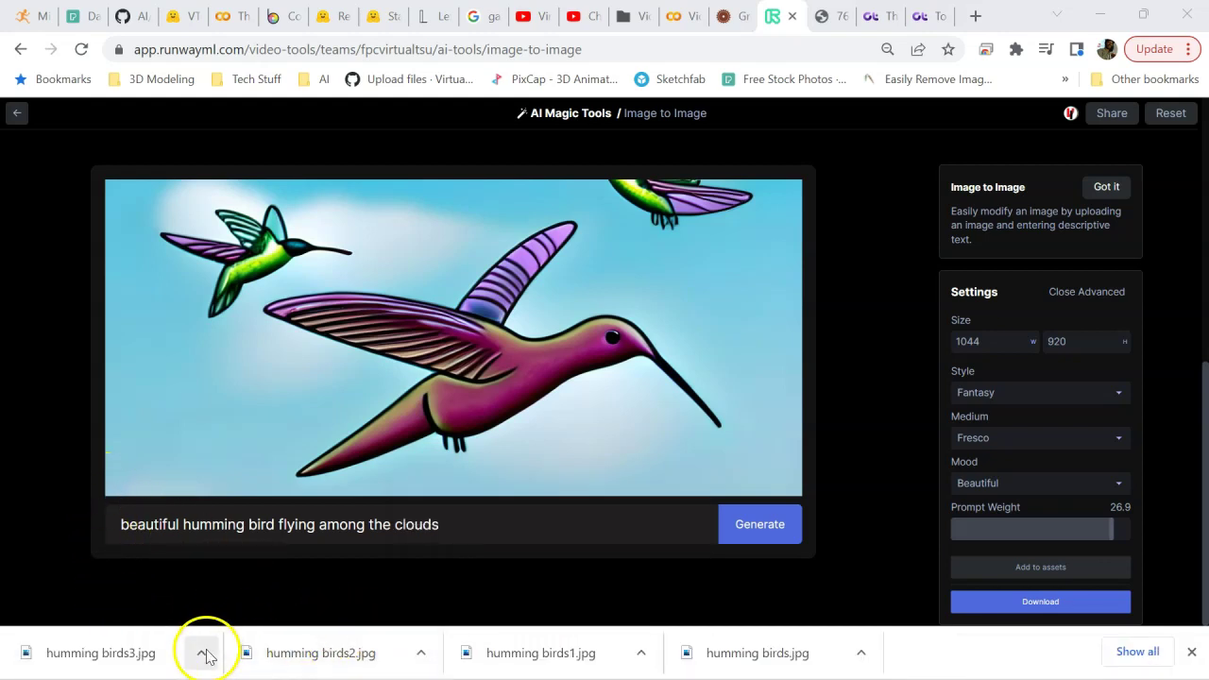
- Show the downloaded humming birds3.jpg in its folder and open it with Photos
left_click(203, 653)
left_click(270, 584)
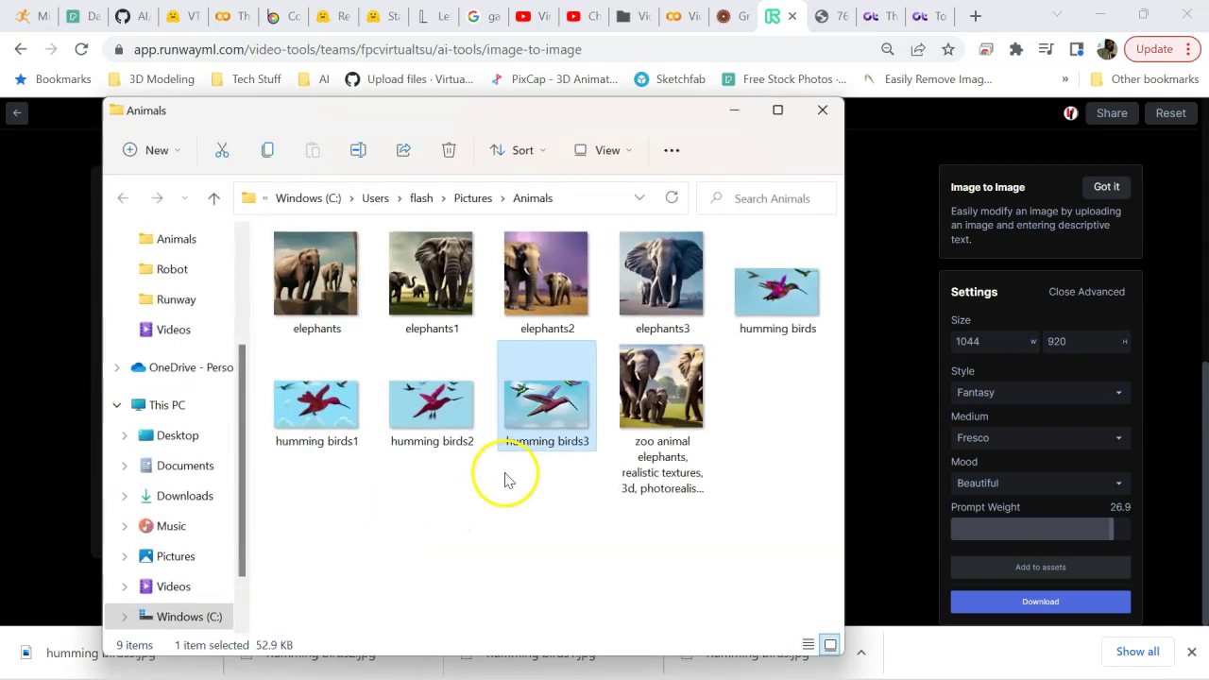
right_click(552, 417)
mouse_move(841, 111)
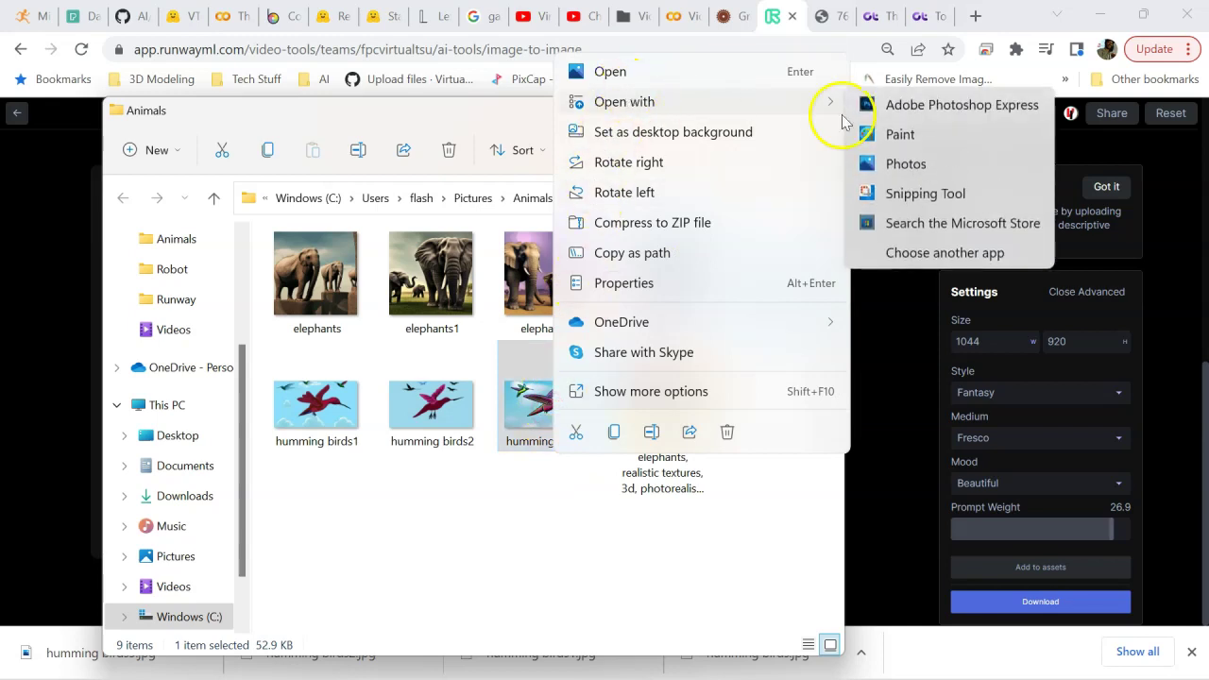
left_click(909, 164)
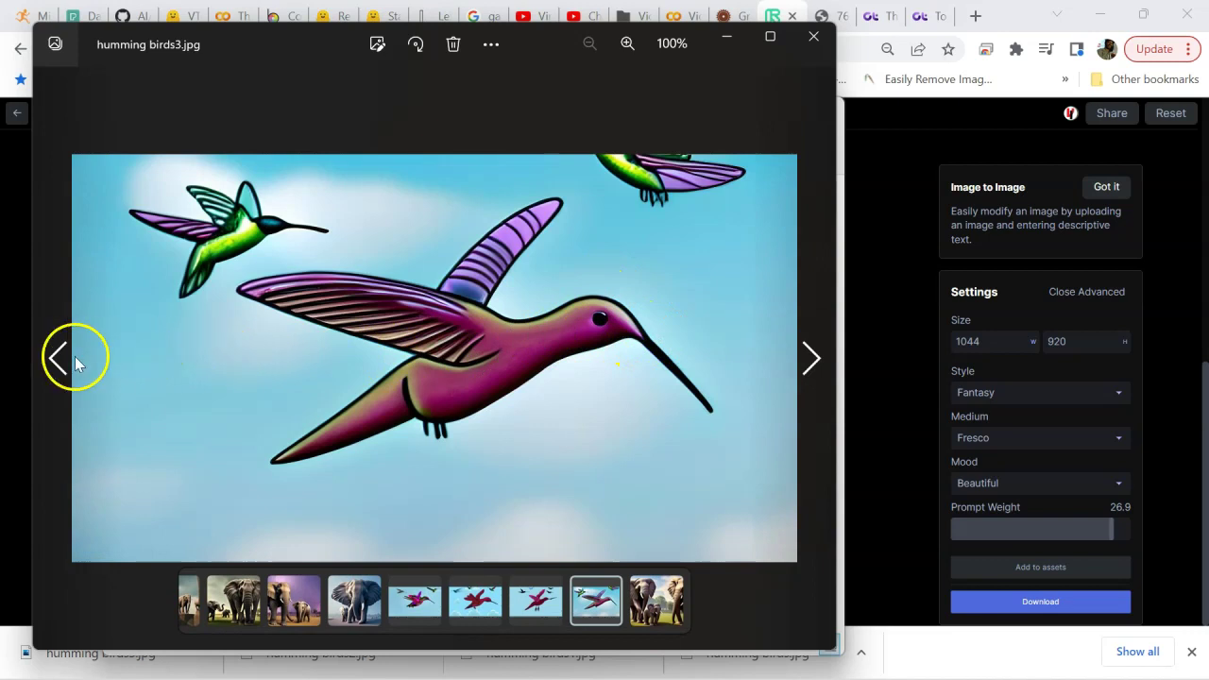
- Browse the saved hummingbird images in Photos to compare them, and minimize the viewer and the Animals folder window
left_click(76, 361)
left_click(814, 359)
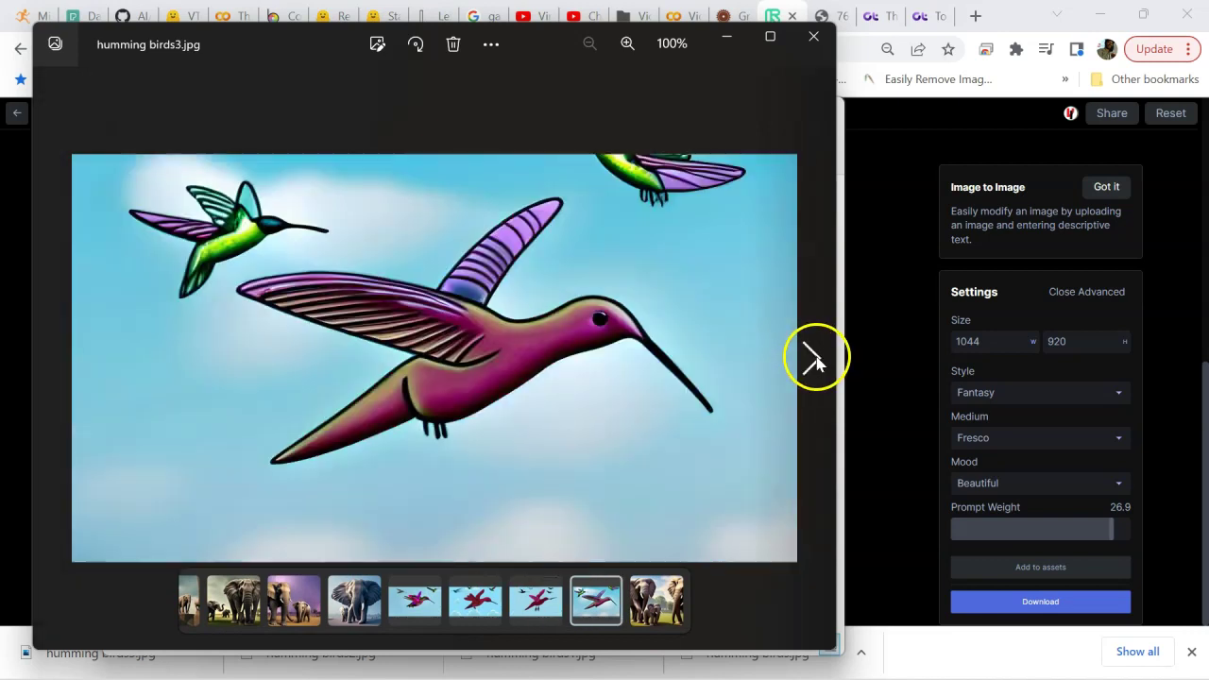
left_click(811, 355)
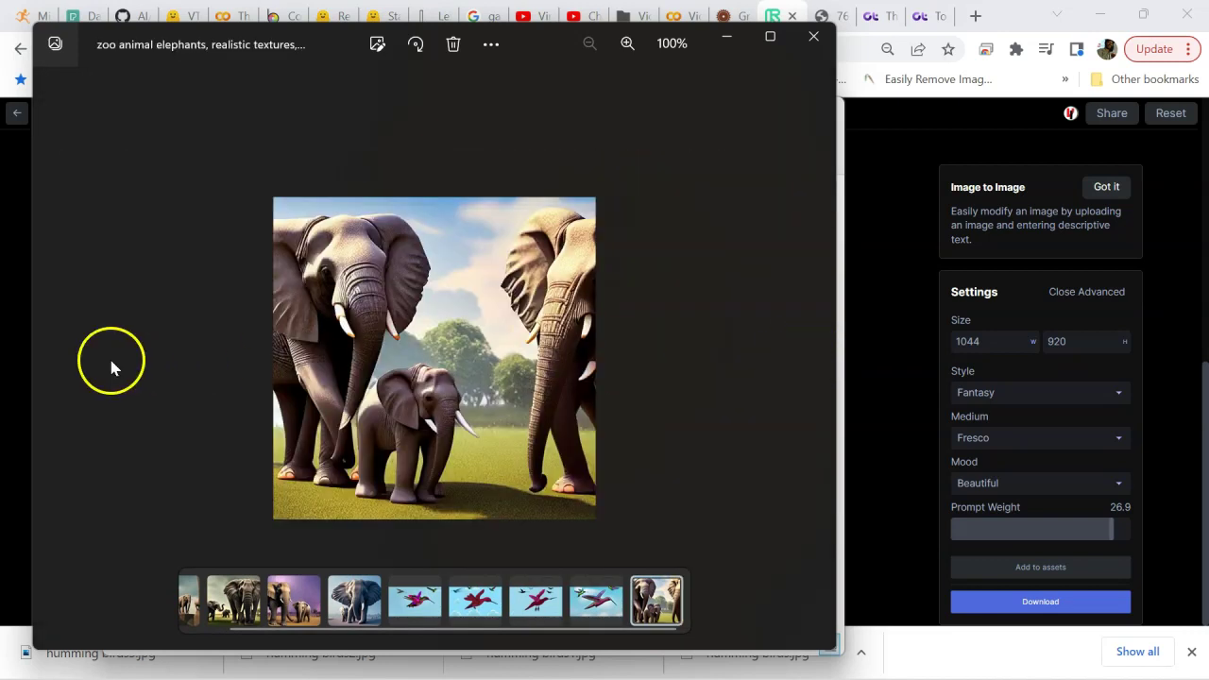
left_click(66, 360)
left_click(66, 360)
left_click(66, 360)
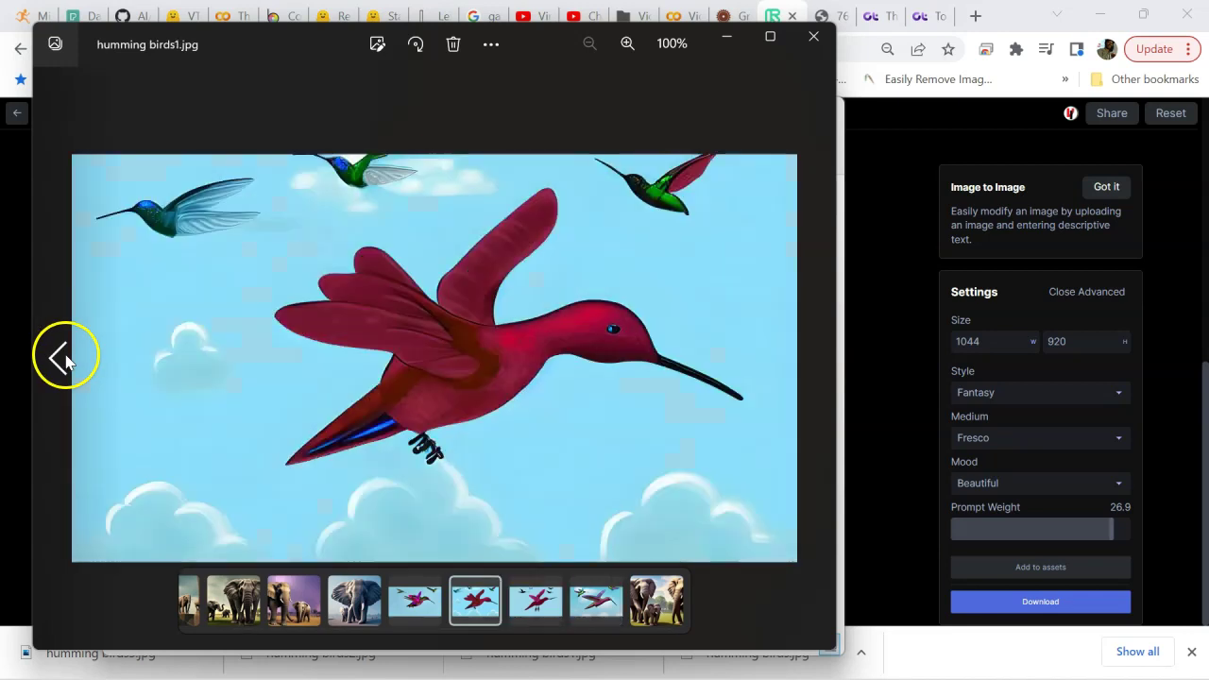
left_click(65, 358)
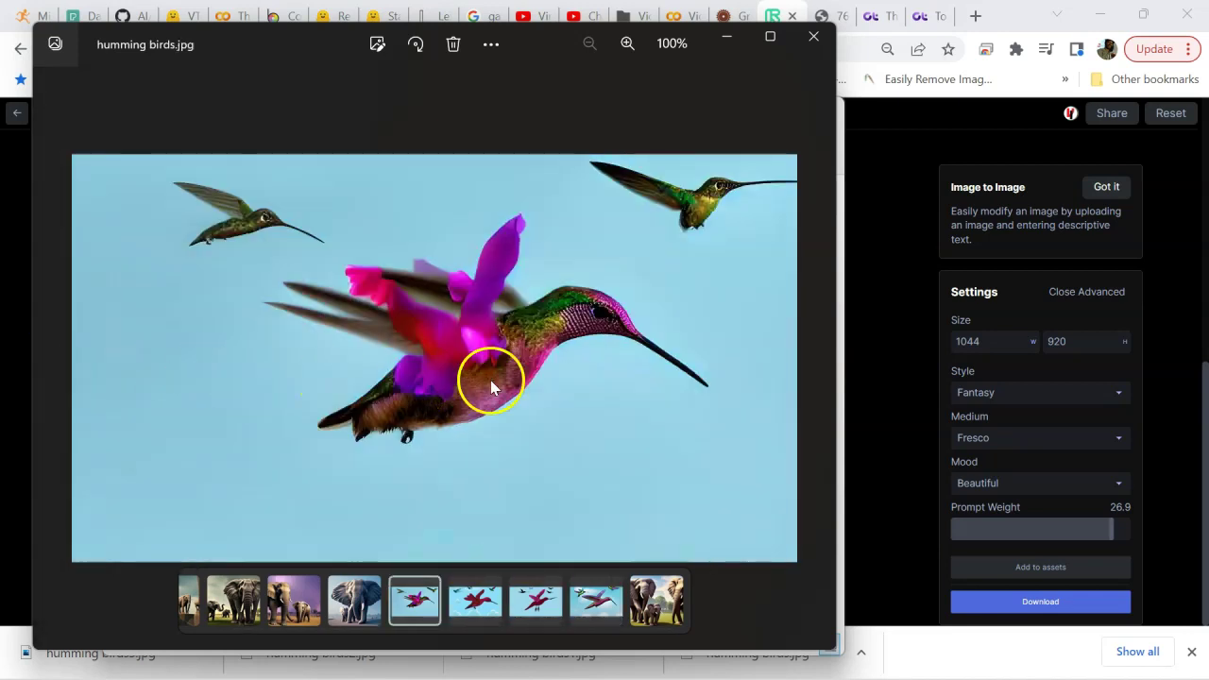
left_click(810, 359)
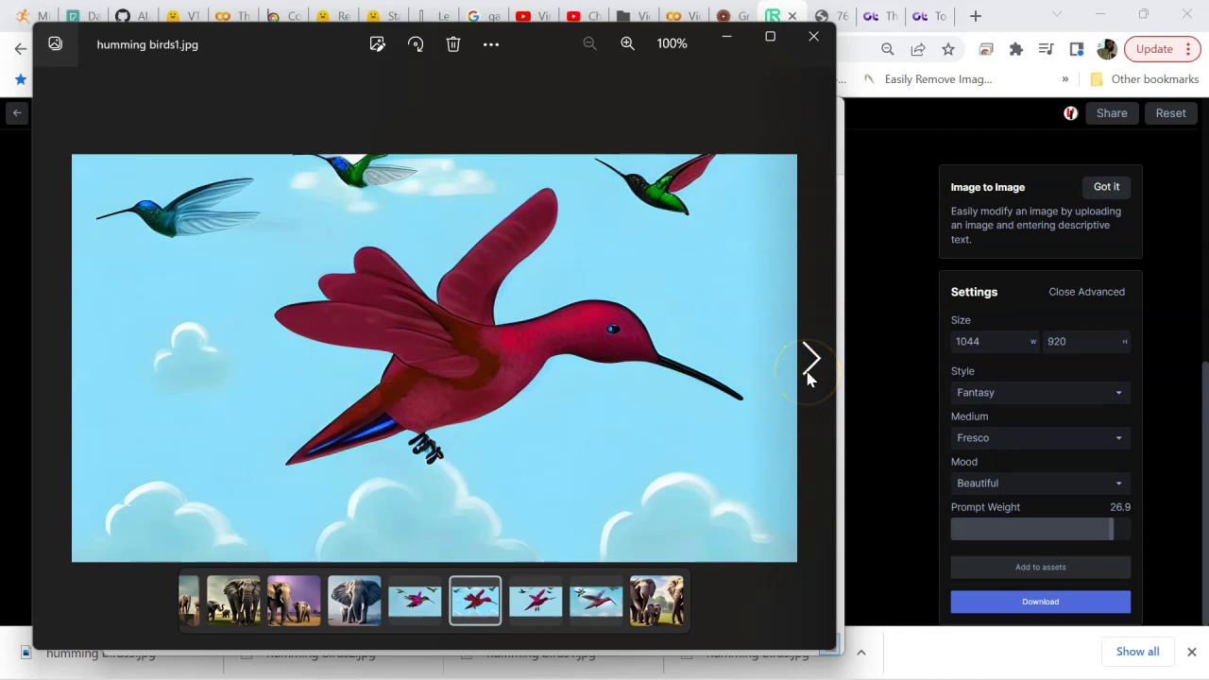
left_click(729, 38)
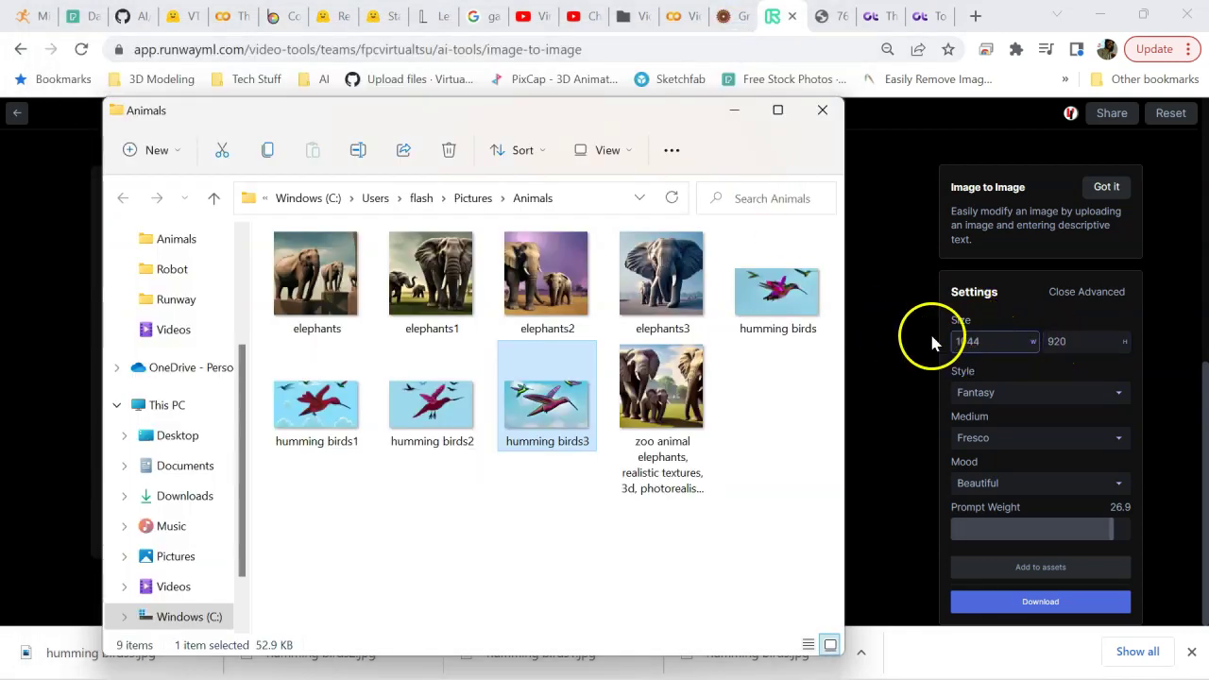
left_click(736, 111)
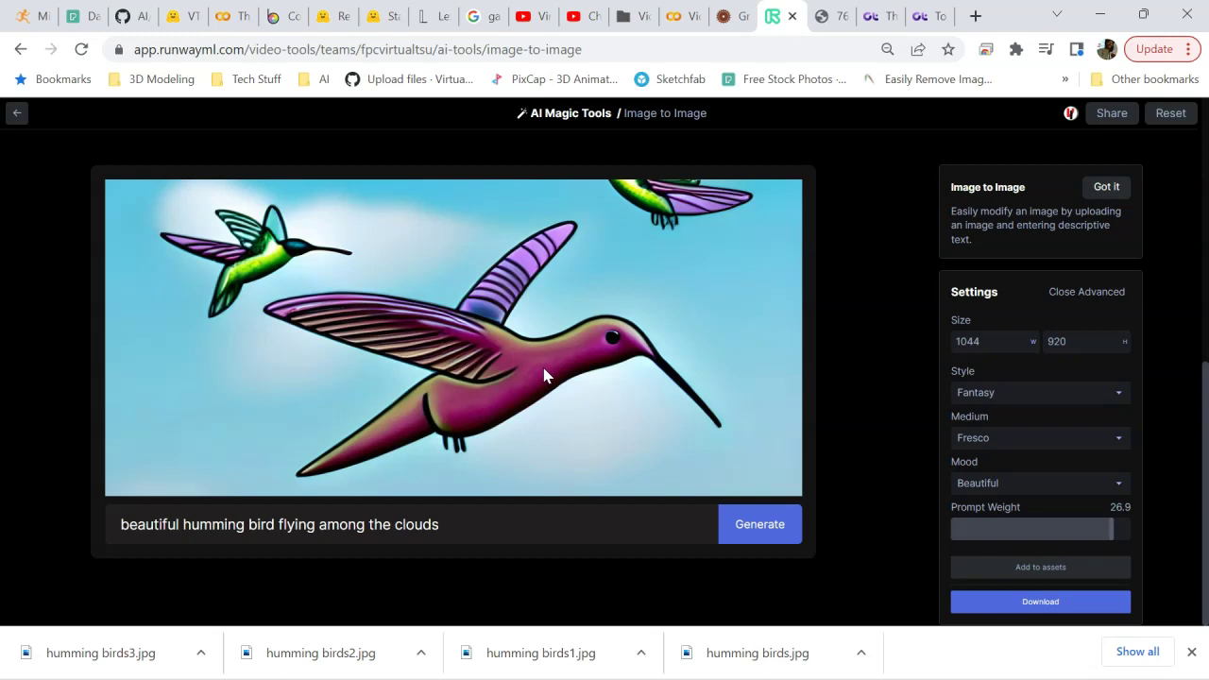
left_click(550, 361)
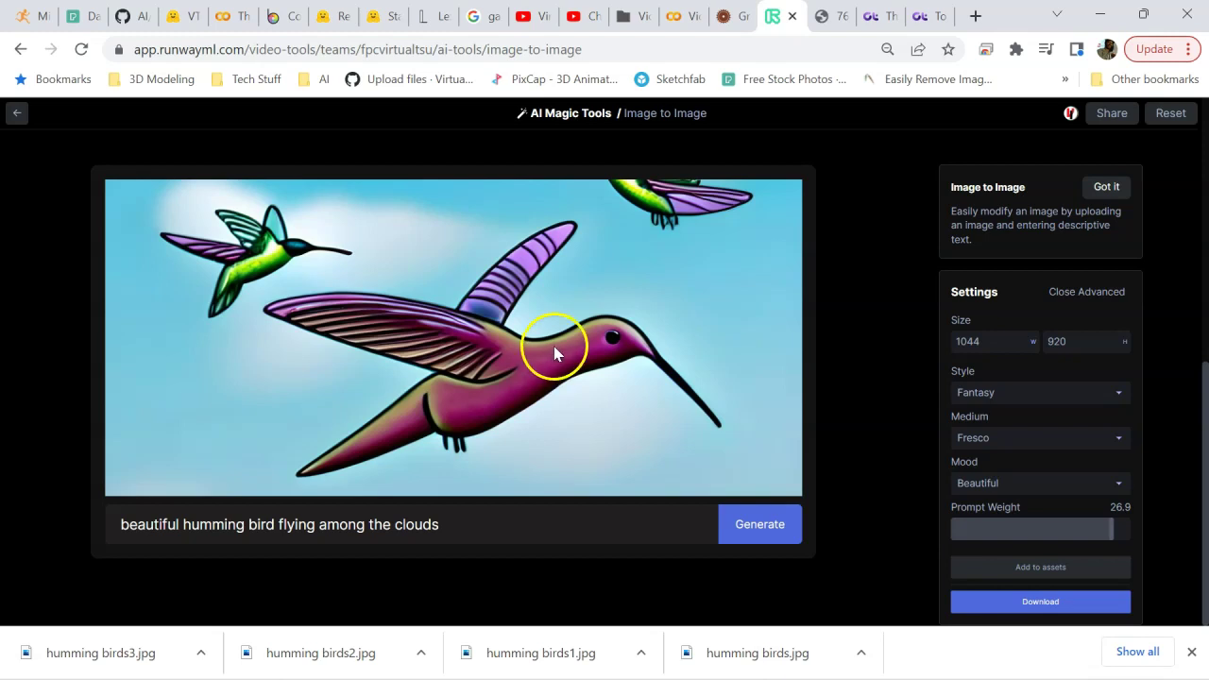